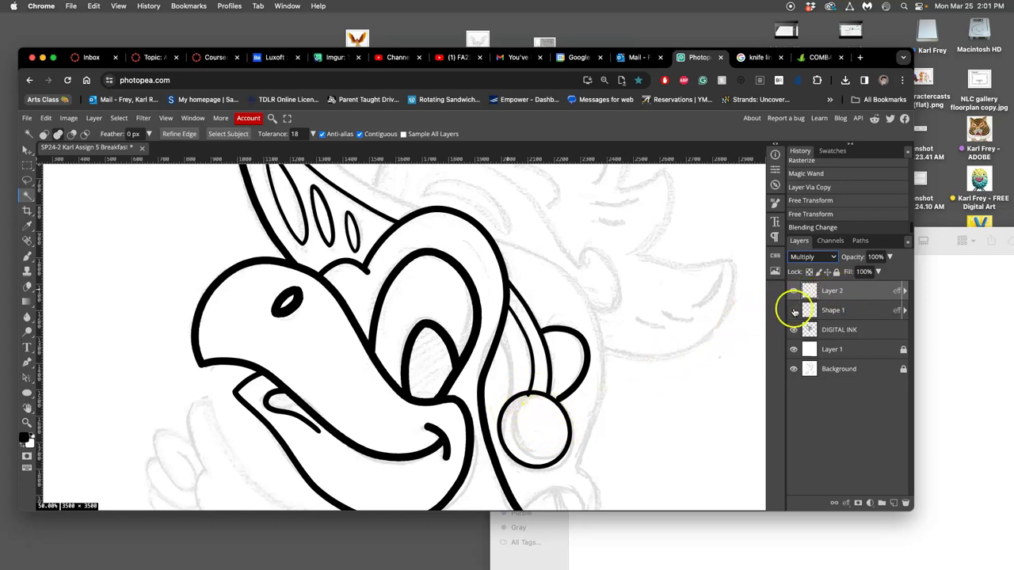
# Make the Shape 1 layer visible and set its blend mode to Multiply.
pyautogui.click(794, 310)
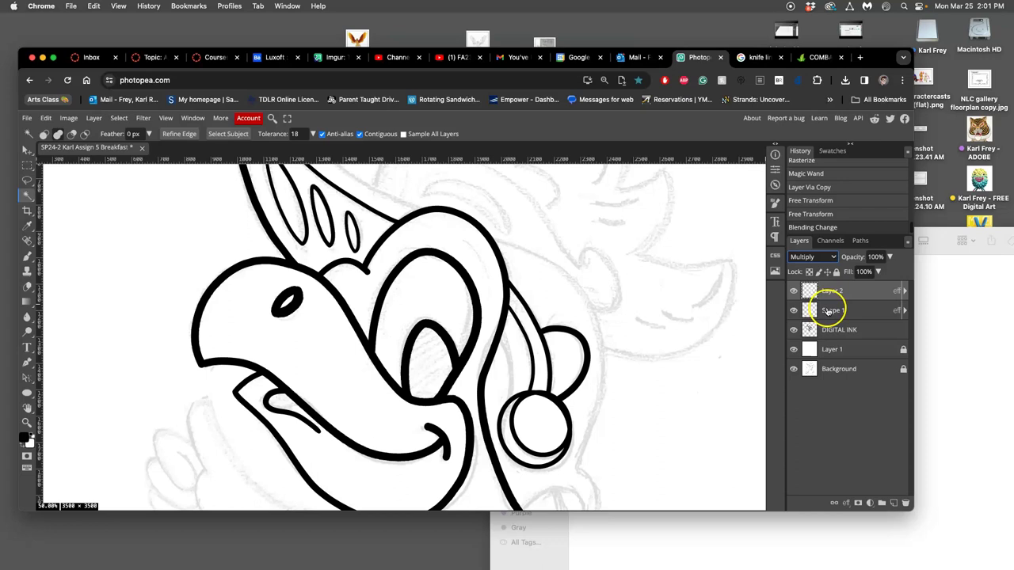
pyautogui.click(828, 311)
pyautogui.click(808, 257)
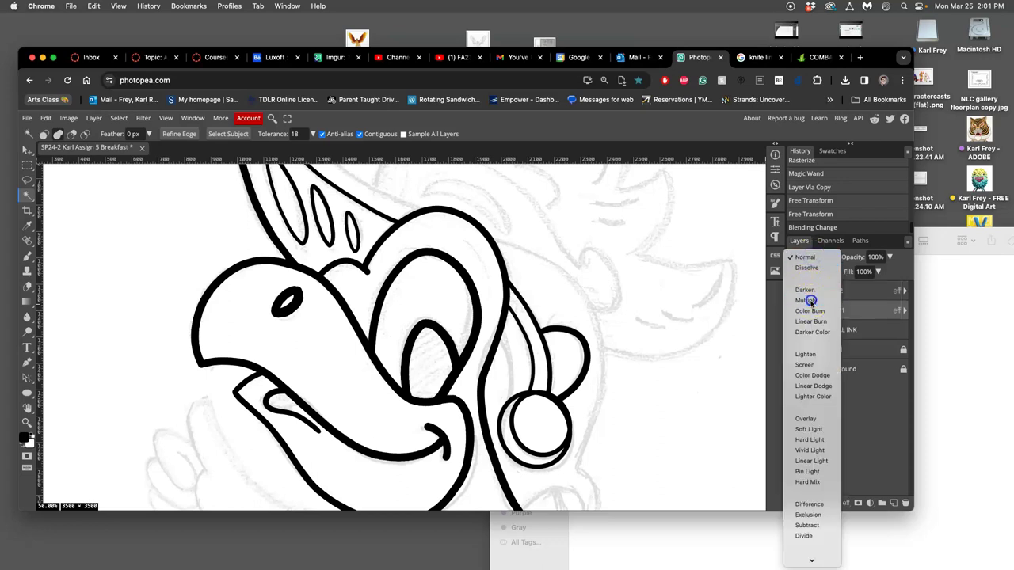
pyautogui.click(806, 301)
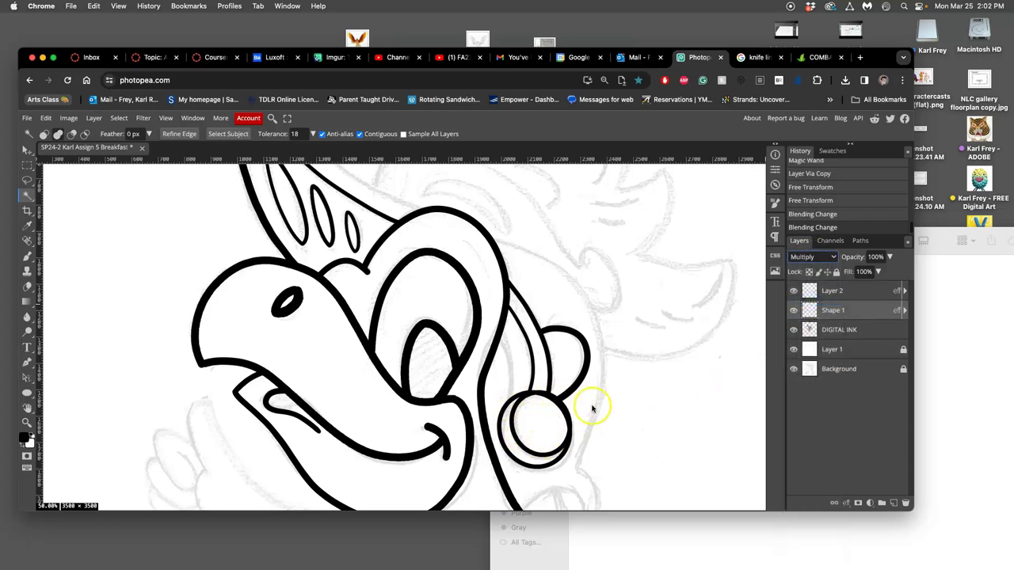
# Examine how the Layer 2 circle overlaps the Shape 1 circle up close by switching Layer 2's visibility off and on.
pyautogui.click(794, 292)
pyautogui.click(795, 293)
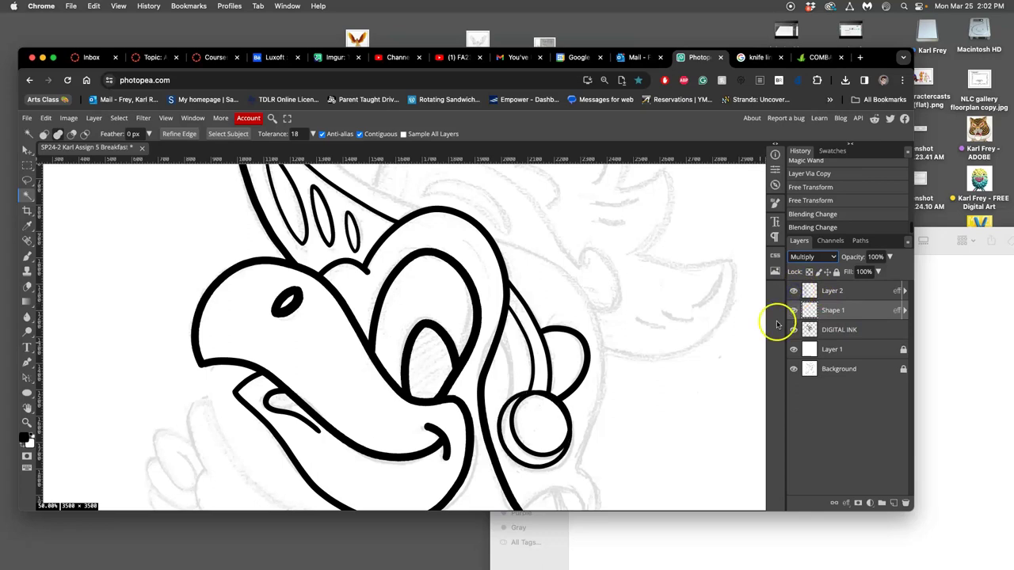
pyautogui.press('super+plus')
pyautogui.press('space')
pyautogui.click(468, 274)
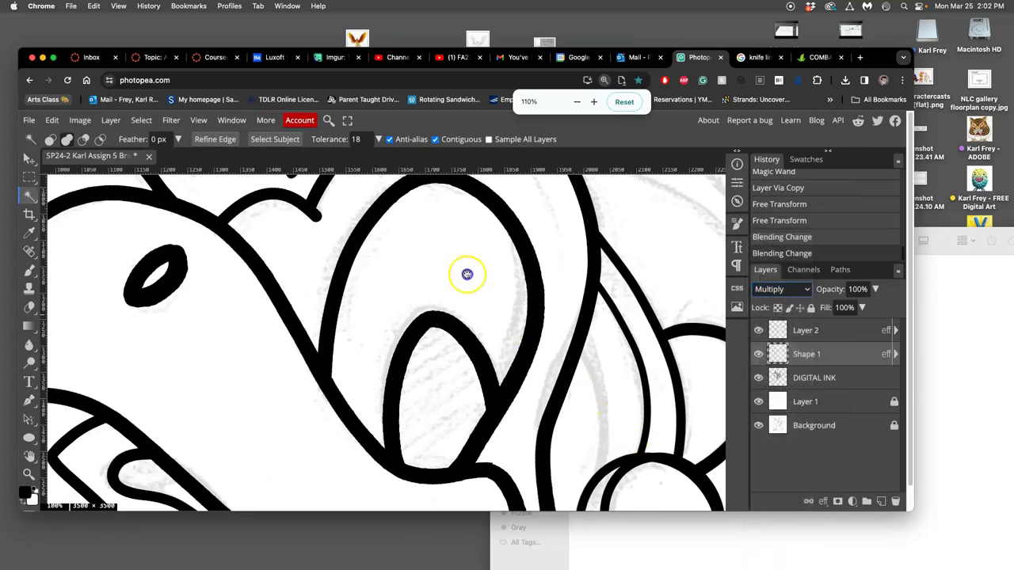
pyautogui.press('space')
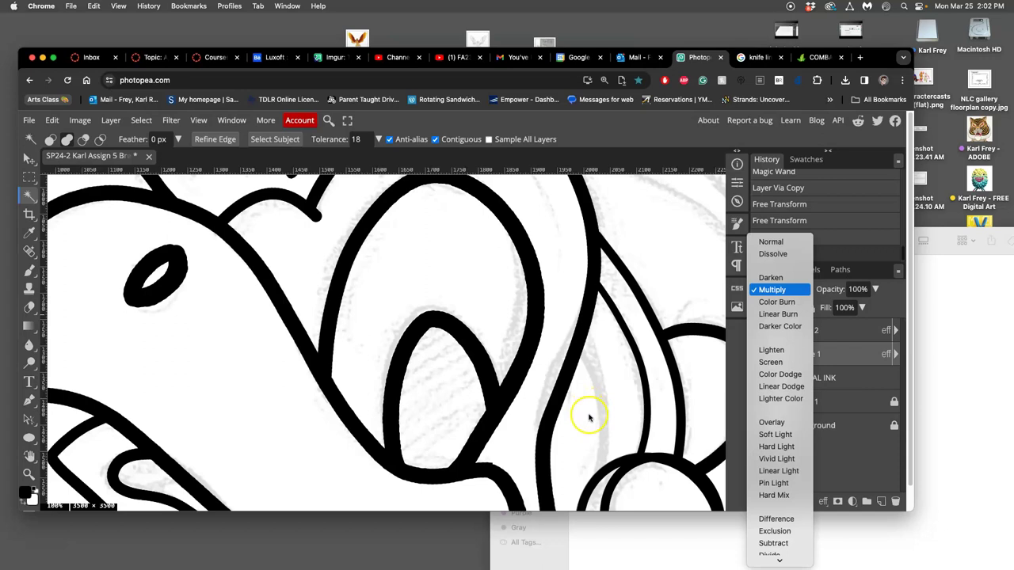
pyautogui.click(24, 154)
pyautogui.click(28, 160)
pyautogui.click(29, 159)
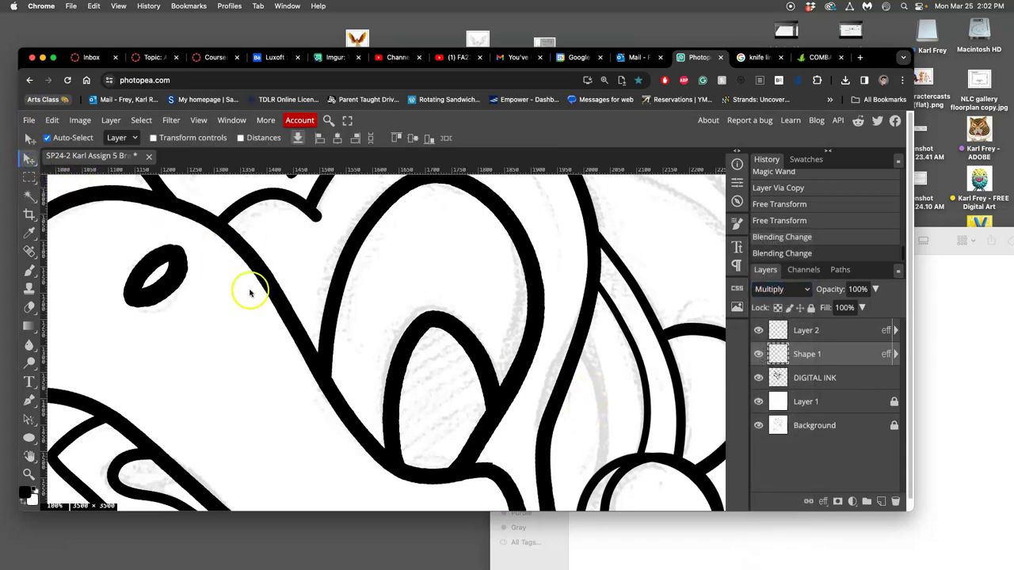
pyautogui.moveTo(443, 370); pyautogui.dragTo(264, 219)
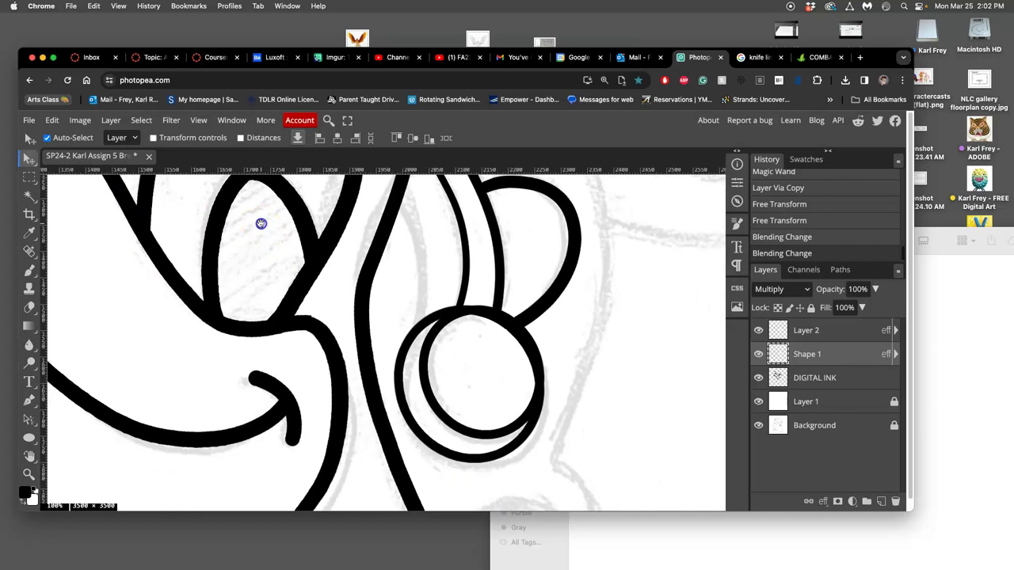
pyautogui.click(759, 331)
pyautogui.click(760, 330)
pyautogui.click(760, 330)
pyautogui.click(760, 331)
pyautogui.click(759, 332)
pyautogui.click(759, 330)
# Select the upper-right portion of the circle on Layer 2 with a freehand Lasso selection.
pyautogui.click(798, 331)
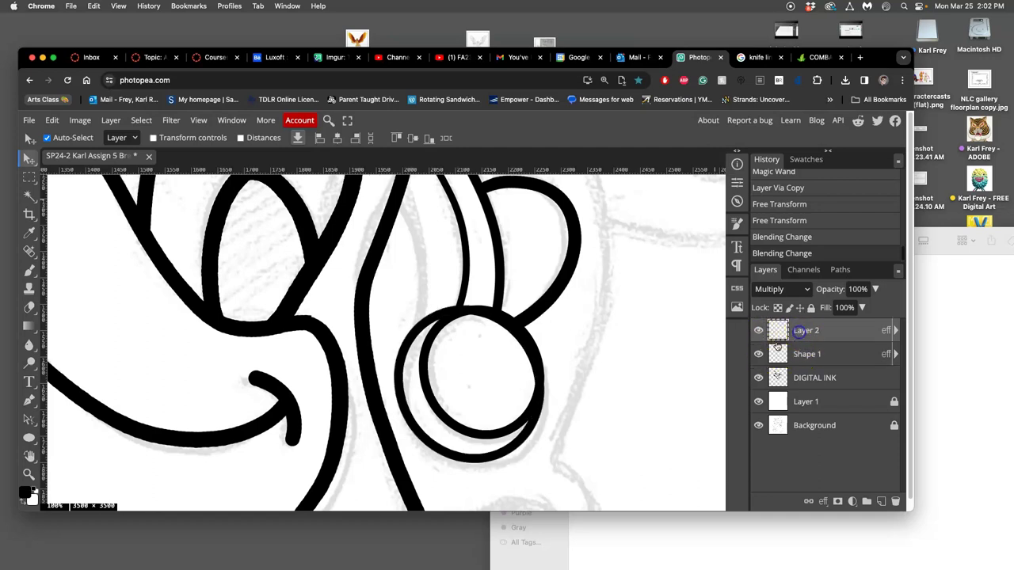
pyautogui.click(29, 196)
pyautogui.rightClick(31, 196)
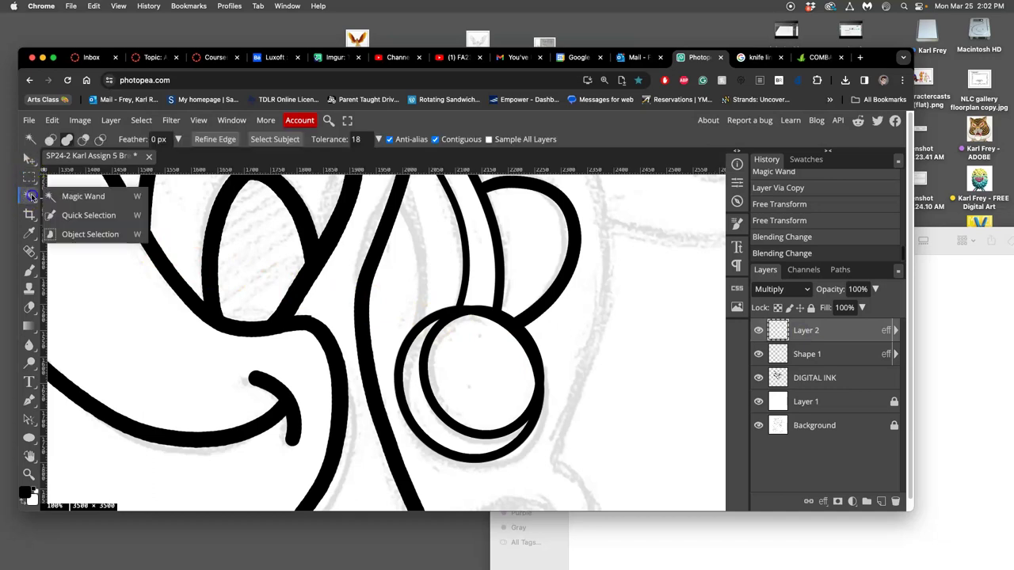
pyautogui.rightClick(28, 177)
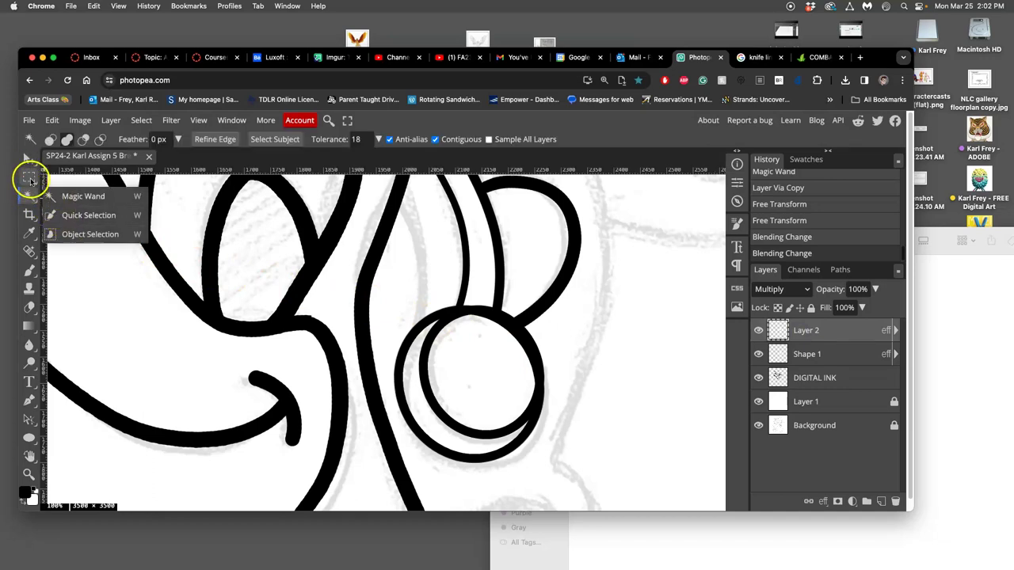
pyautogui.click(52, 185)
pyautogui.click(57, 214)
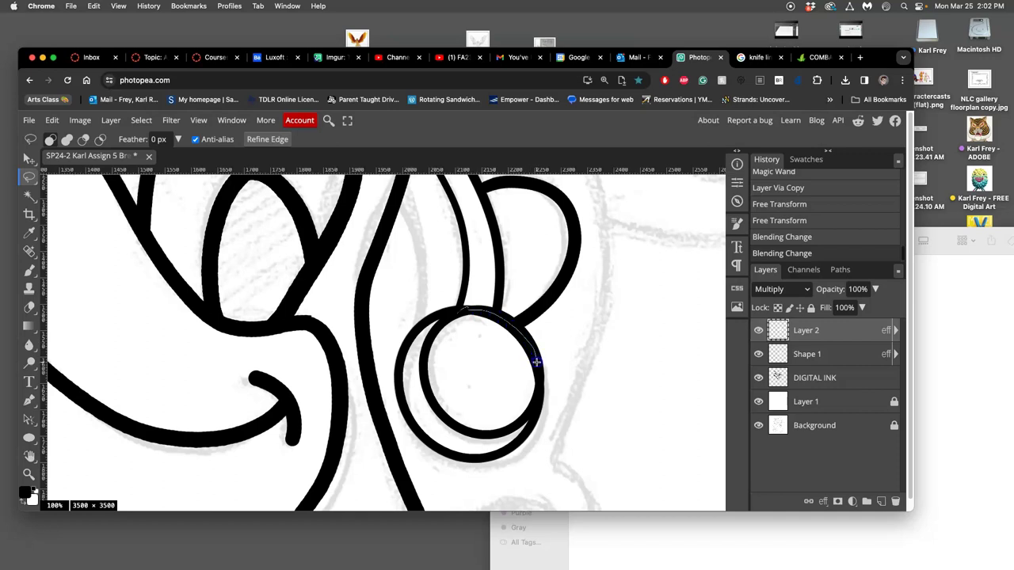
pyautogui.moveTo(511, 391); pyautogui.dragTo(501, 379)
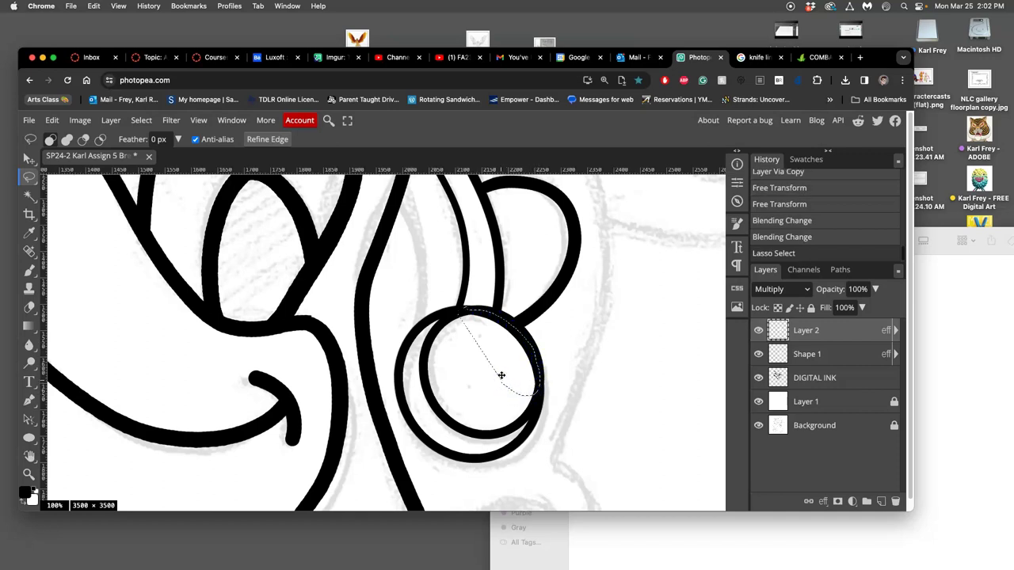
# Try clearing the lassoed portion of the circle on Layer 2 with its layer style still live, and undo it.
pyautogui.press('Delete')
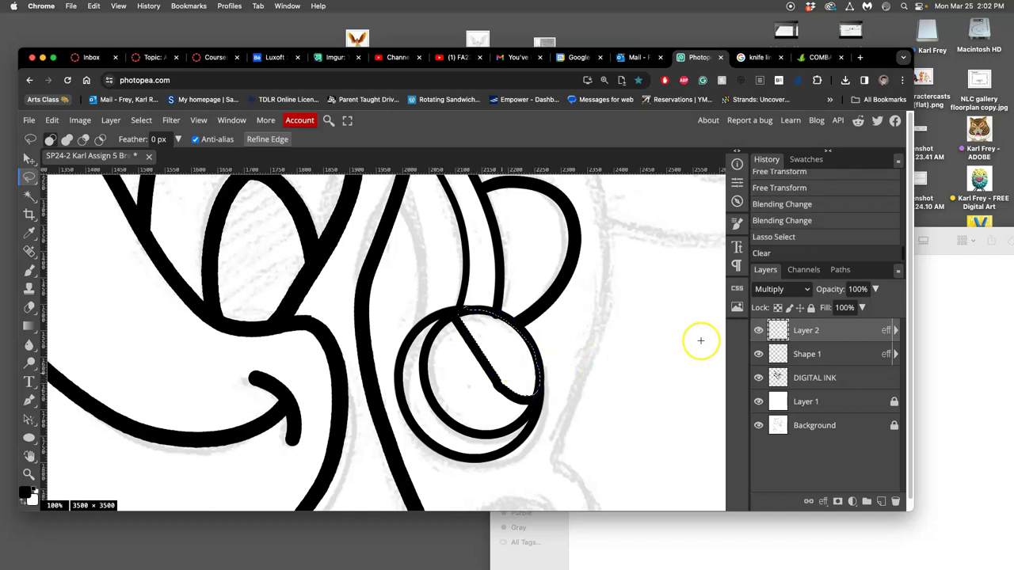
pyautogui.press('super+z')
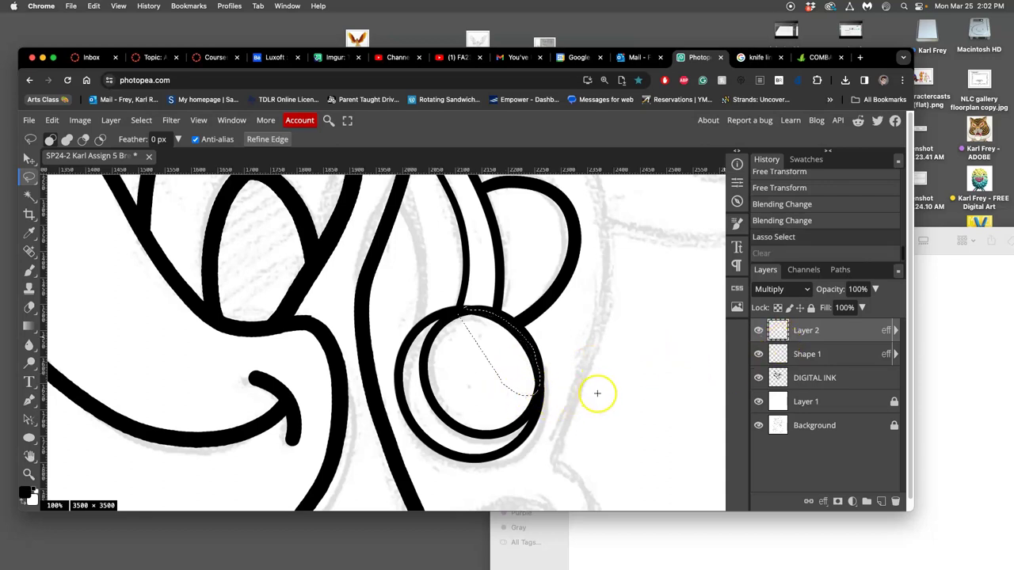
pyautogui.press('super+shift+z')
pyautogui.press('super+z')
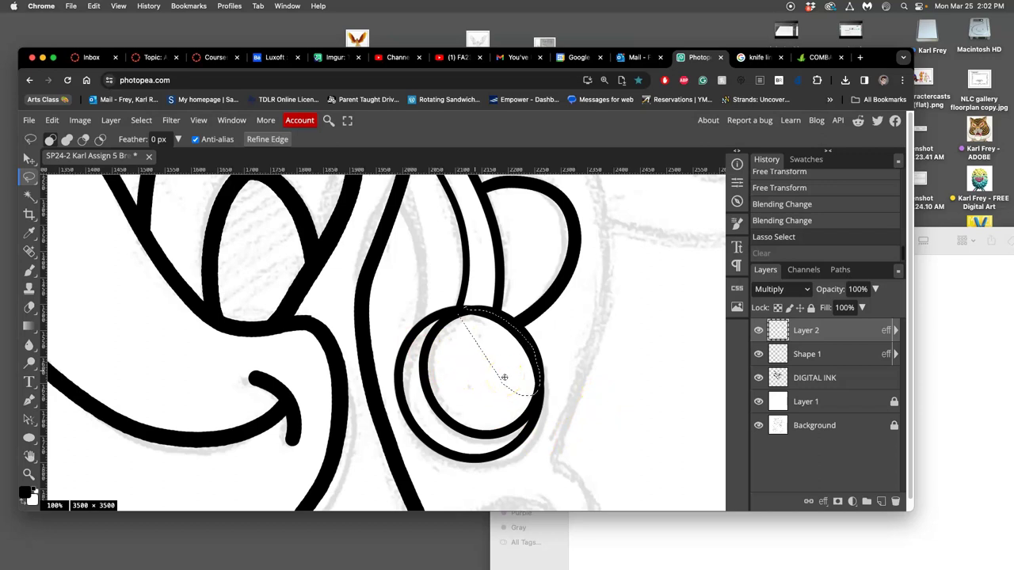
# Try rasterizing the layer style of Layer 2, and undo it.
pyautogui.rightClick(833, 332)
pyautogui.click(853, 335)
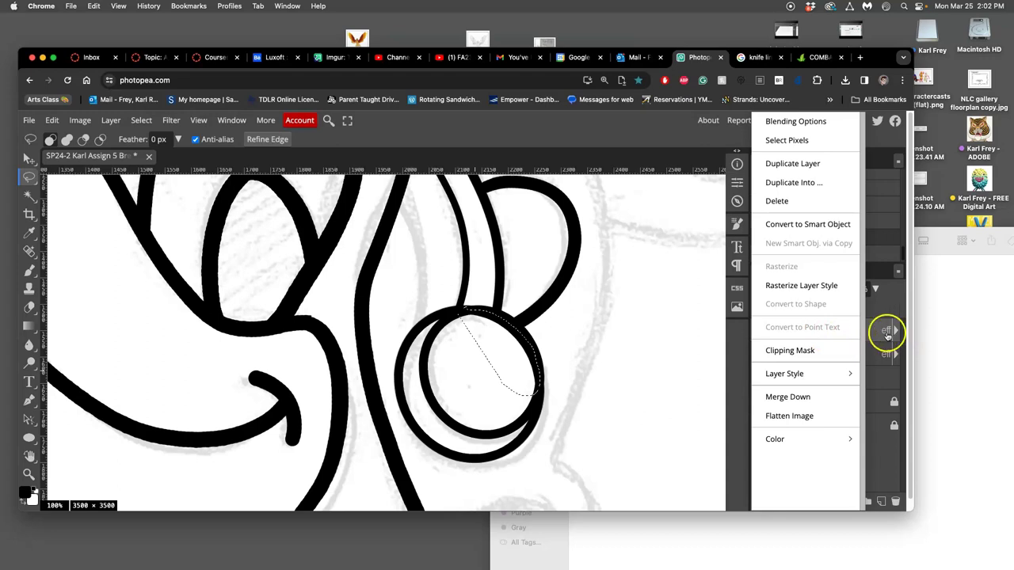
pyautogui.click(804, 287)
pyautogui.press('super+z')
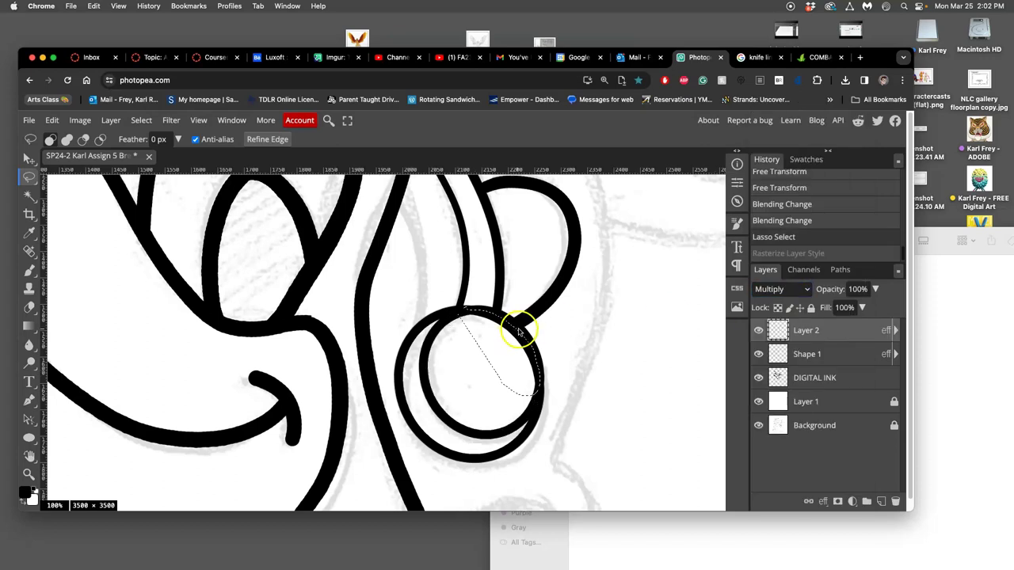
# Rasterize Layer 2's layer style and set the layer's blend mode to Multiply.
pyautogui.rightClick(853, 333)
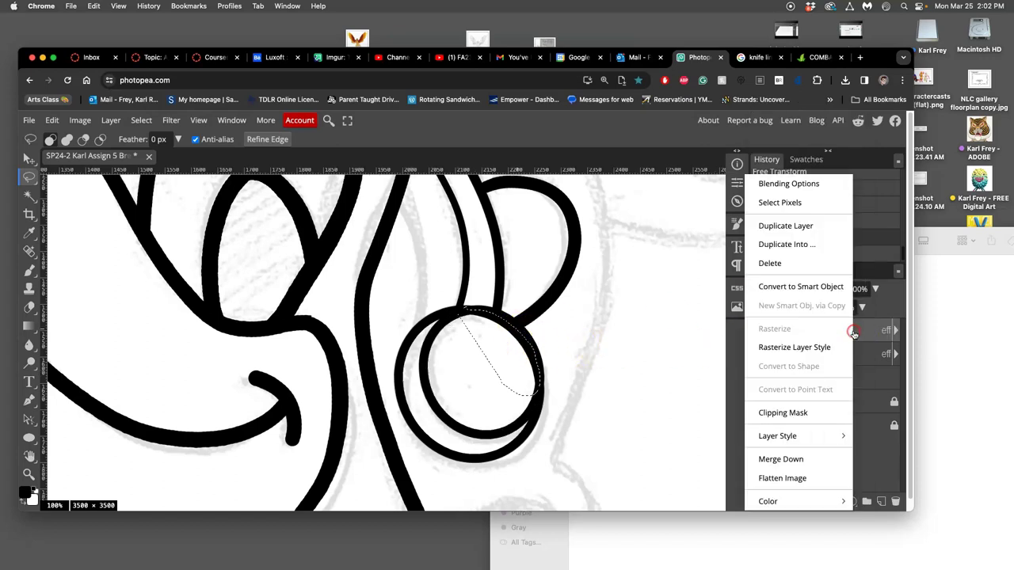
pyautogui.click(795, 348)
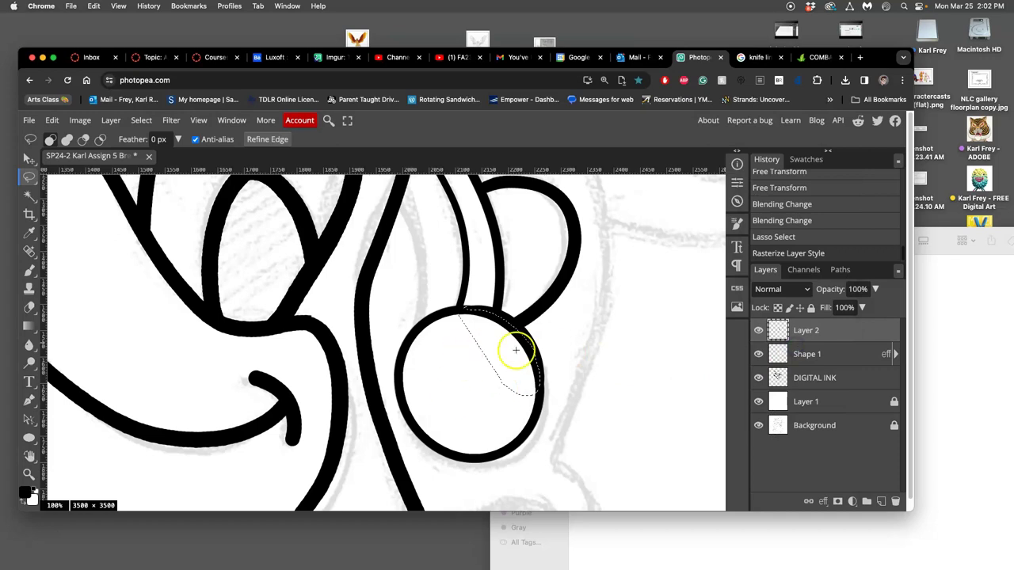
pyautogui.click(784, 290)
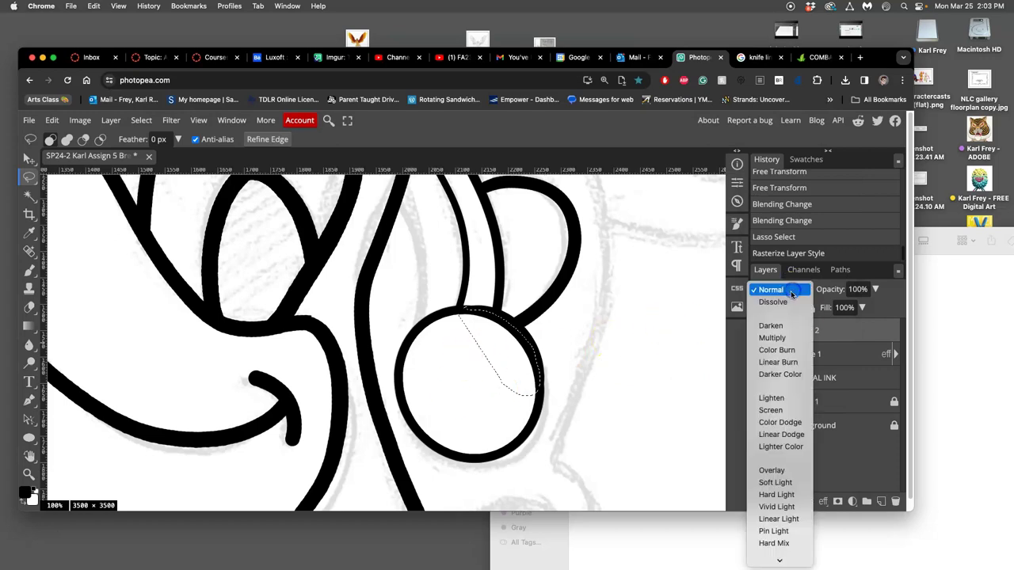
pyautogui.click(771, 339)
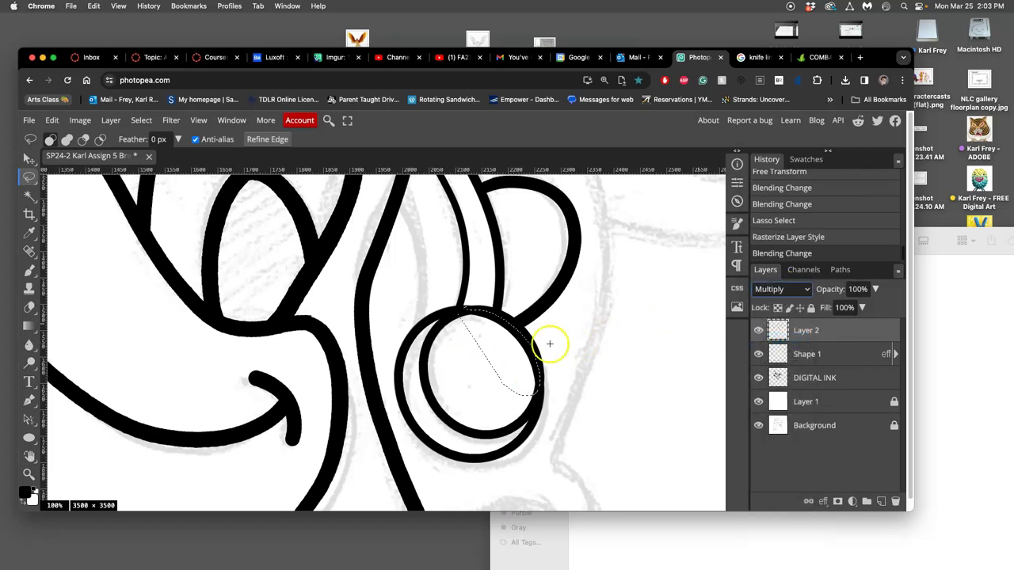
# Clear the lassoed portion of the rasterized circle on Layer 2 and deselect, dismissing the browser's bookmark dialog.
pyautogui.press('Delete')
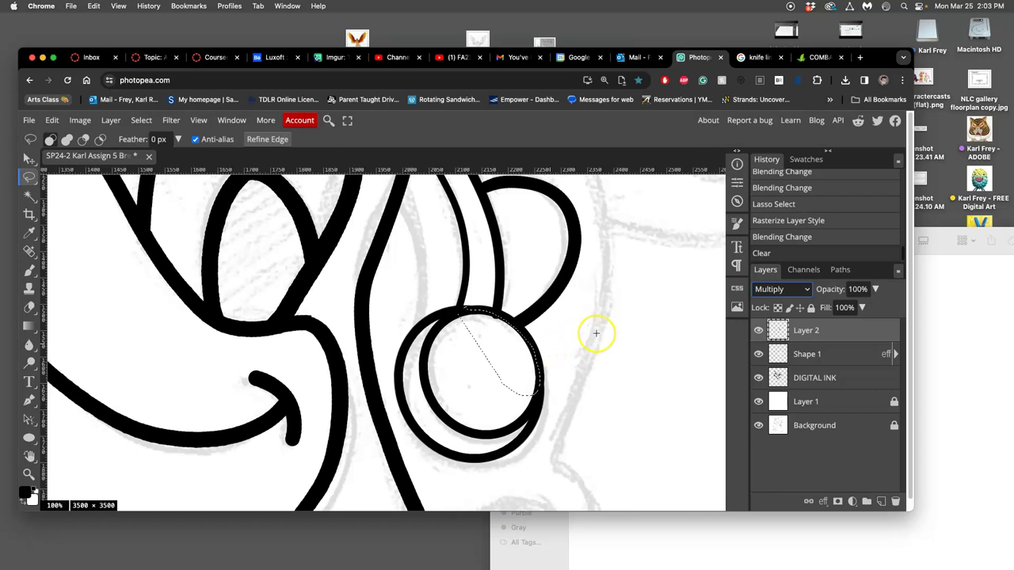
pyautogui.press('super+d')
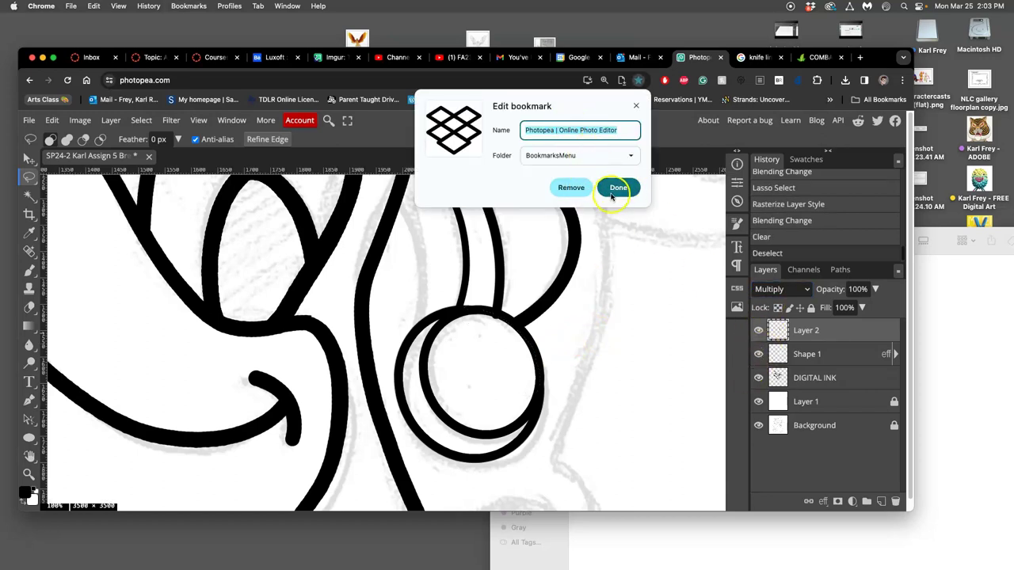
pyautogui.click(618, 188)
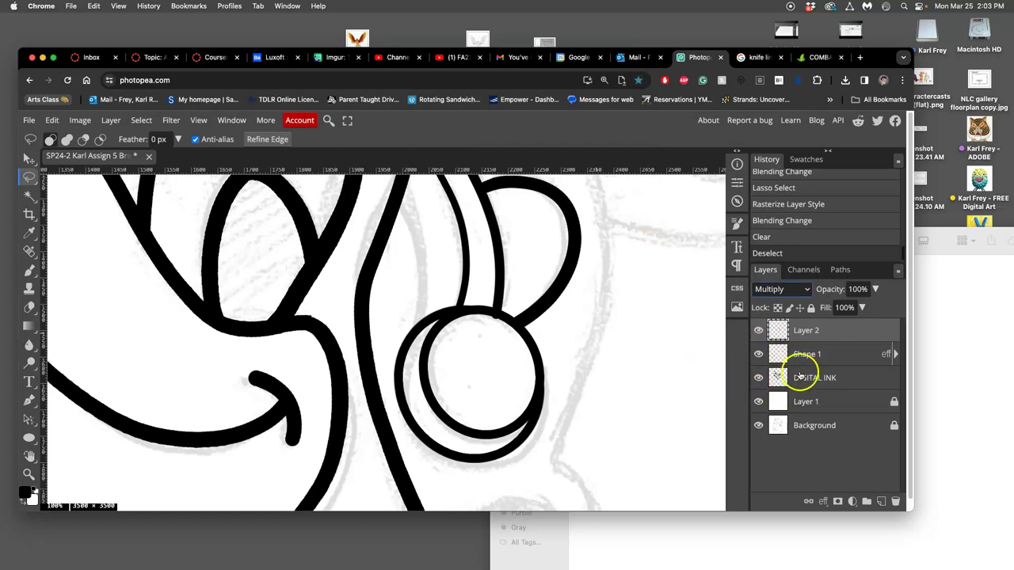
# Lasso a small area where the ink lines meet the circle's top and clear it on Layer 2 and on DIGITAL INK.
pyautogui.click(830, 380)
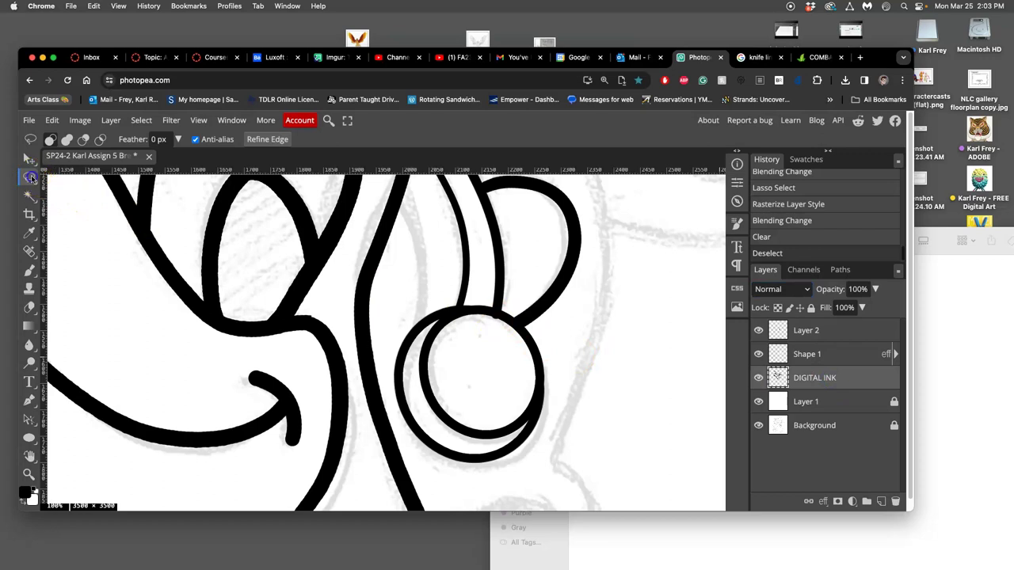
pyautogui.moveTo(499, 309); pyautogui.dragTo(497, 320)
pyautogui.keyDown('super'); pyautogui.click(484, 316); pyautogui.keyUp('super')
pyautogui.press('Delete')
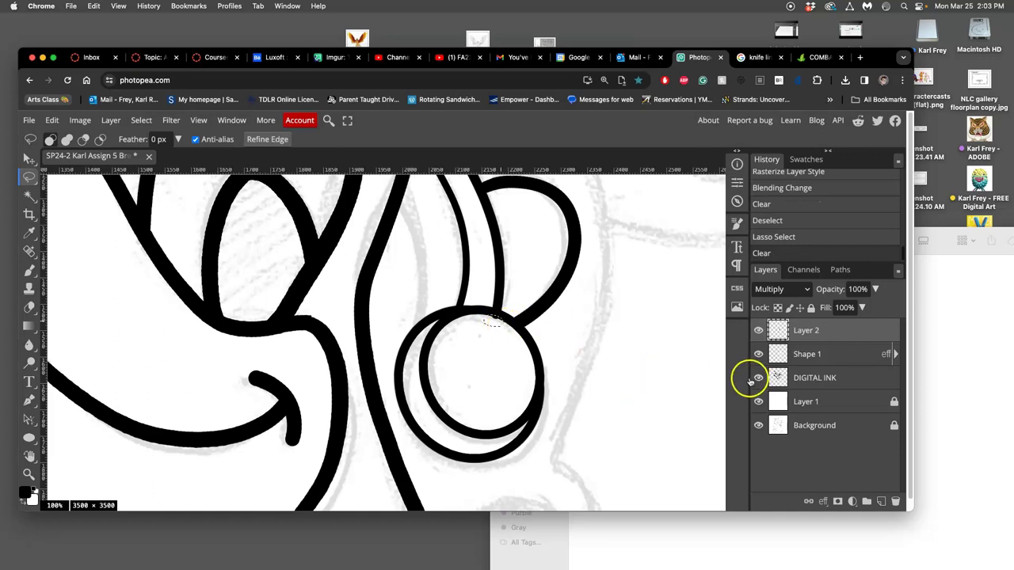
pyautogui.click(856, 384)
pyautogui.press('Delete')
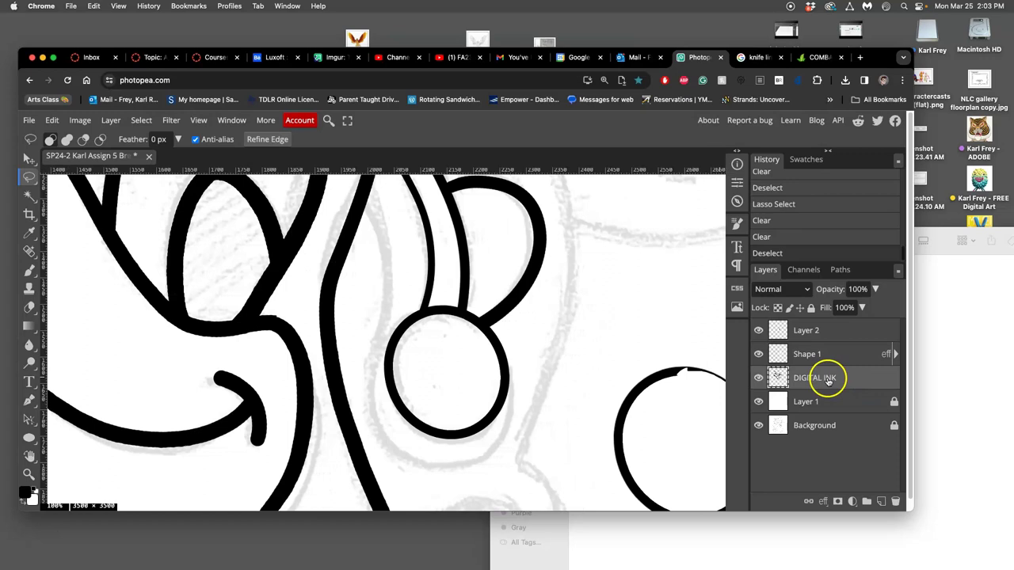
# Revert the history to the Blending Change state that follows Rasterize Layer Style, undoing the clears and the small lasso selection.
pyautogui.hotkey('ctrl', 'z')
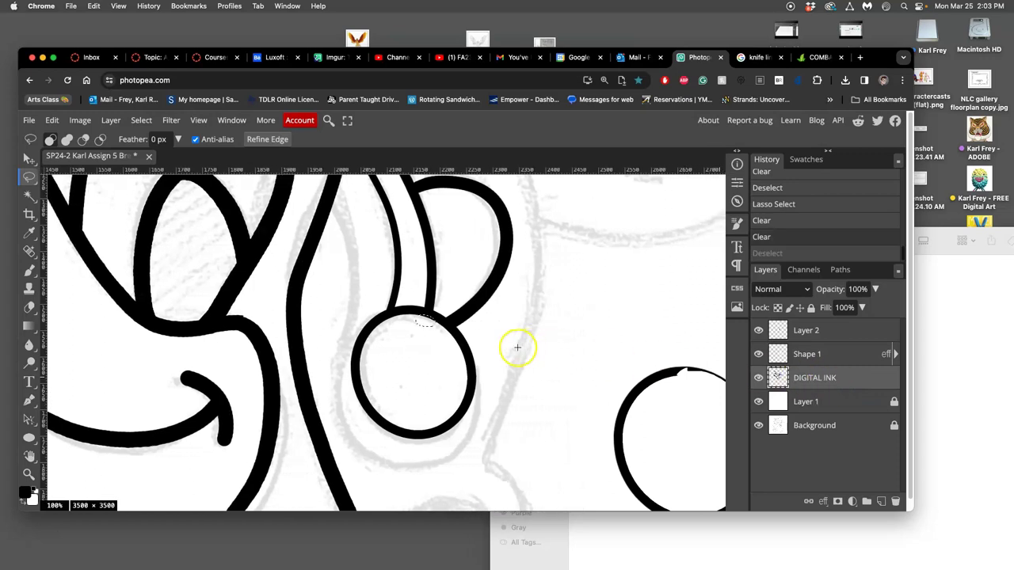
pyautogui.hotkey('ctrl', 'z')
pyautogui.hotkey('ctrl', 'z')
pyautogui.hotkey('ctrl', 'z')
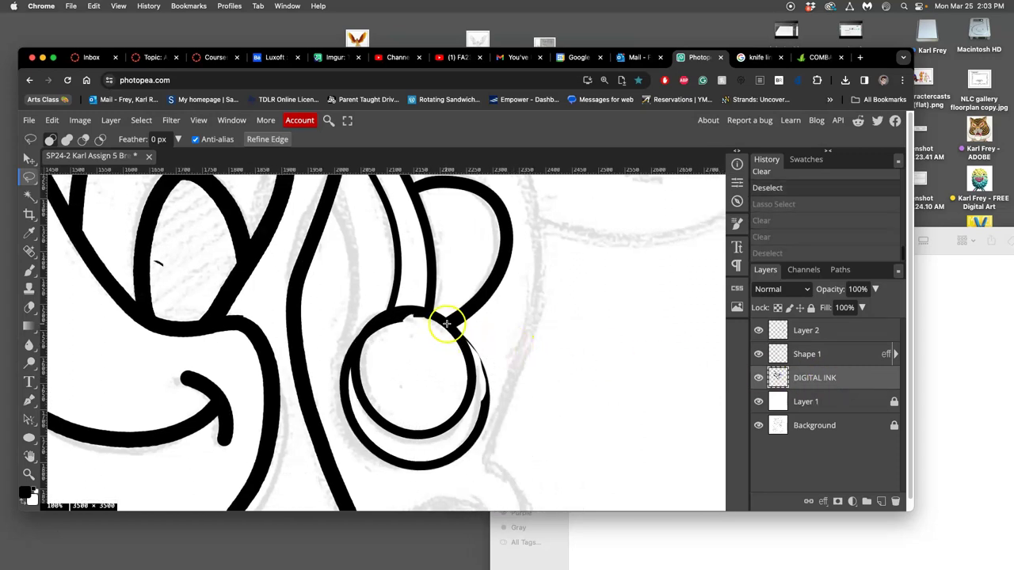
pyautogui.hotkey('ctrl', 'z')
pyautogui.hotkey('ctrl', 'z')
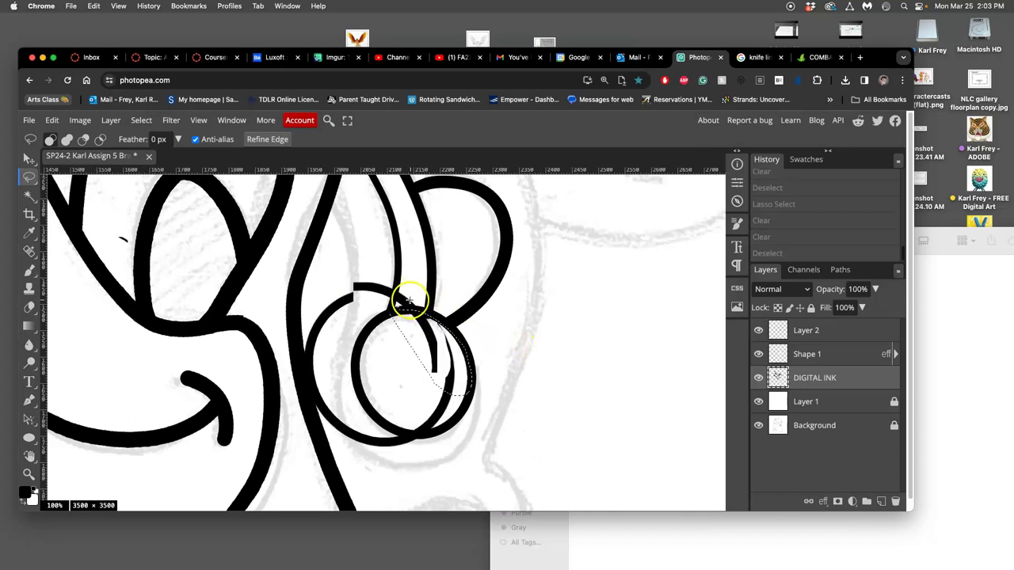
pyautogui.click(789, 238)
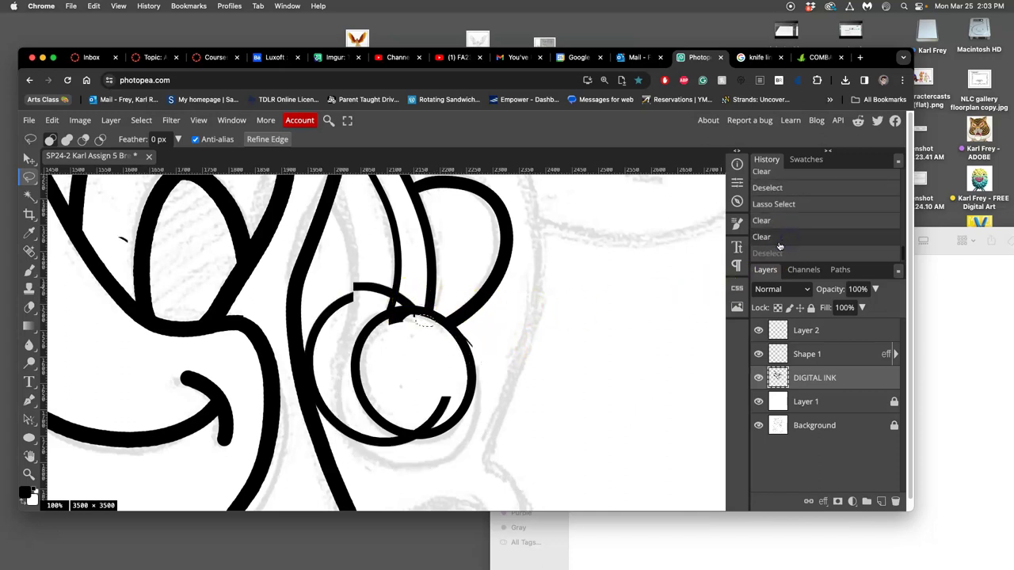
pyautogui.click(774, 248)
pyautogui.click(773, 205)
pyautogui.click(775, 186)
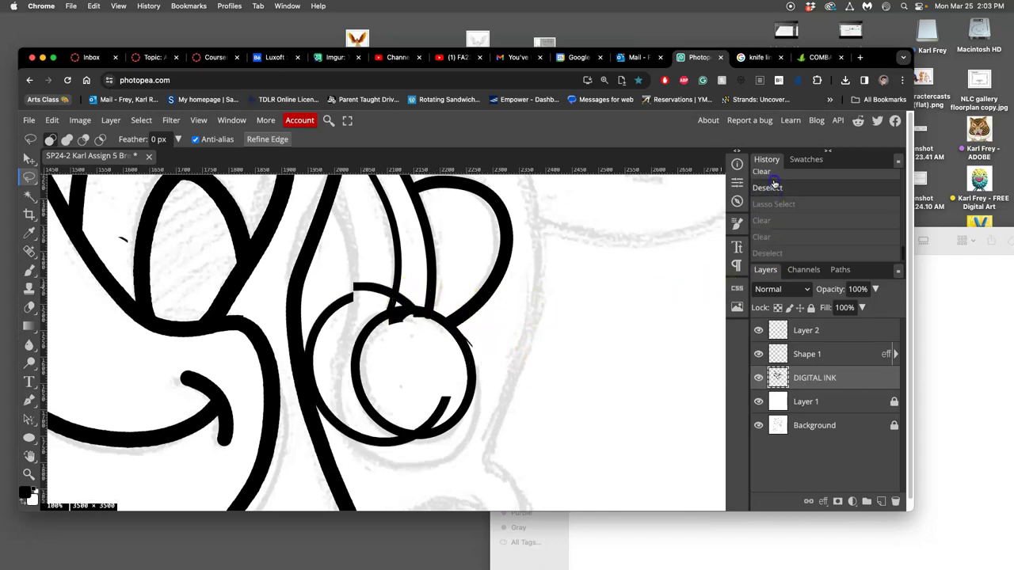
pyautogui.scroll(3, 779, 224)
pyautogui.click(774, 213)
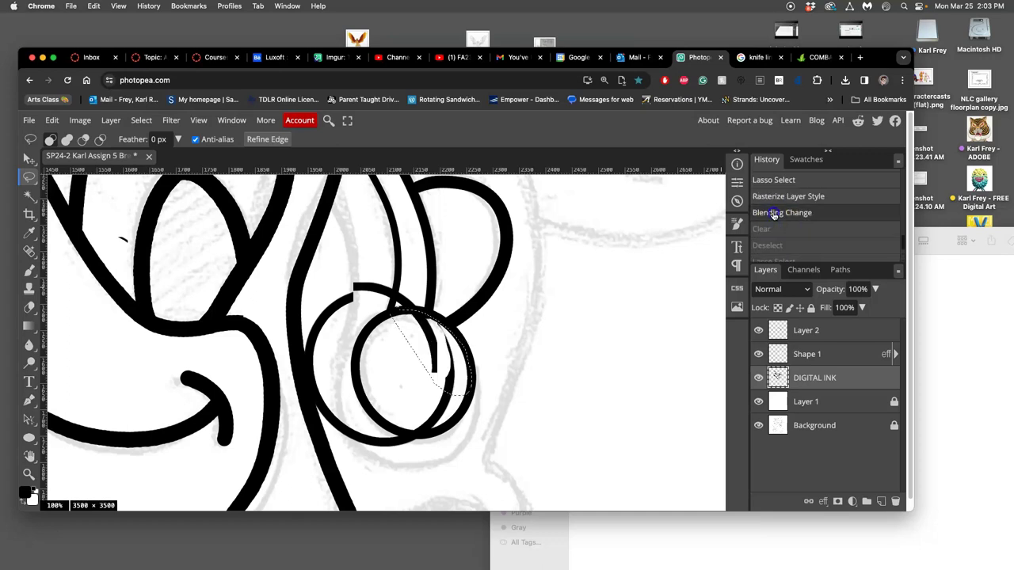
pyautogui.hscroll(-3, 429, 266)
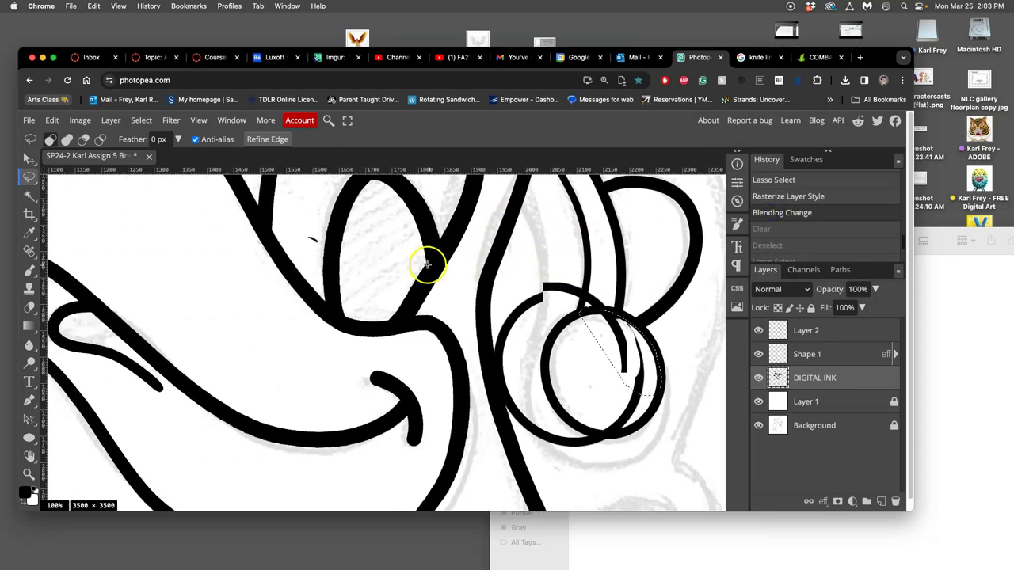
# Deselect the lasso selection and revert the history to the Lasso Select state before the layer style was rasterized.
pyautogui.hscroll(2, 425, 263)
pyautogui.scroll(-6, 424, 263)
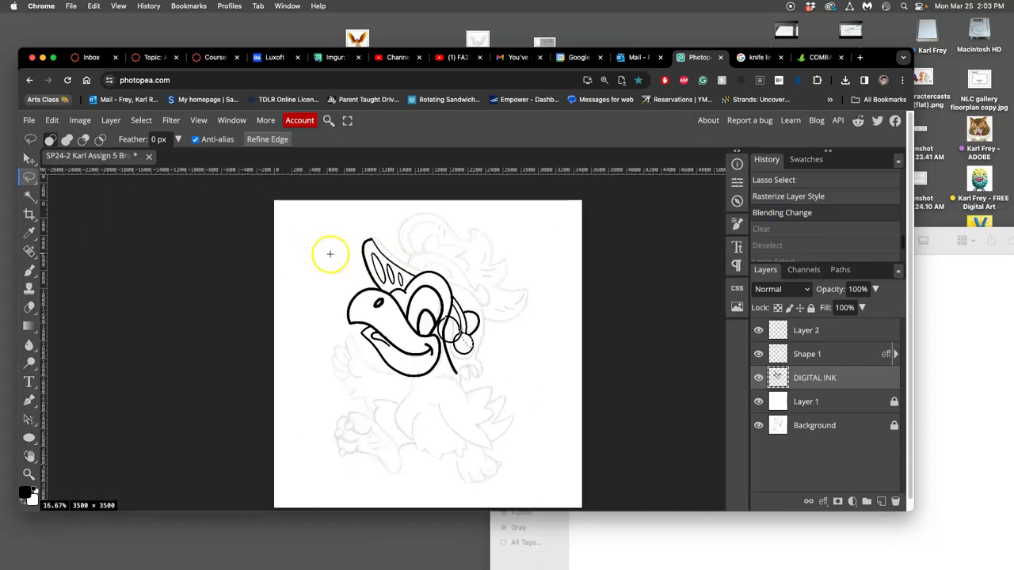
pyautogui.press('super+d')
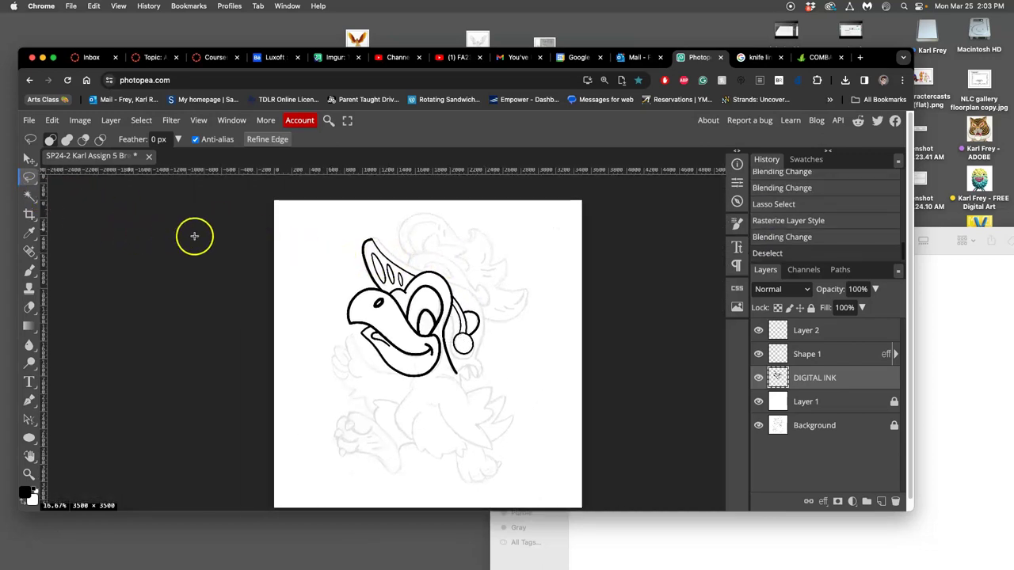
pyautogui.click(773, 222)
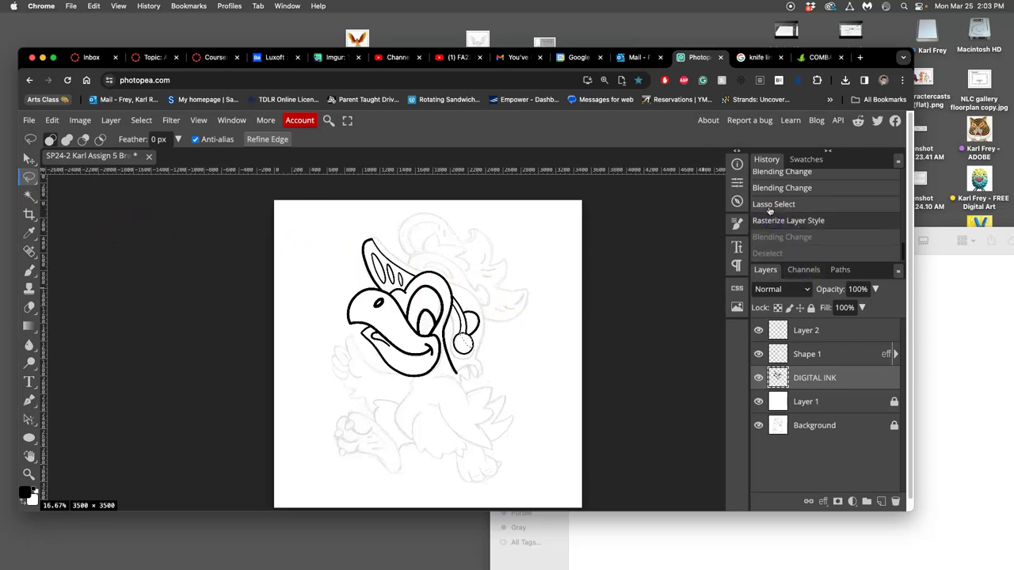
pyautogui.click(772, 204)
pyautogui.press('super+plus')
pyautogui.press('super+plus')
pyautogui.press('super+plus')
pyautogui.press('super+plus')
pyautogui.hscroll(5, 579, 317)
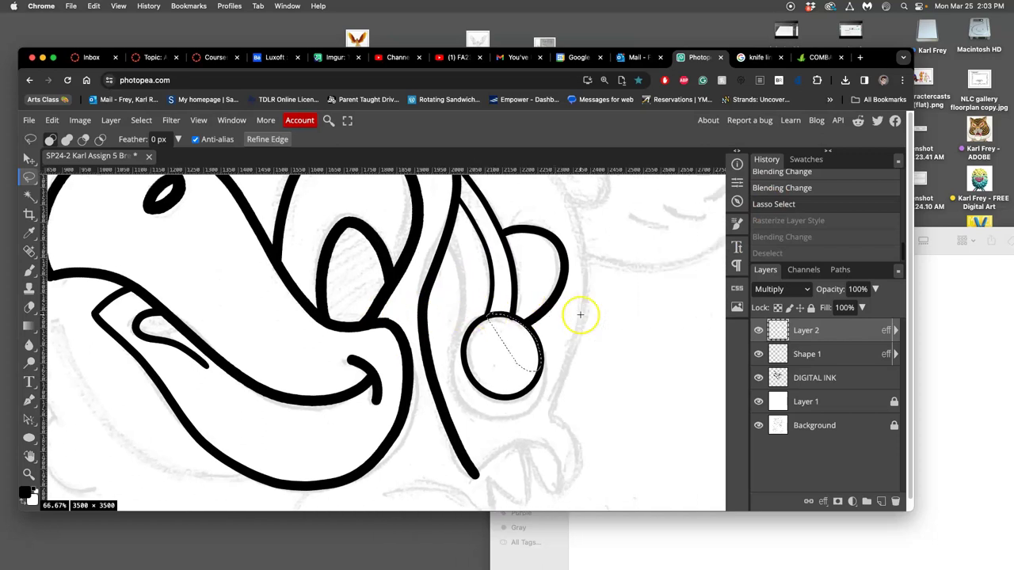
# Check the visibility of Layer 2 and Shape 1, and step the history back to the Rasterize state of Shape 1.
pyautogui.click(758, 333)
pyautogui.click(759, 355)
pyautogui.click(760, 354)
pyautogui.click(773, 237)
pyautogui.click(775, 221)
pyautogui.click(779, 204)
pyautogui.scroll(1, 780, 209)
pyautogui.click(777, 203)
pyautogui.click(776, 192)
pyautogui.scroll(3, 783, 212)
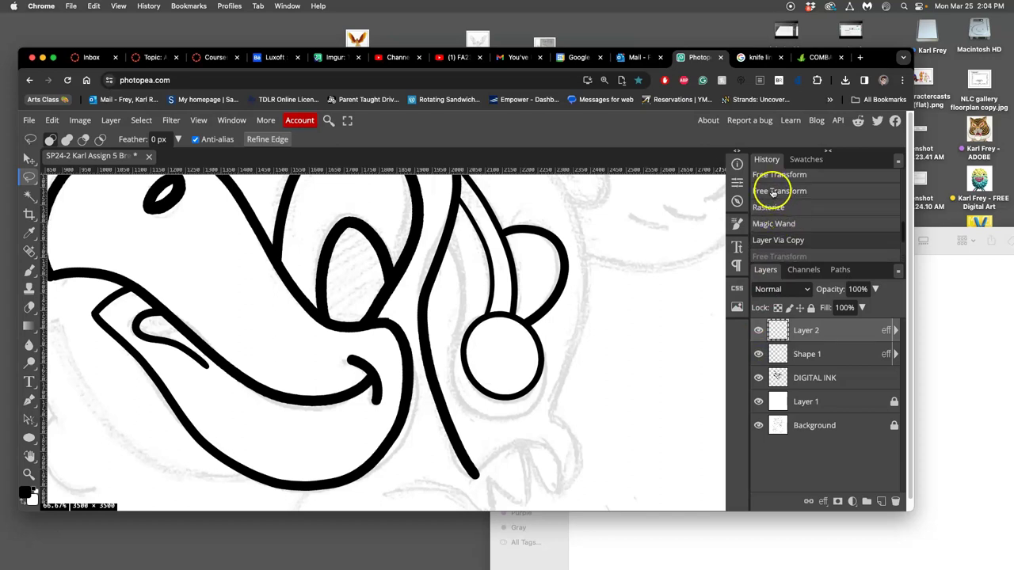
pyautogui.click(772, 192)
pyautogui.scroll(2, 774, 195)
pyautogui.click(774, 198)
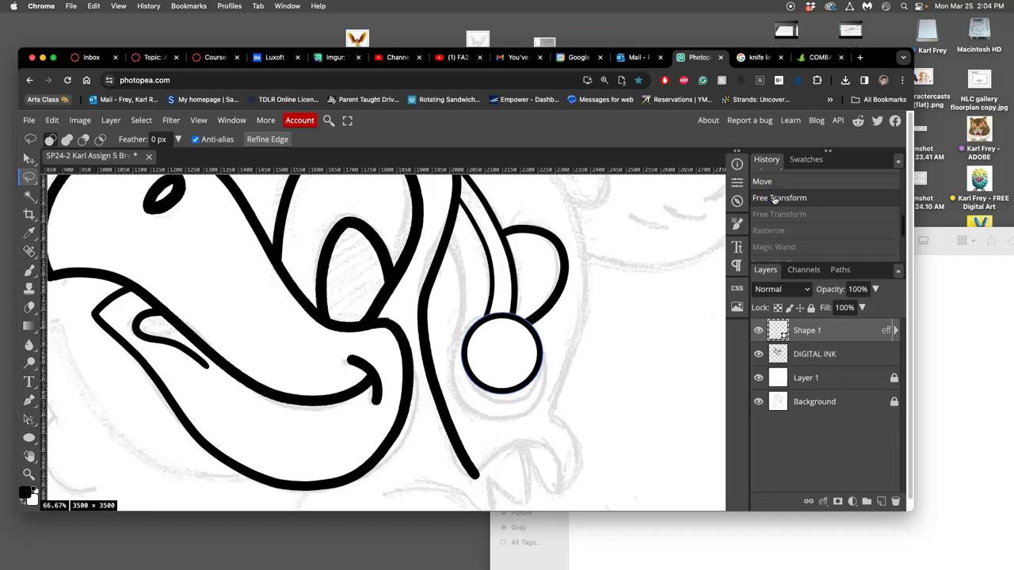
pyautogui.click(775, 213)
pyautogui.click(775, 231)
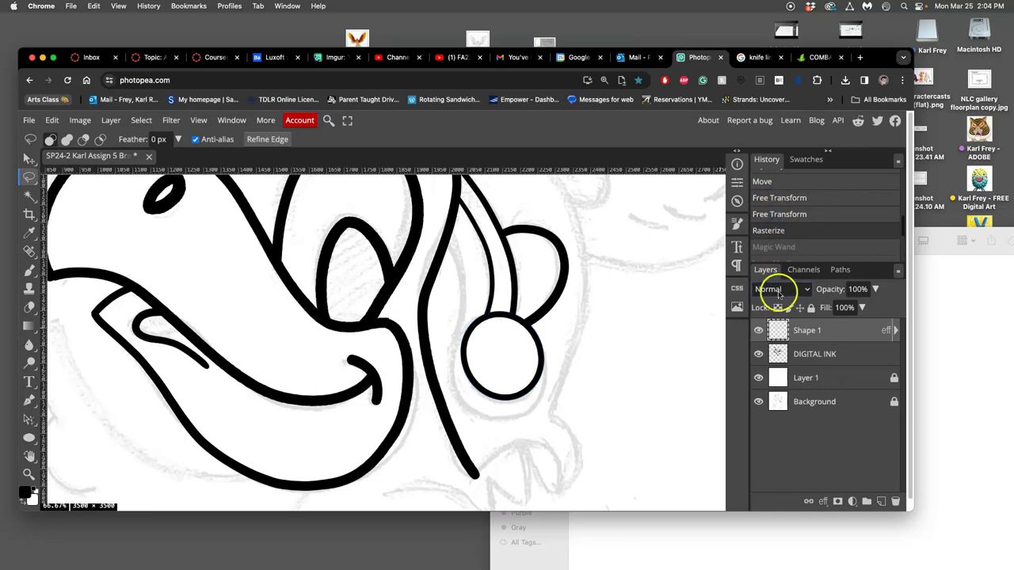
# Bring the document forward from the rasterized Shape 1 to the Free Transform state following Layer Via Copy and check Layer 2's visibility.
pyautogui.scroll(-1, 644, 313)
pyautogui.scroll(-1, 643, 313)
pyautogui.click(775, 247)
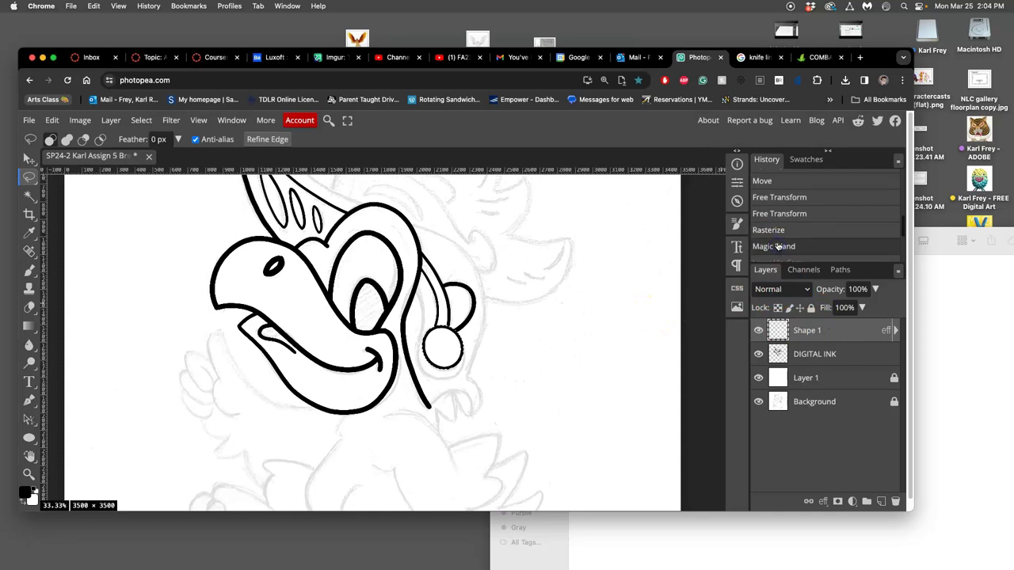
pyautogui.hotkey('ctrl', 'j')
pyautogui.hotkey('ctrl', 't')
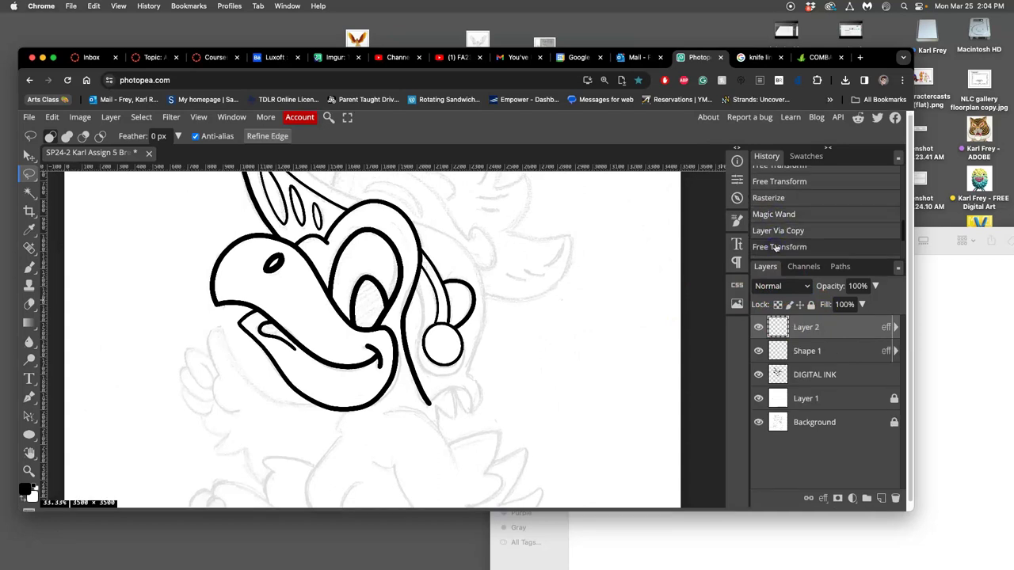
pyautogui.scroll(-1, 777, 242)
pyautogui.click(778, 226)
pyautogui.click(777, 242)
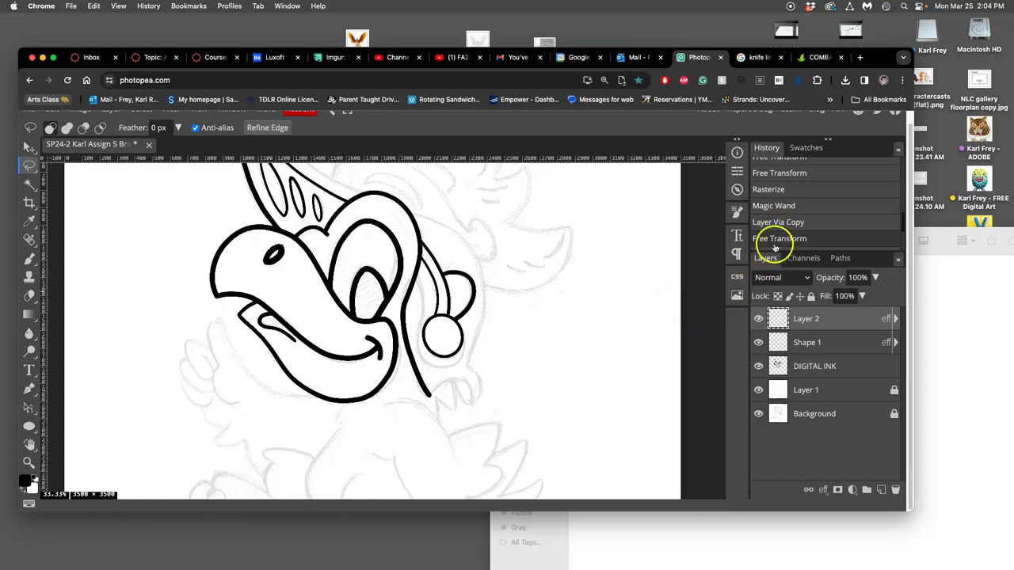
pyautogui.click(758, 319)
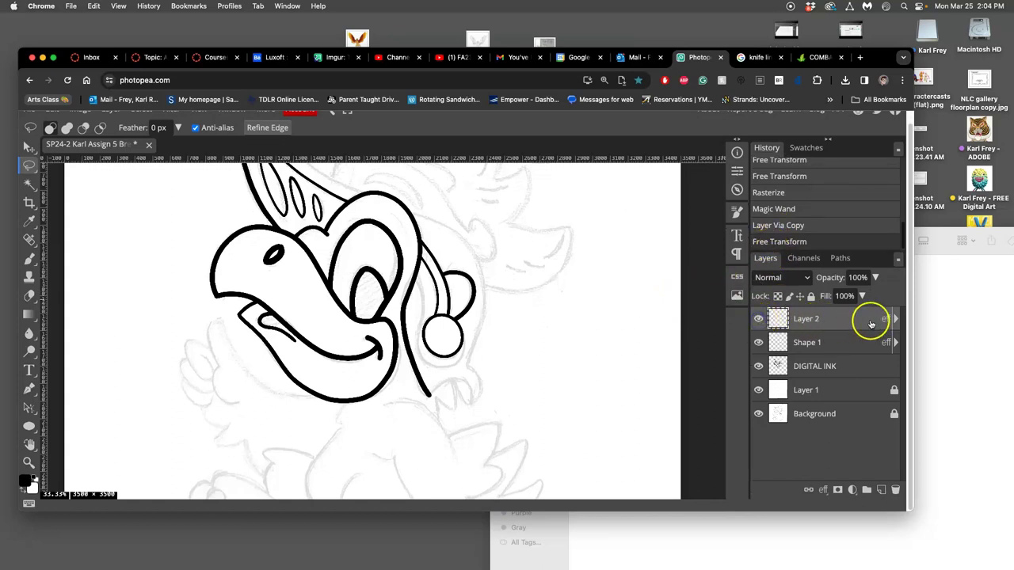
# Reset the browser's page zoom to its default and save the document.
pyautogui.scroll(2, 181, 194)
pyautogui.scroll(10, 181, 195)
pyautogui.scroll(-9, 181, 195)
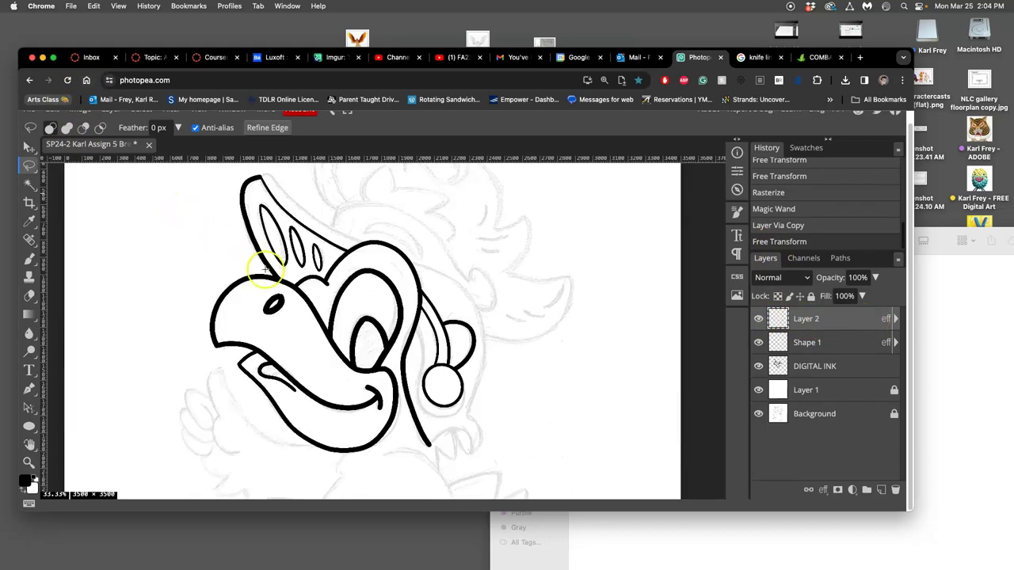
pyautogui.click(242, 77)
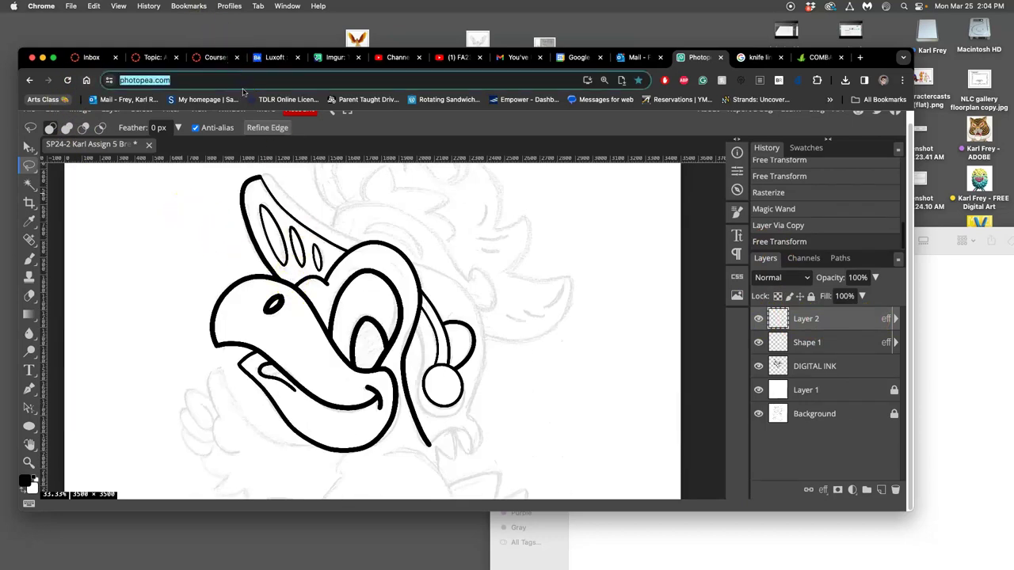
pyautogui.press('super+0')
pyautogui.click(28, 118)
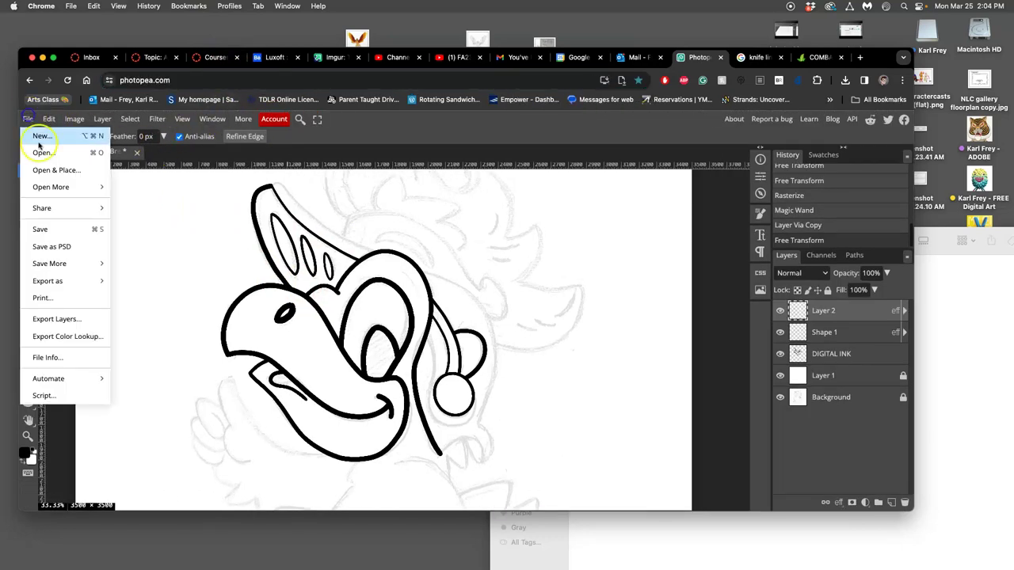
pyautogui.click(46, 228)
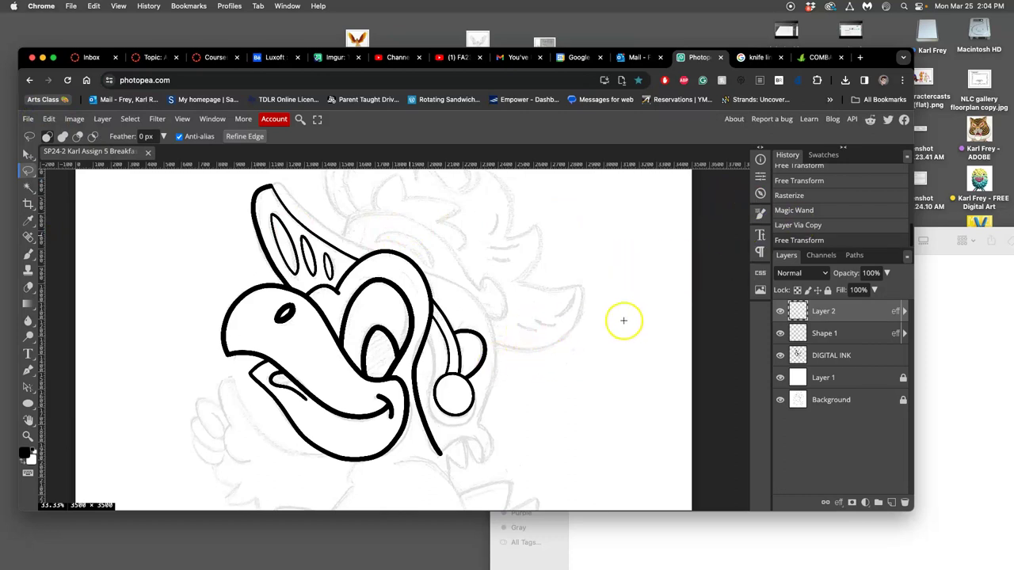
# Duplicate Layer 2 and close the Photopea tab, discarding the unsaved change.
pyautogui.press('super+j')
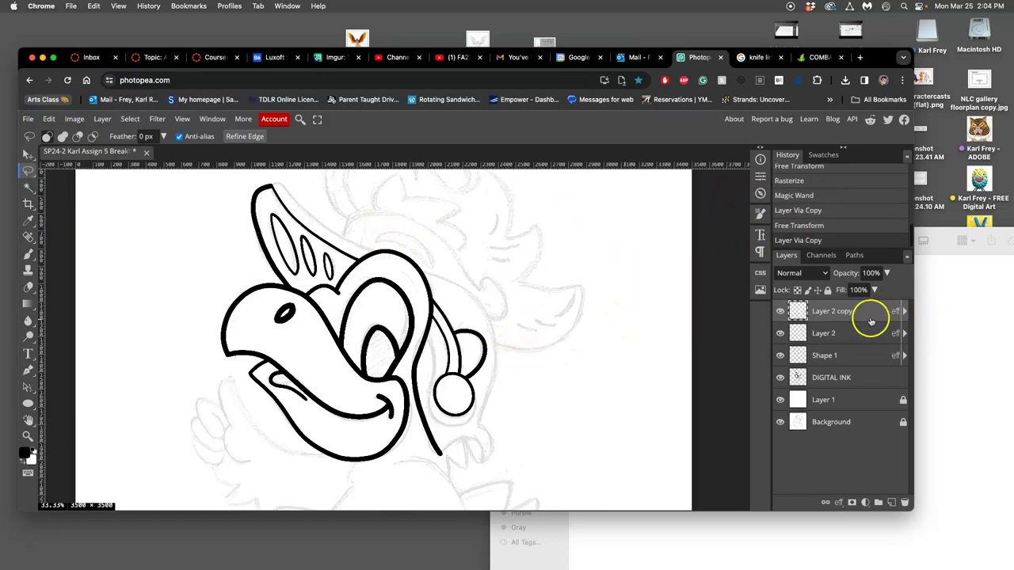
pyautogui.click(720, 57)
pyautogui.click(557, 214)
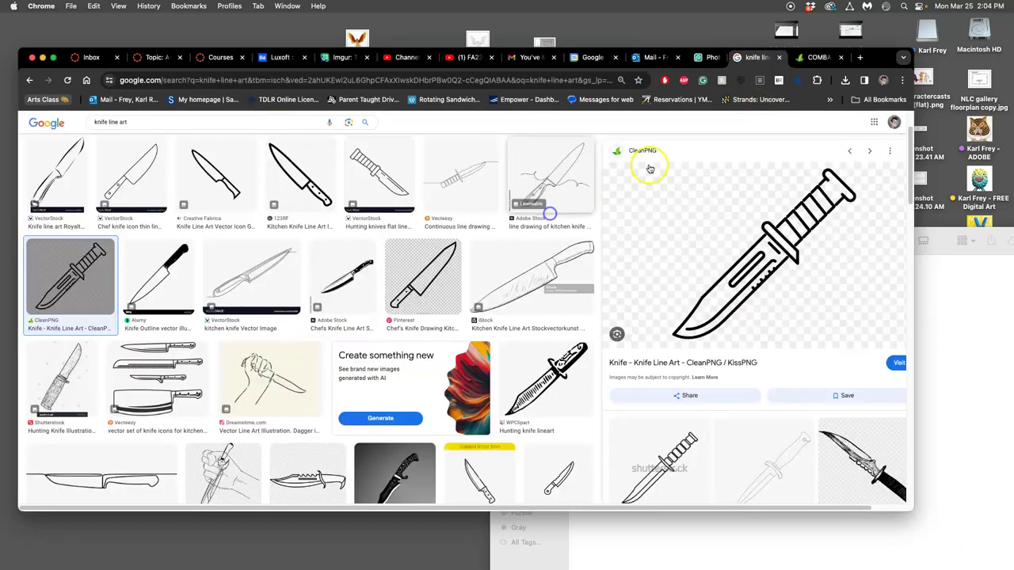
# Close the remaining browser tabs except the Inbox, the Assignment #5 topic and the YouTube Studio channel content.
pyautogui.click(779, 57)
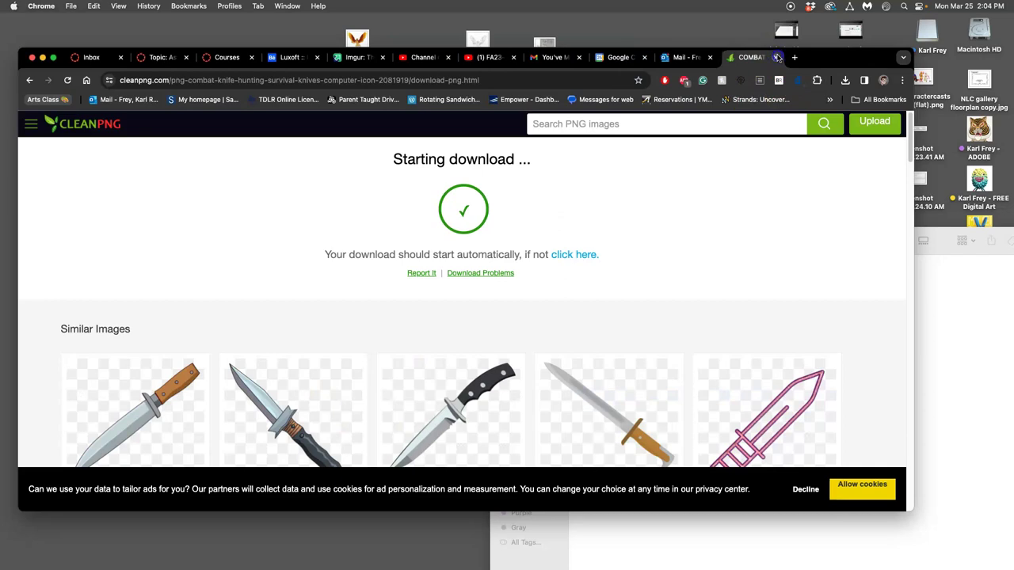
pyautogui.click(777, 57)
pyautogui.click(841, 57)
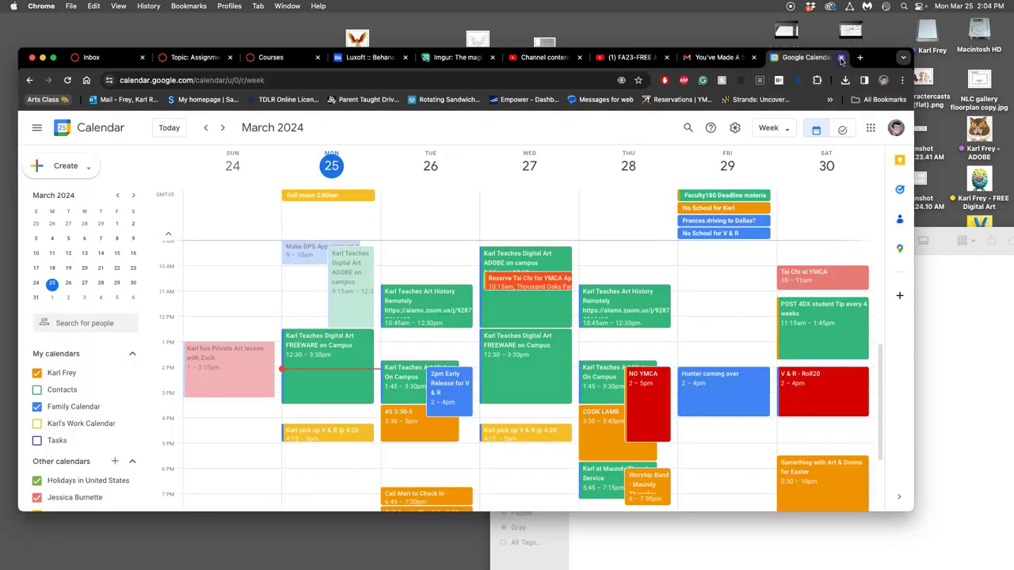
pyautogui.click(841, 57)
pyautogui.click(842, 57)
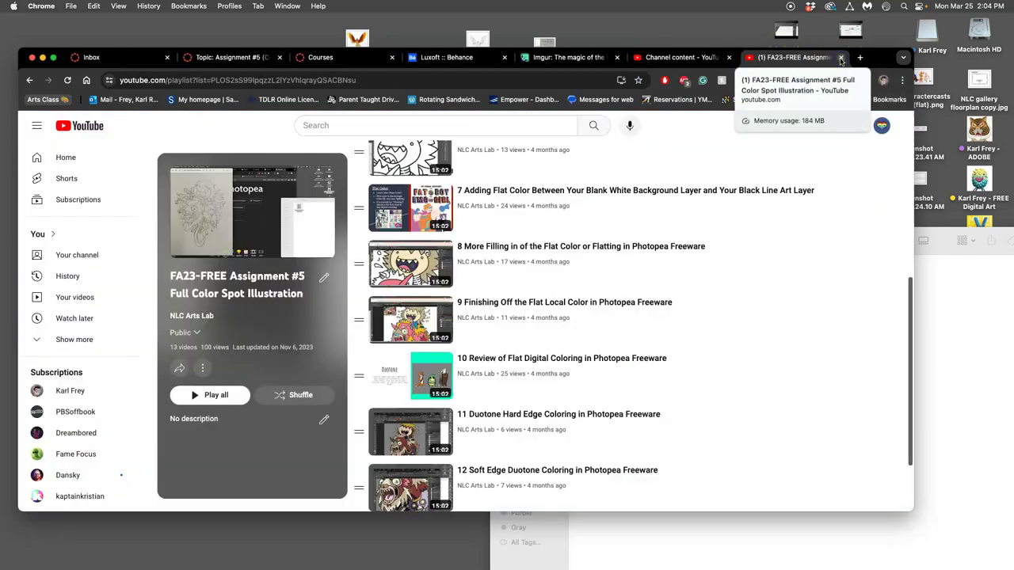
pyautogui.click(841, 57)
pyautogui.click(683, 57)
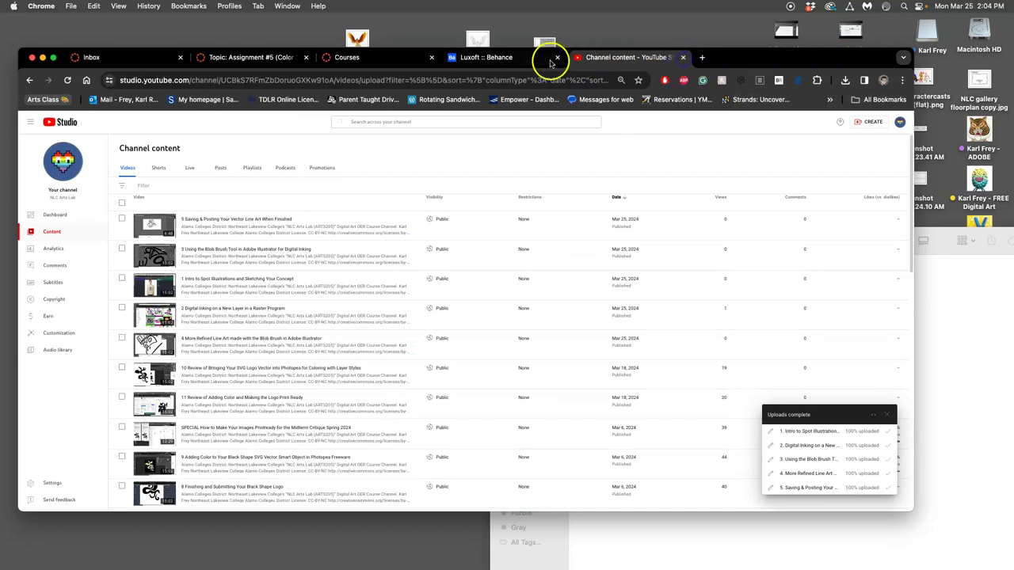
pyautogui.click(557, 57)
pyautogui.click(432, 57)
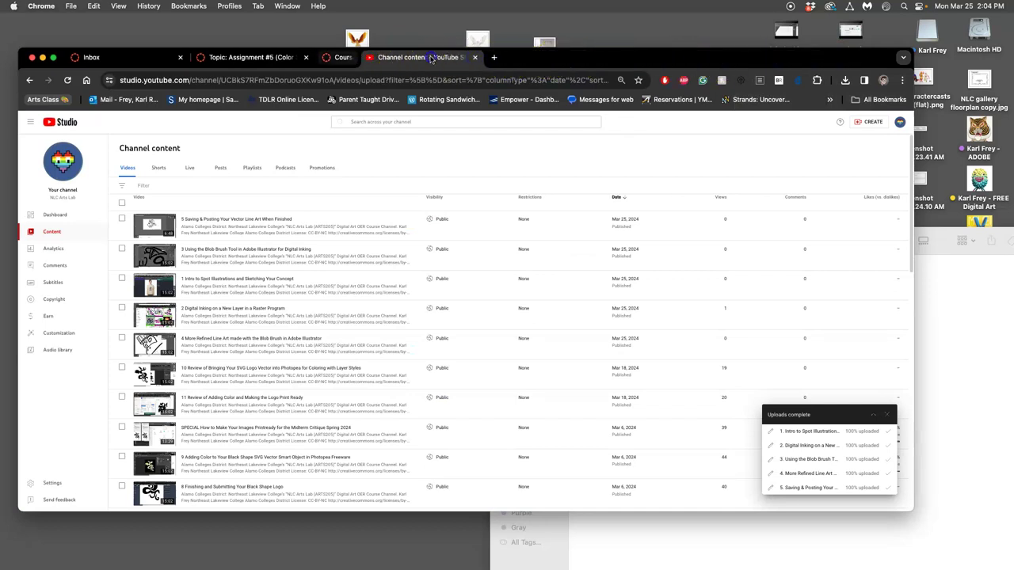
# Open photopea.com in a new browser tab.
pyautogui.press('super+t')
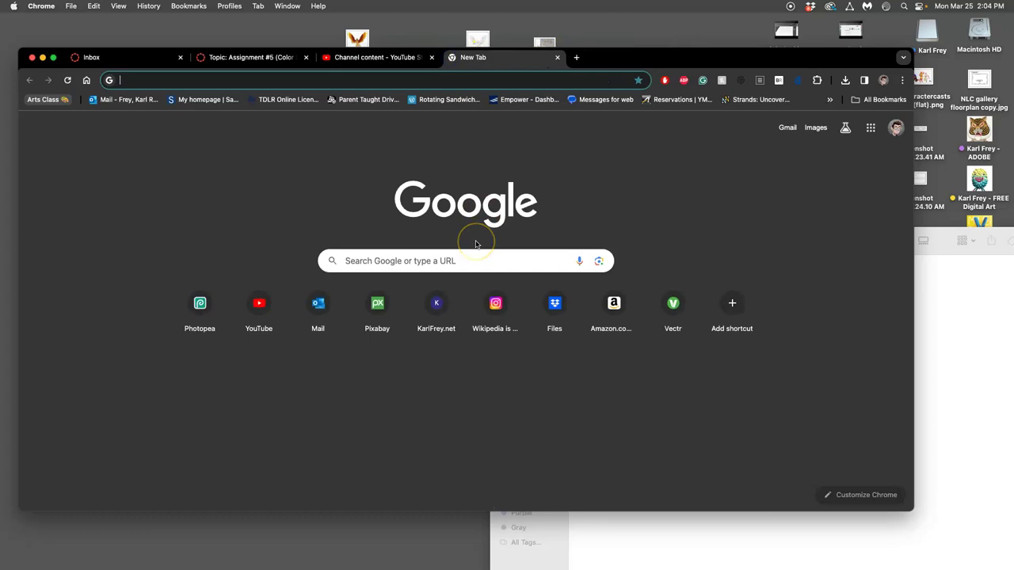
pyautogui.write('photo')
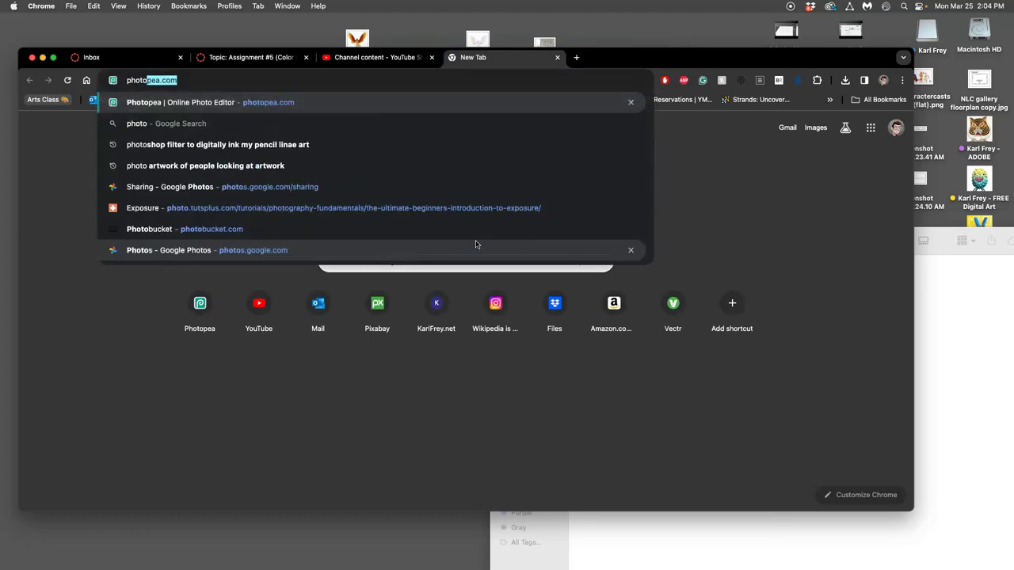
pyautogui.write('pea.com')
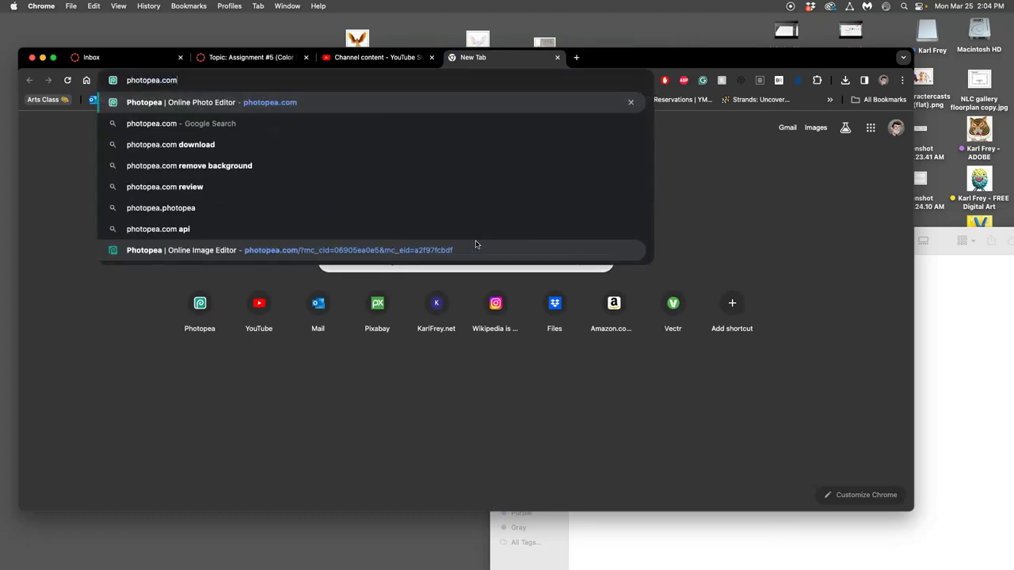
pyautogui.press('Return')
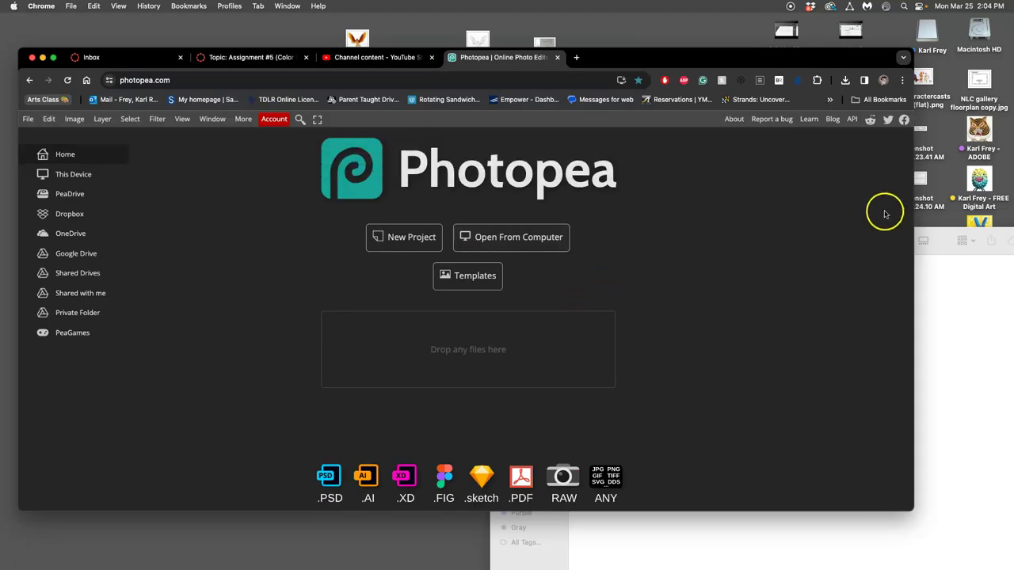
# Shrink the browser window to expose the desktop and open the Assign 5 PSD in Photopea, removing its Layer 2.
pyautogui.moveTo(913, 49); pyautogui.dragTo(783, 33)
pyautogui.moveTo(855, 129); pyautogui.dragTo(428, 339)
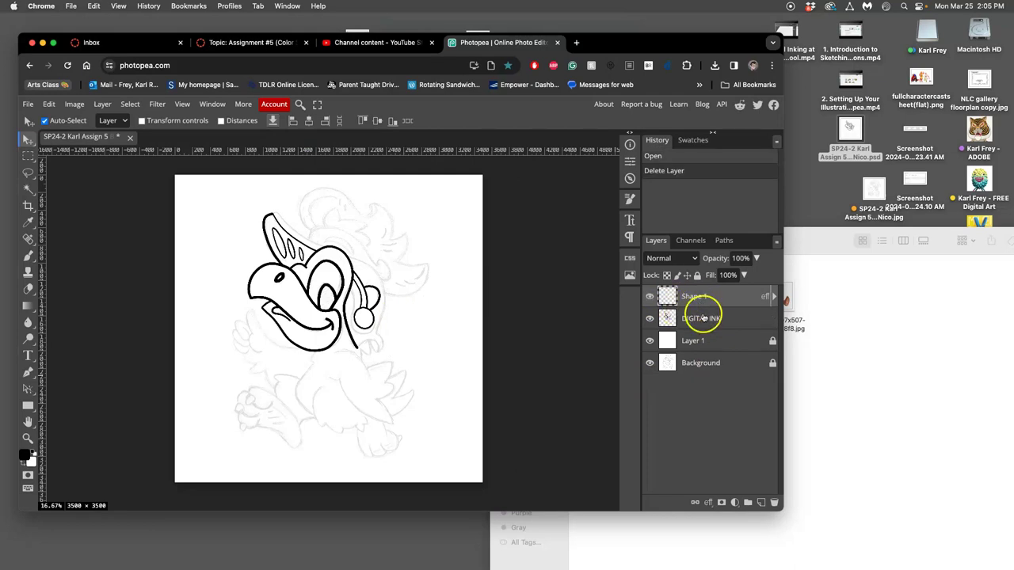
# Set the blend mode of the Shape 1 circle layer to Multiply.
pyautogui.click(707, 297)
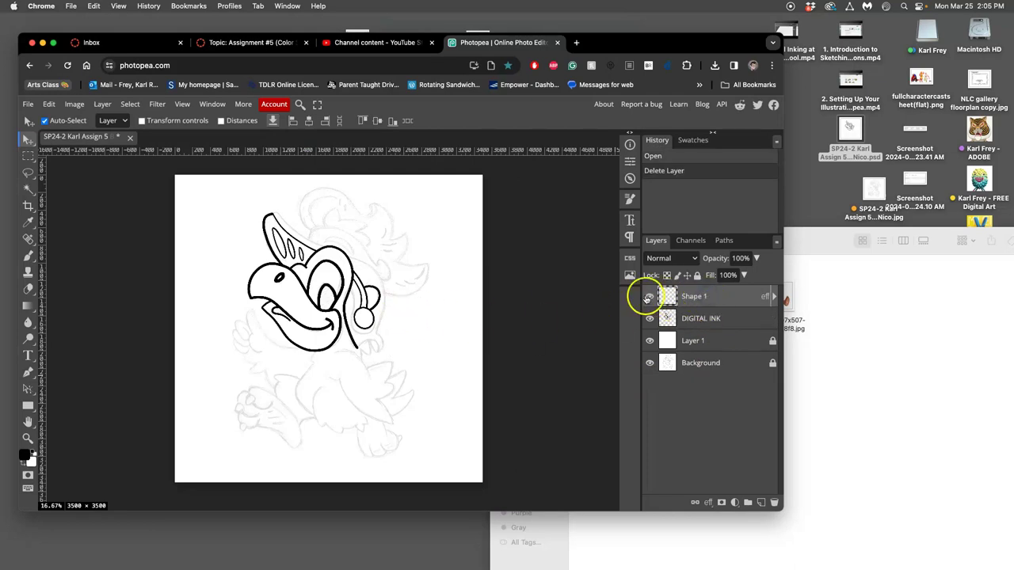
pyautogui.press('super+plus')
pyautogui.press('super+plus')
pyautogui.press('super+plus')
pyautogui.scroll(1, 513, 303)
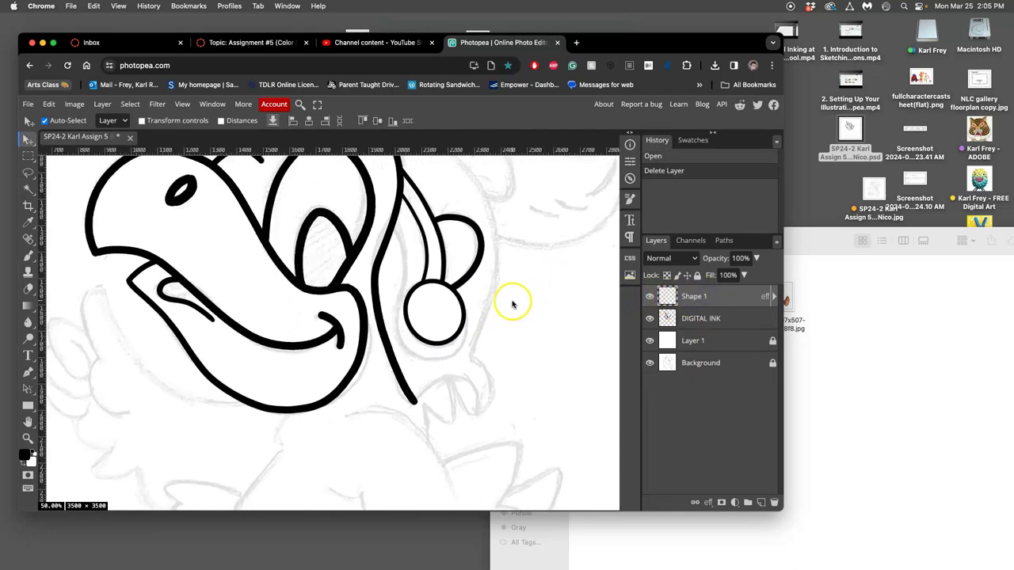
pyautogui.click(679, 262)
pyautogui.click(662, 236)
# Duplicate Shape 1 and scale the copy to about 122%, placed at about X 2130, Y 1661 px, comparing it with its visibility toggled.
pyautogui.click(730, 304)
pyautogui.press('super+j')
pyautogui.click(702, 305)
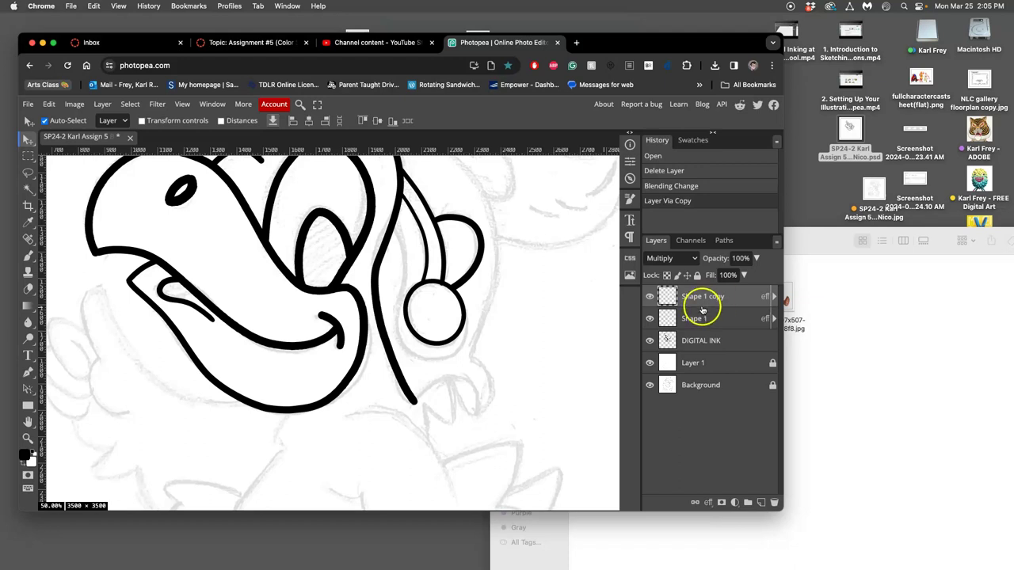
pyautogui.press('super+t')
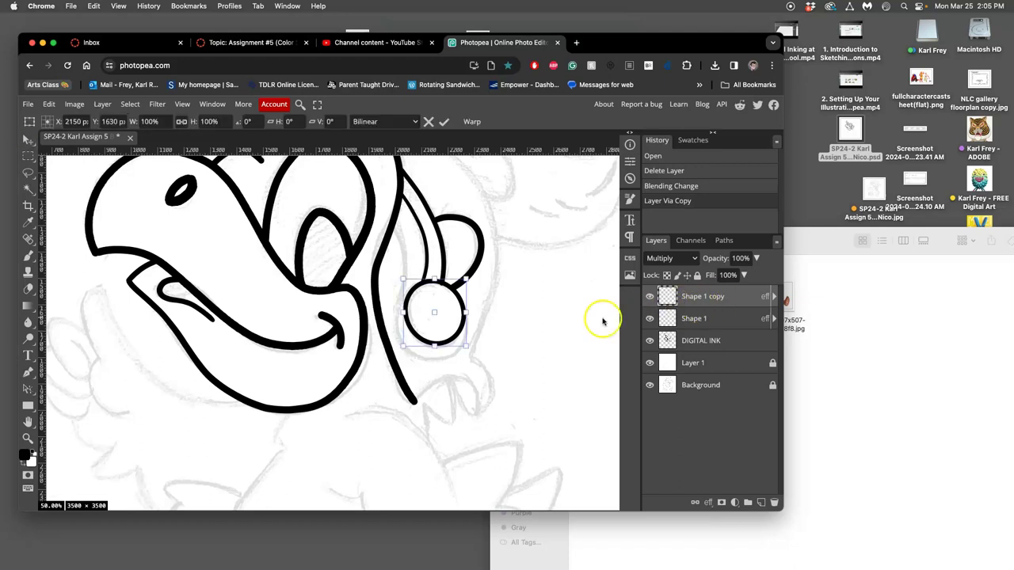
pyautogui.moveTo(406, 345); pyautogui.dragTo(389, 360)
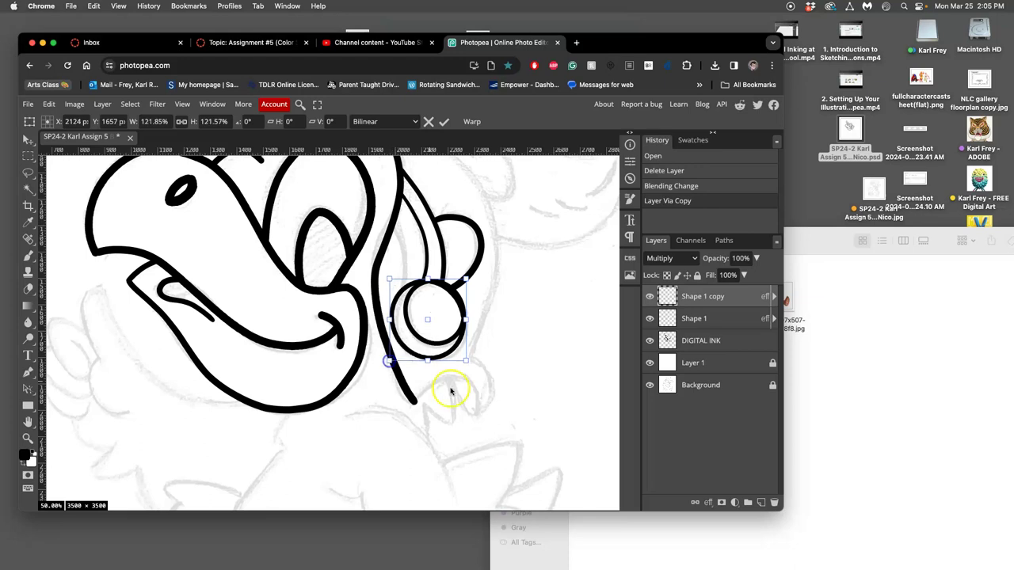
pyautogui.moveTo(455, 343); pyautogui.dragTo(458, 347)
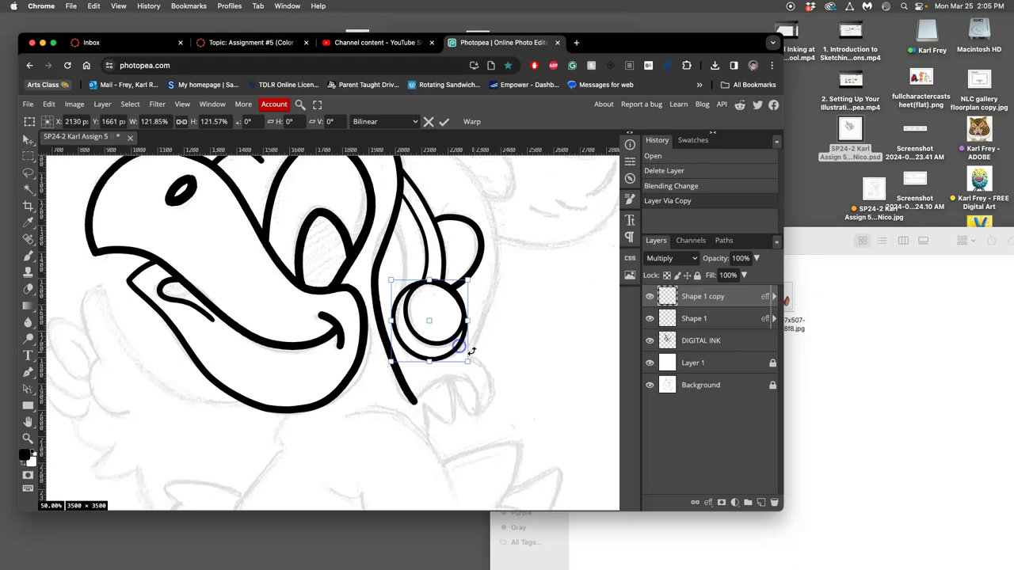
pyautogui.press('Return')
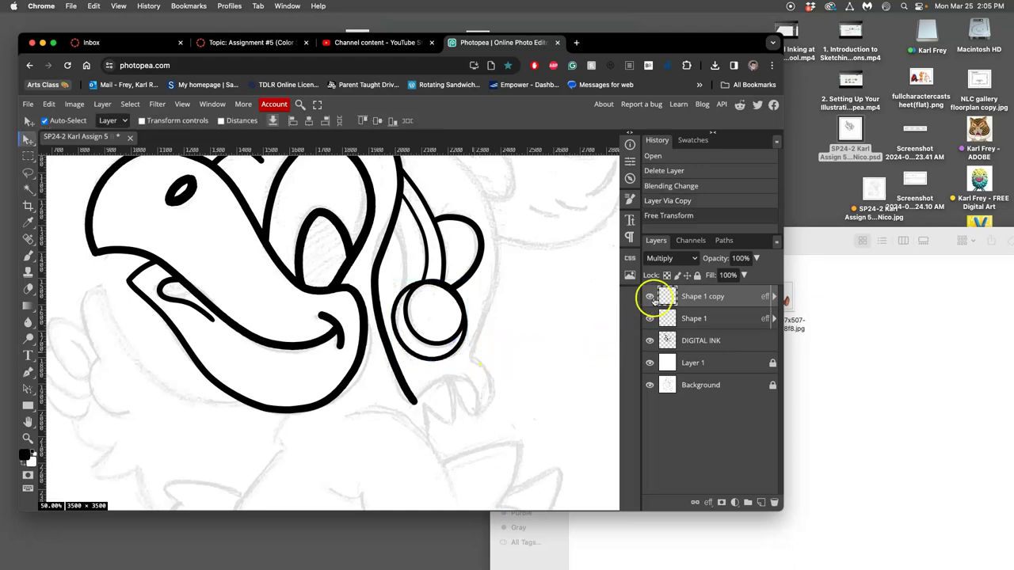
pyautogui.click(651, 297)
pyautogui.click(651, 297)
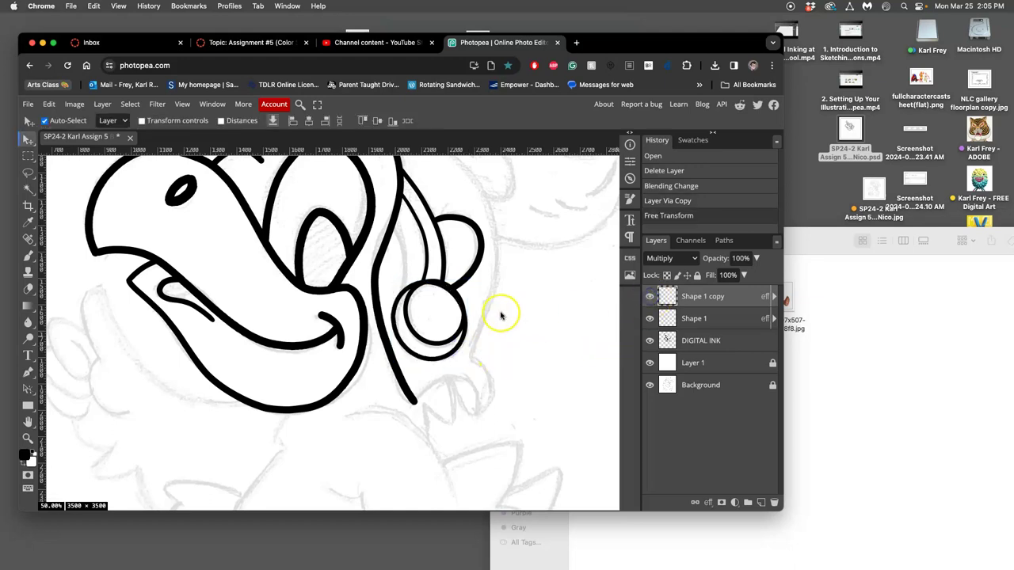
# Rasterize the layer style of Shape 1 copy and set its blend mode back to Multiply.
pyautogui.scroll(1, 466, 311)
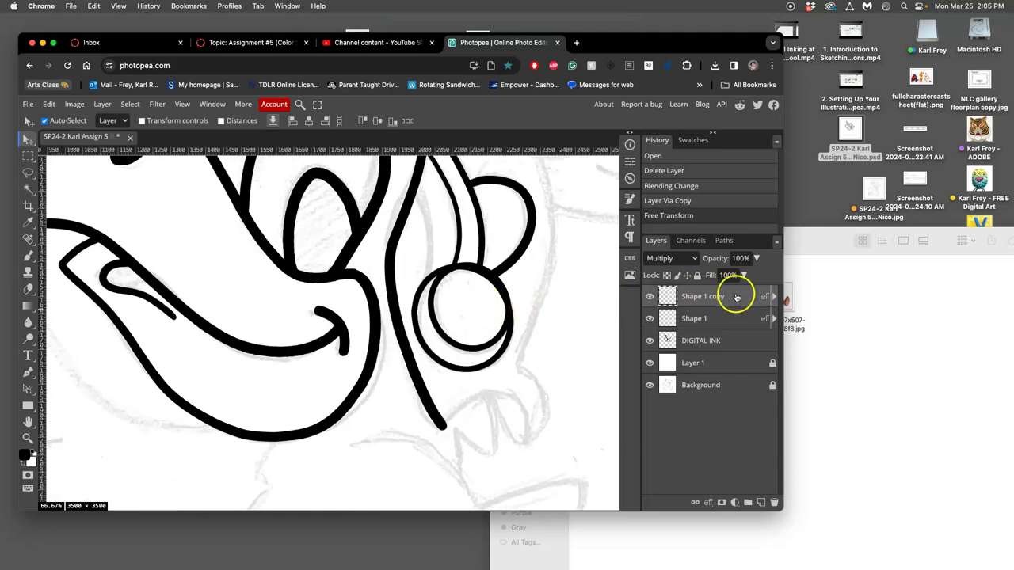
pyautogui.rightClick(737, 297)
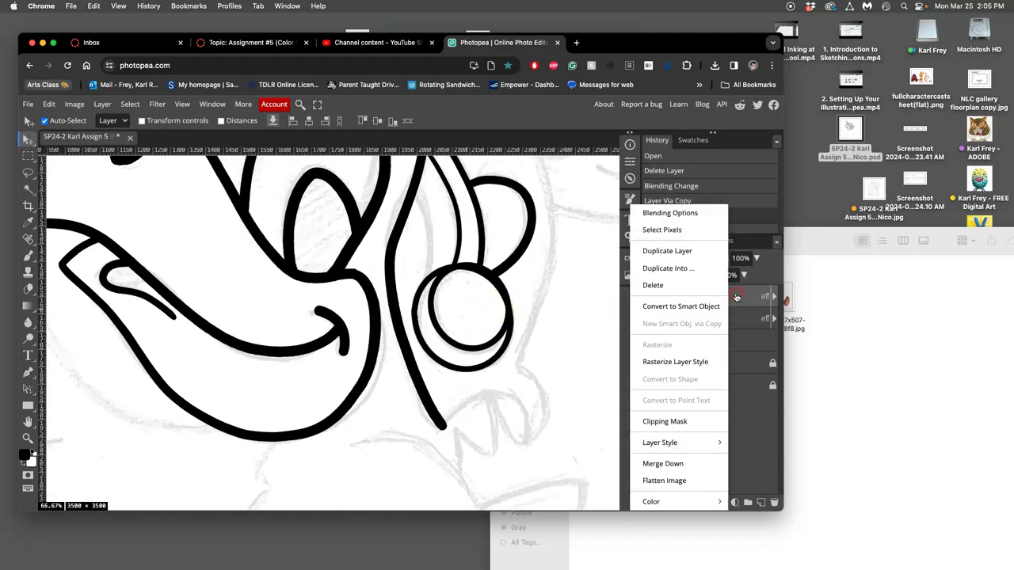
pyautogui.click(675, 362)
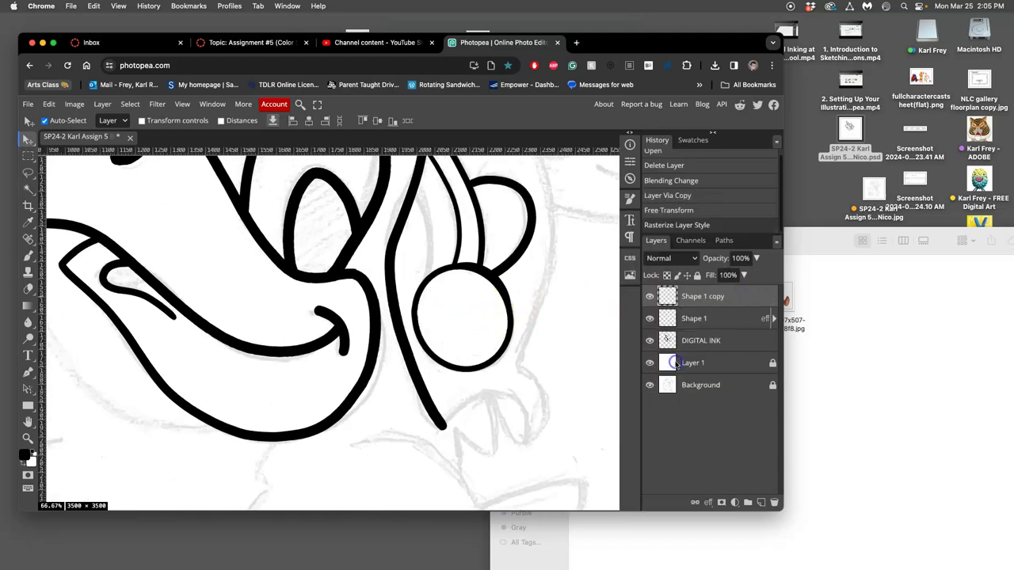
pyautogui.click(671, 258)
pyautogui.click(672, 303)
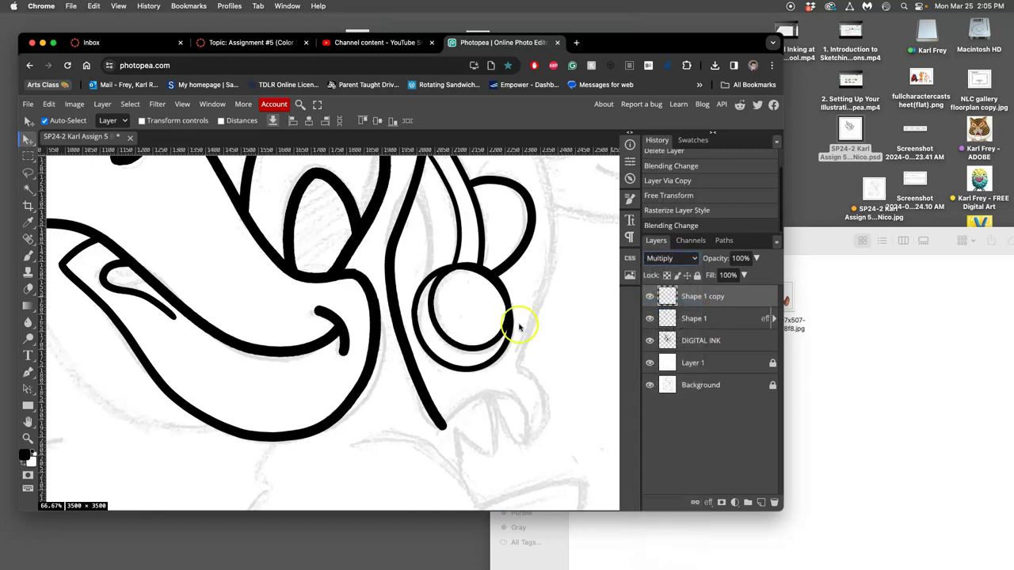
# Lasso the overlapping upper-right arc of the larger circle on Shape 1 copy, clear it and deselect, dismissing the ad-blocker notice.
pyautogui.click(28, 171)
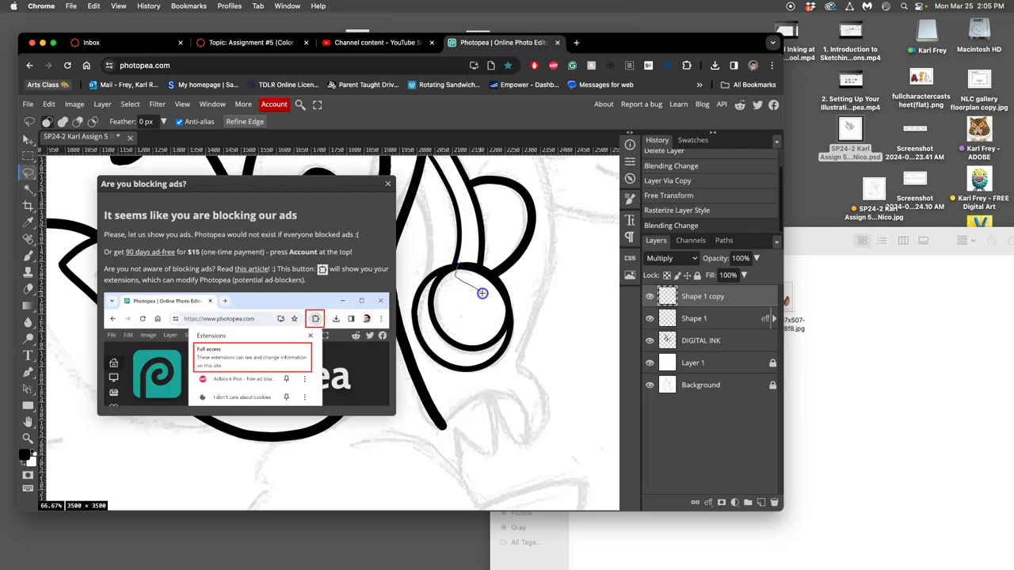
pyautogui.moveTo(478, 263); pyautogui.dragTo(466, 259)
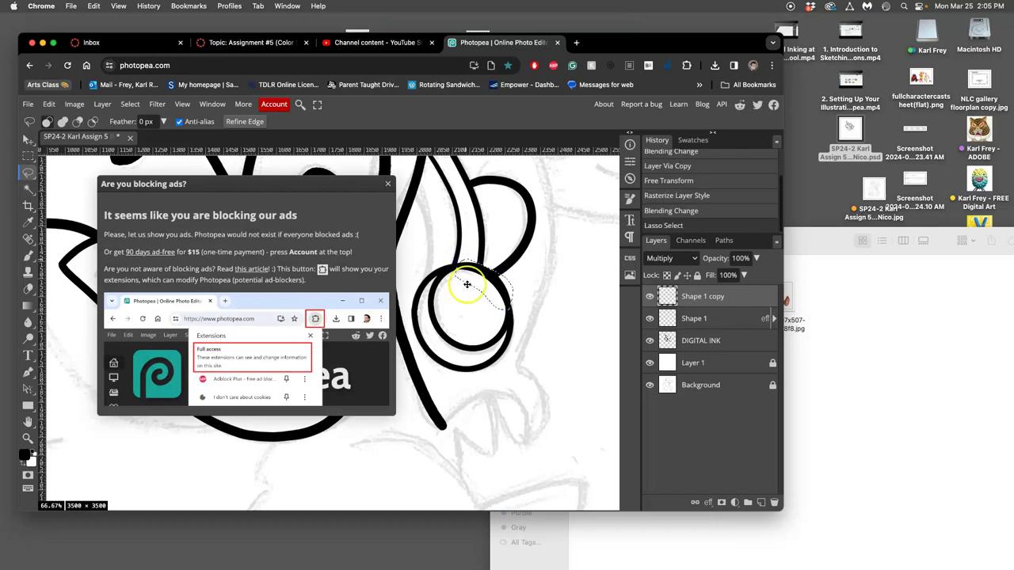
pyautogui.click(389, 184)
pyautogui.press('Delete')
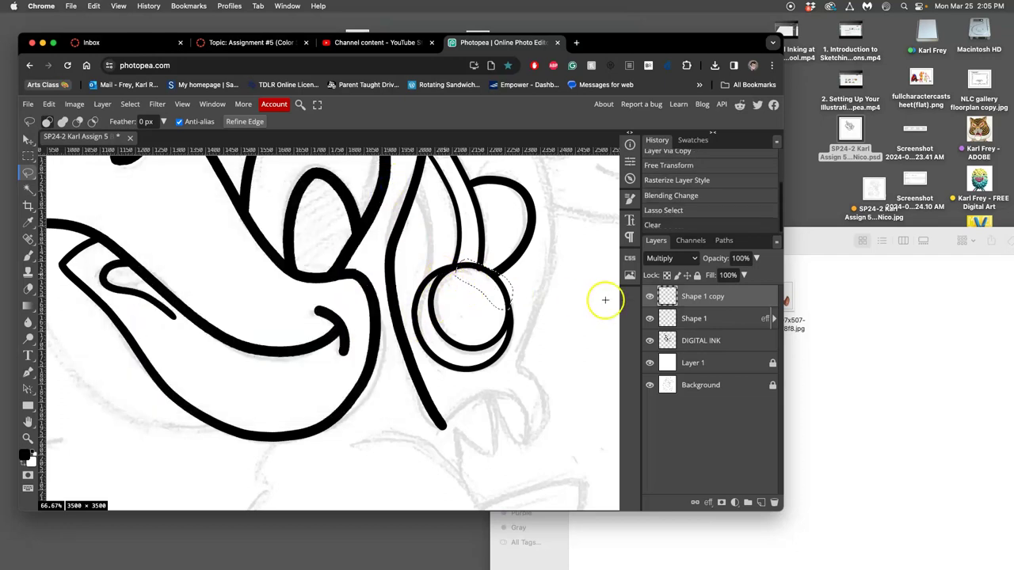
pyautogui.click(576, 291)
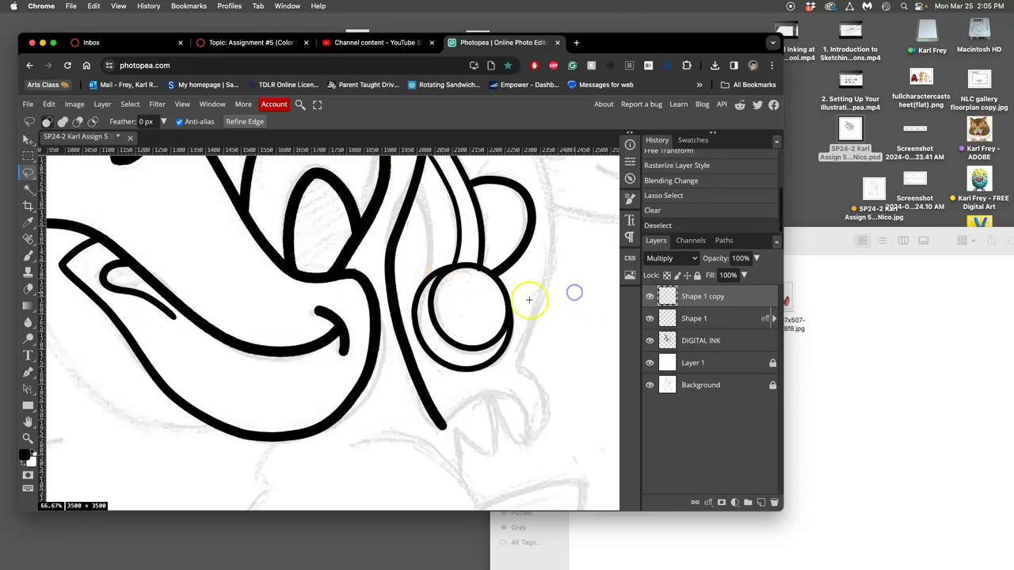
# On the DIGITAL INK layer, lasso and clear the stray line end poking into the top of the circle, and deselect.
pyautogui.click(716, 339)
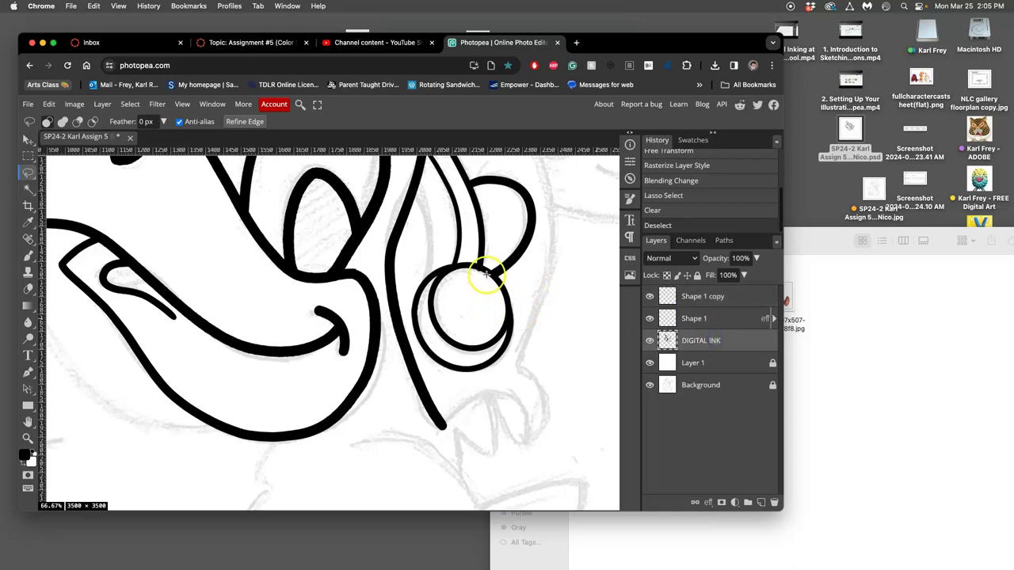
pyautogui.moveTo(482, 278); pyautogui.dragTo(485, 274)
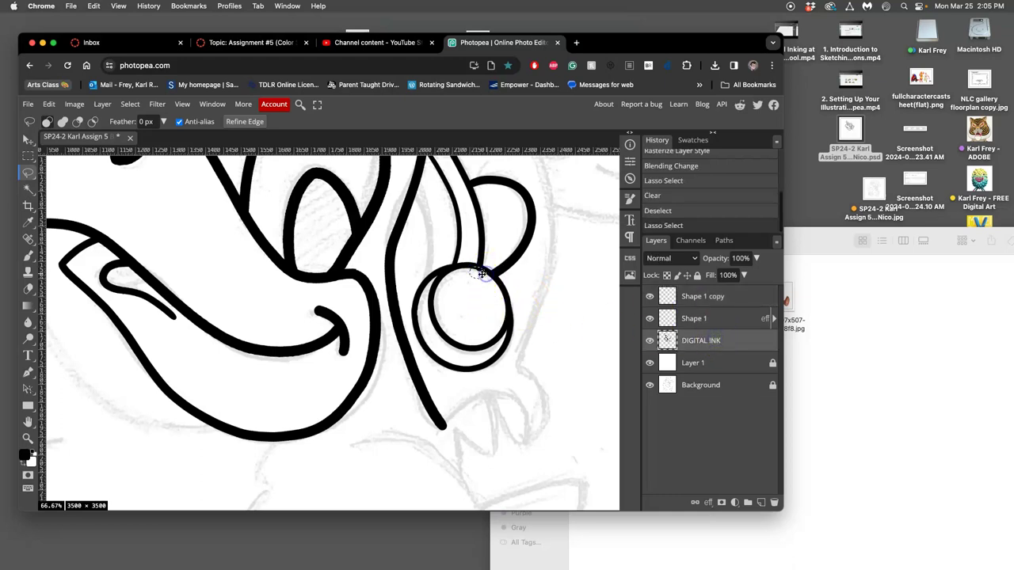
pyautogui.press('Delete')
pyautogui.click(547, 300)
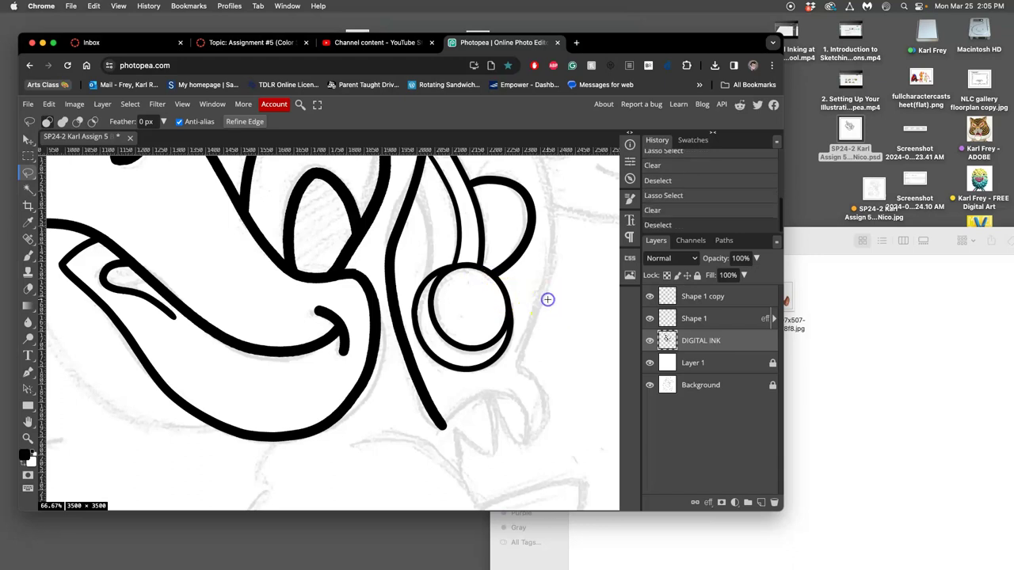
pyautogui.click(544, 297)
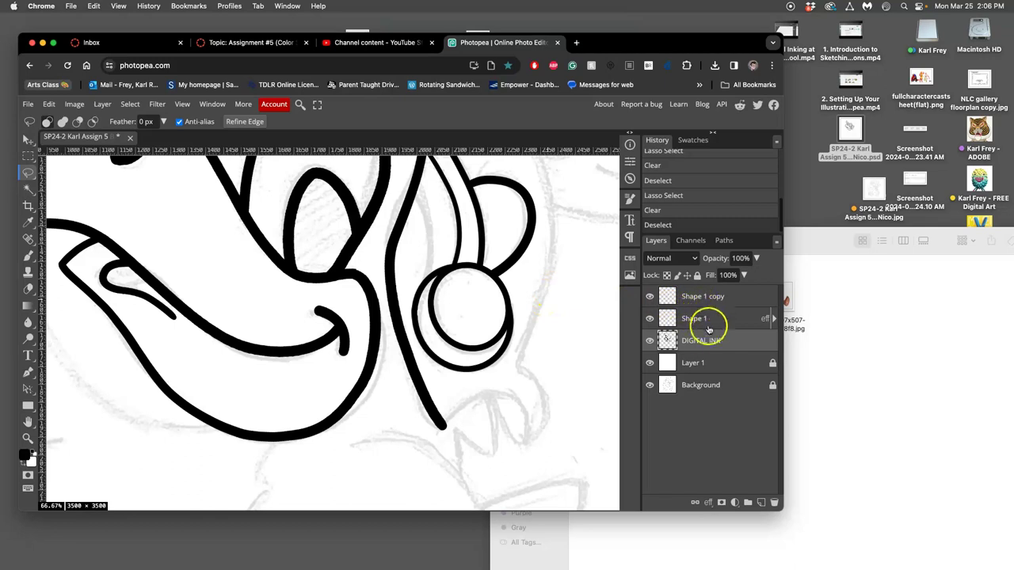
# Place DIGITAL INK above both shape layers, then rasterize Shape 1's layer style and set its blending to Multiply.
pyautogui.moveTo(716, 342); pyautogui.dragTo(717, 297)
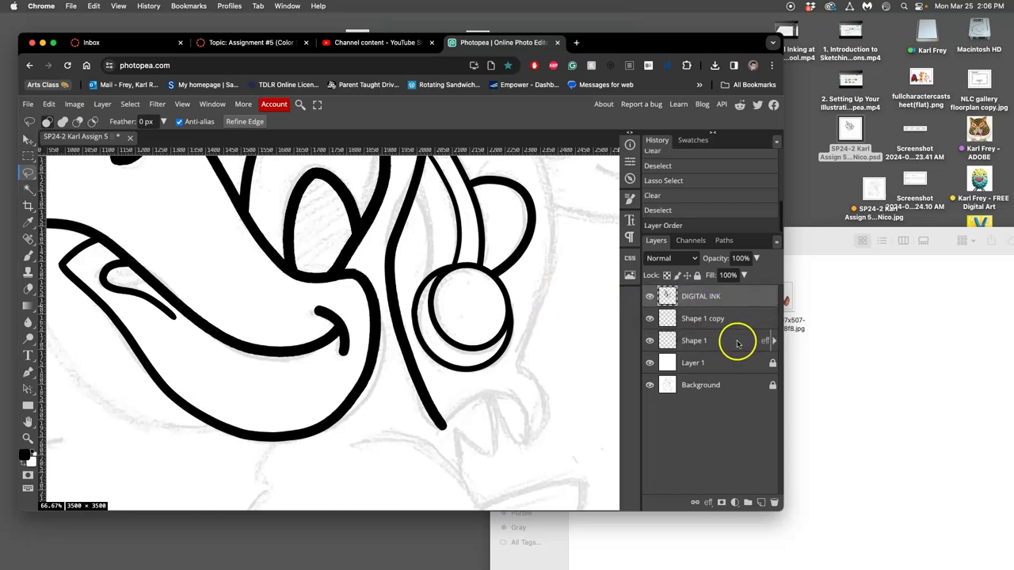
pyautogui.rightClick(733, 341)
pyautogui.click(713, 362)
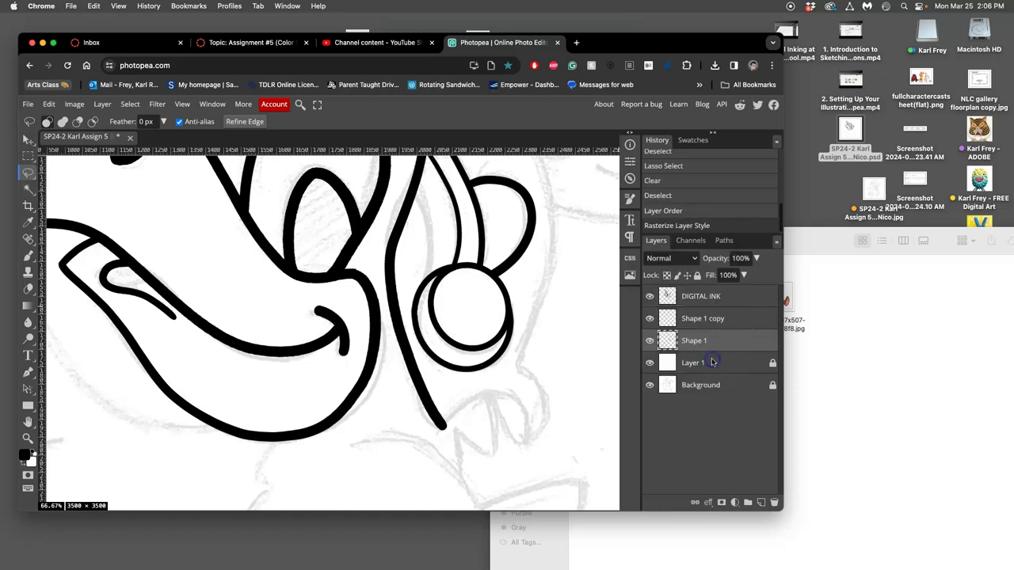
pyautogui.click(671, 258)
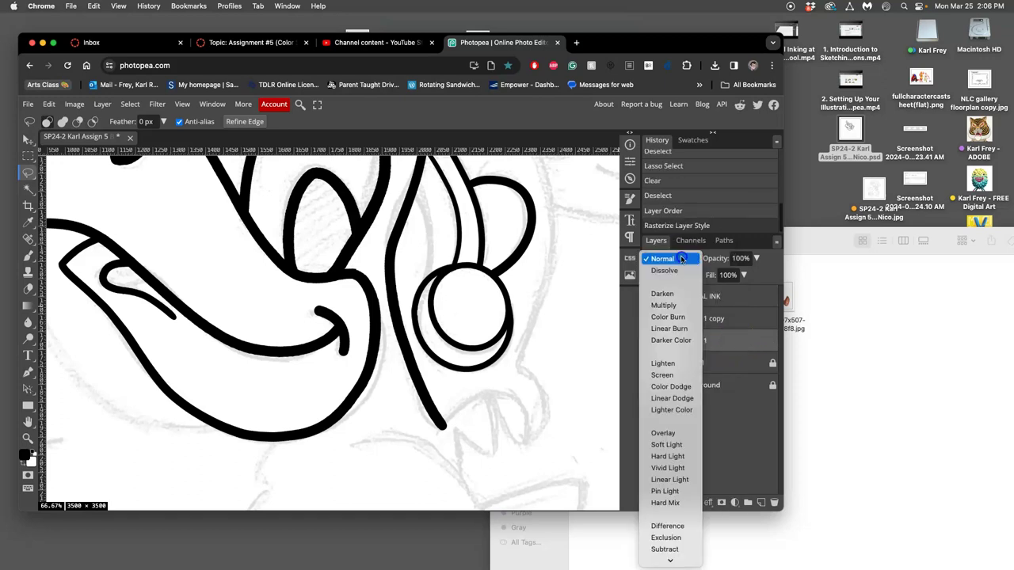
pyautogui.click(680, 306)
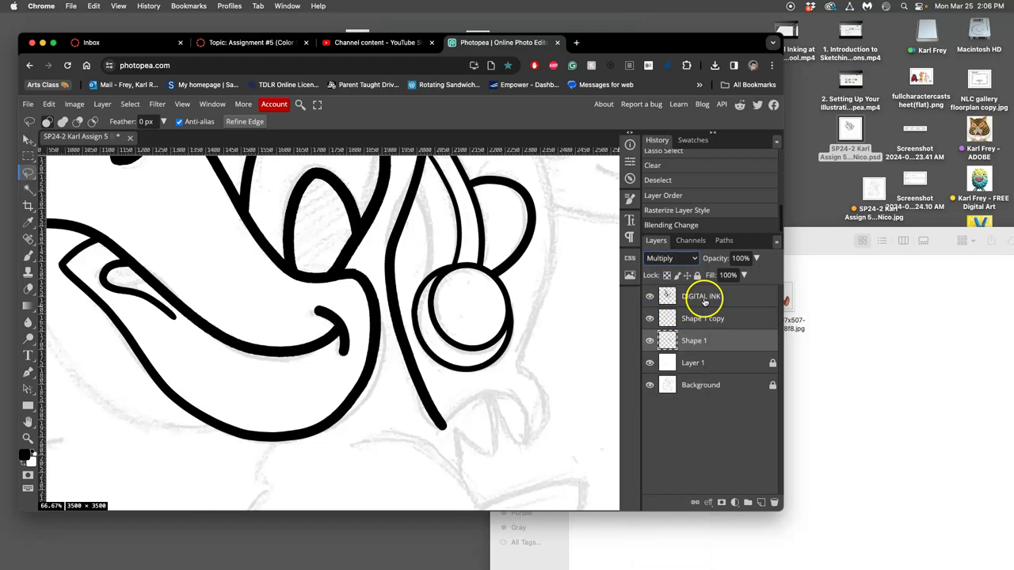
# Merge DIGITAL INK, Shape 1 copy and Shape 1 into one layer and check the merged ink by toggling its visibility.
pyautogui.keyDown('shift'); pyautogui.click(705, 299); pyautogui.keyUp('shift')
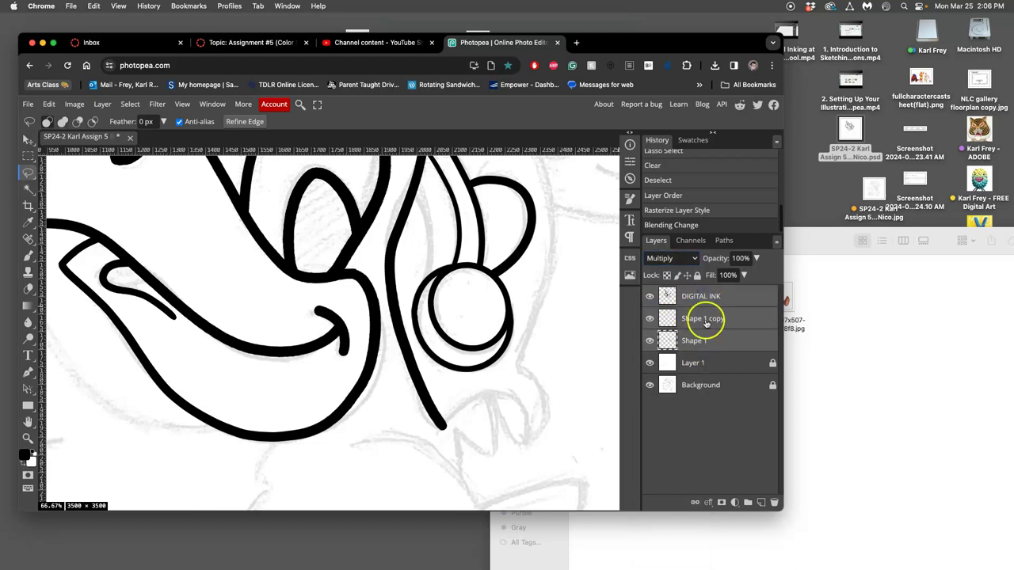
pyautogui.click(103, 104)
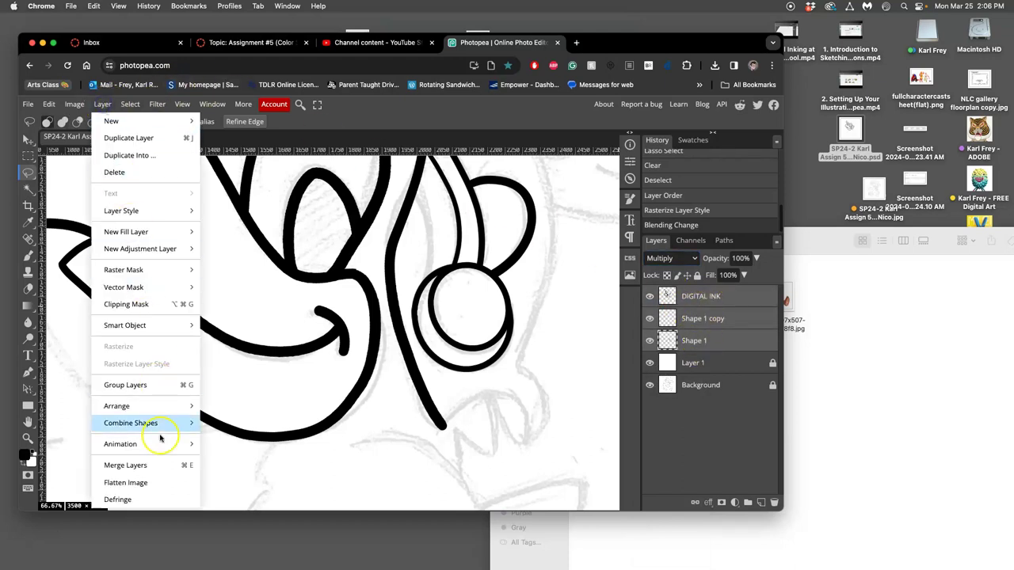
pyautogui.click(151, 465)
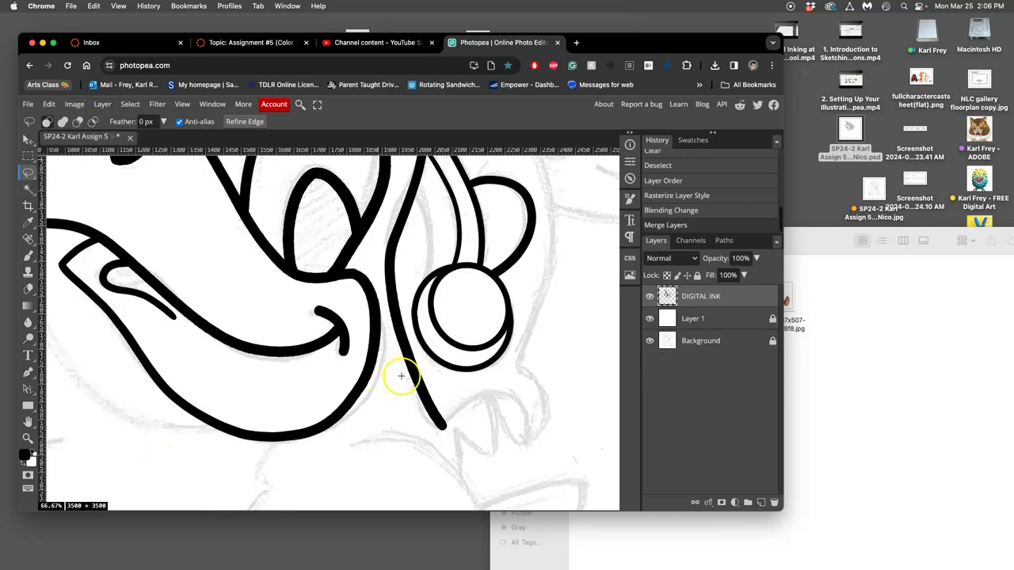
pyautogui.click(650, 296)
pyautogui.click(649, 297)
pyautogui.click(649, 296)
pyautogui.click(650, 297)
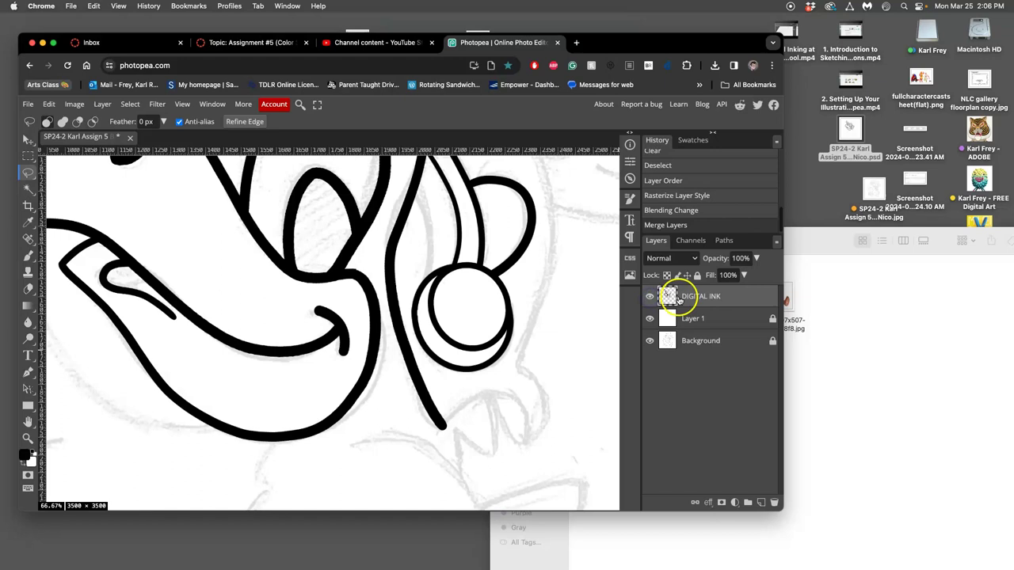
# Save the changes to the Assign 5 PSD file.
pyautogui.scroll(-5, 553, 342)
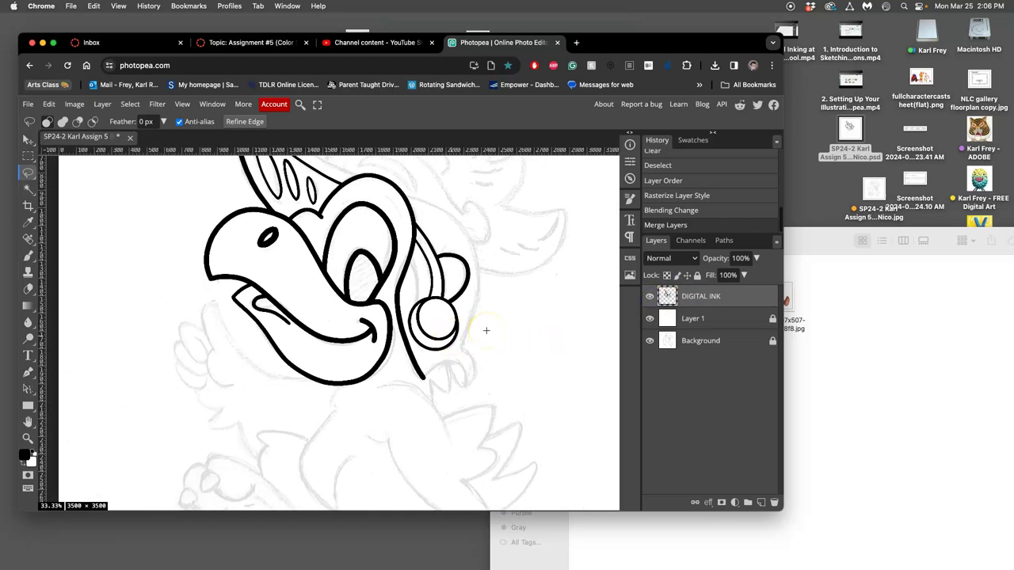
pyautogui.hotkey('ctrl', 's')
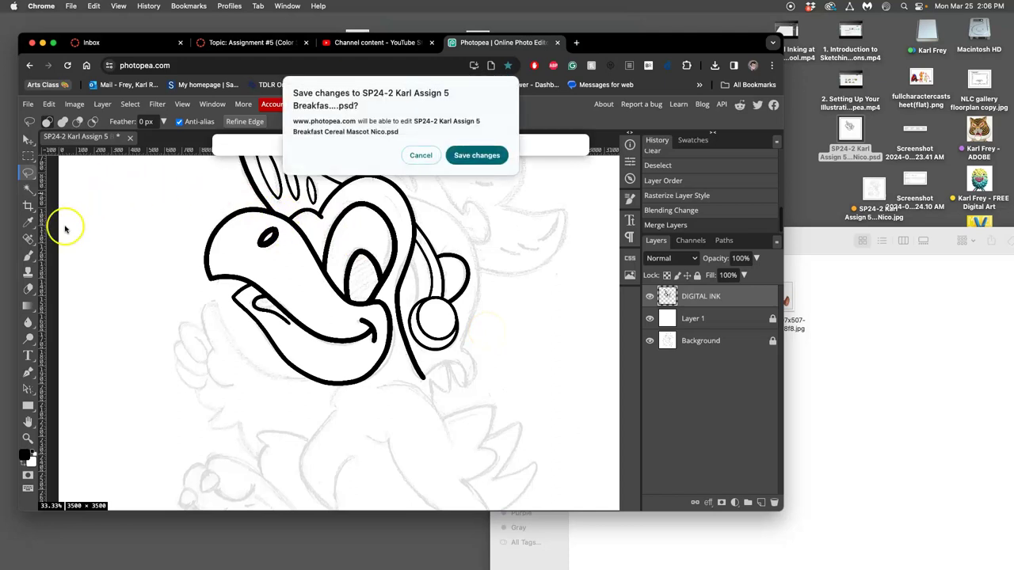
pyautogui.click(477, 155)
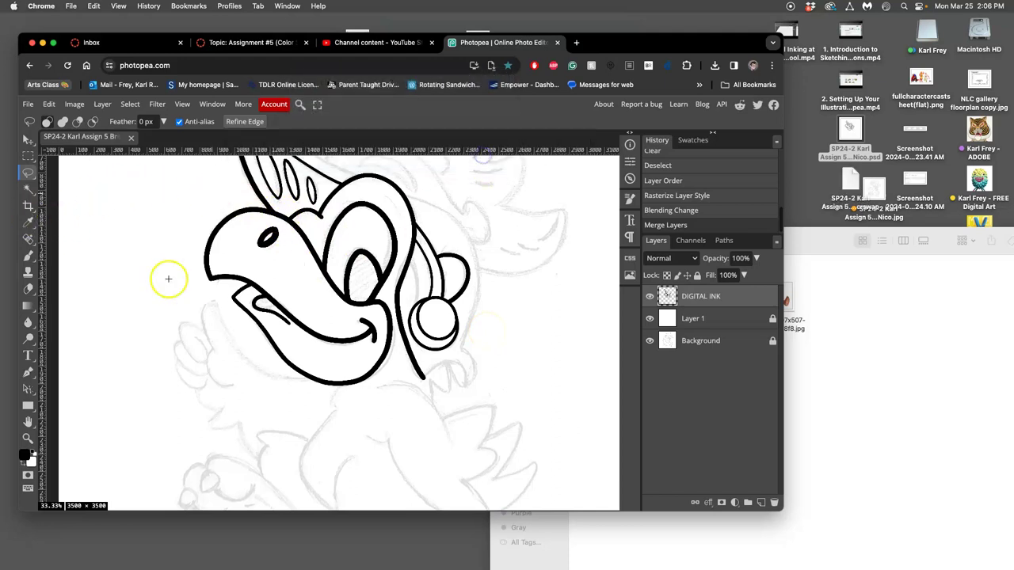
# Try inking the curved line from the face edge to the circles with a 27 px brush, and undo the stroke.
pyautogui.click(29, 252)
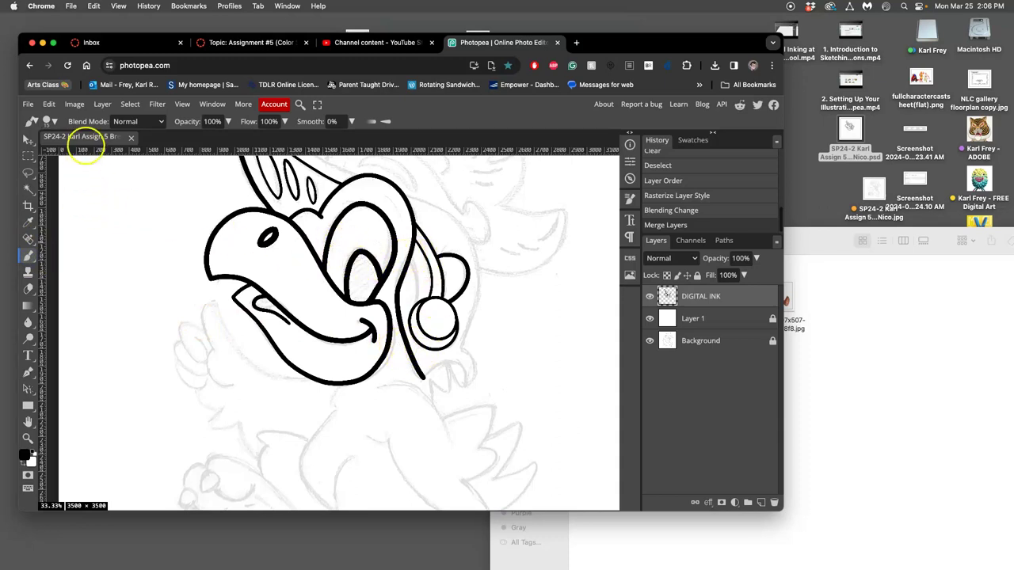
pyautogui.click(54, 121)
pyautogui.moveTo(117, 151); pyautogui.dragTo(121, 152)
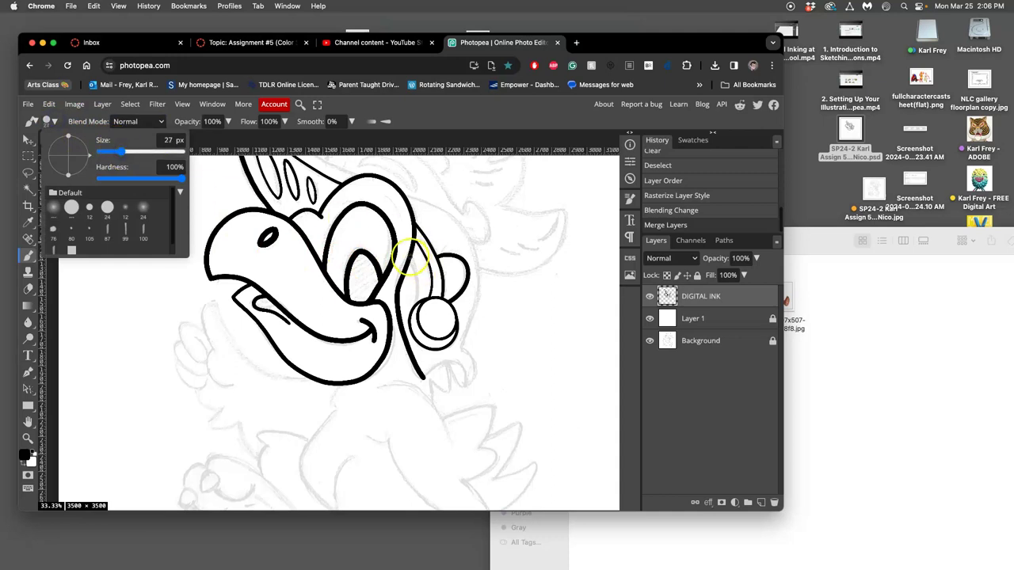
pyautogui.click(409, 257)
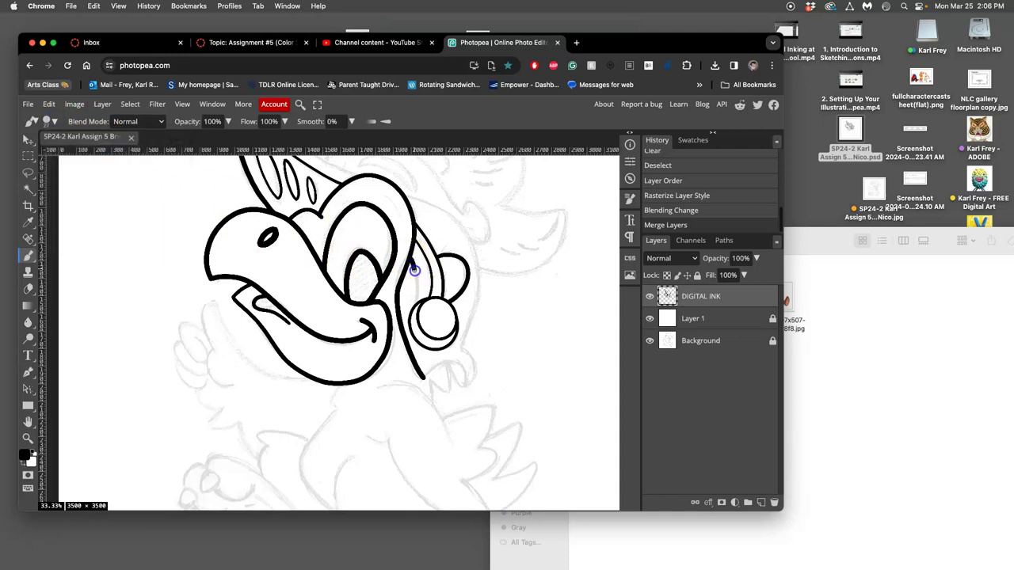
pyautogui.moveTo(412, 307); pyautogui.dragTo(413, 311)
pyautogui.press('z')
pyautogui.press('super+z')
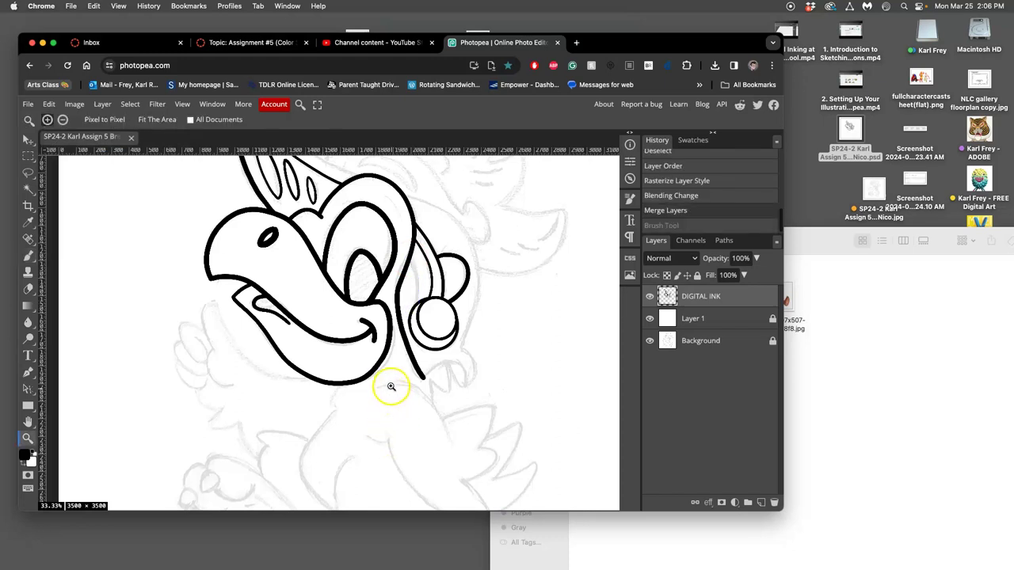
# Try the curved line above the circles again with the same brush at closer view, and undo it.
pyautogui.click(414, 256)
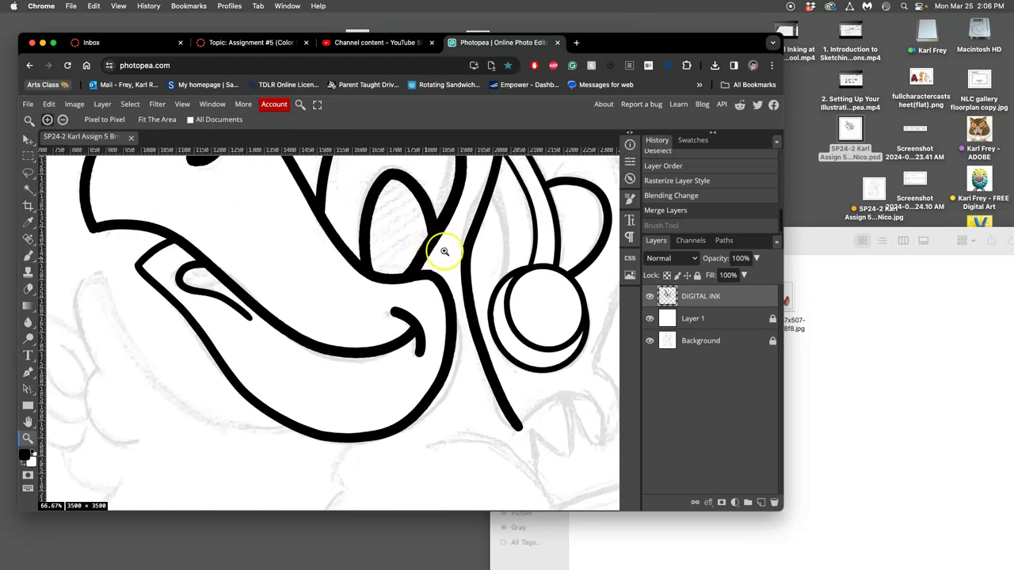
pyautogui.hscroll(3, 444, 251)
pyautogui.scroll(2, 444, 251)
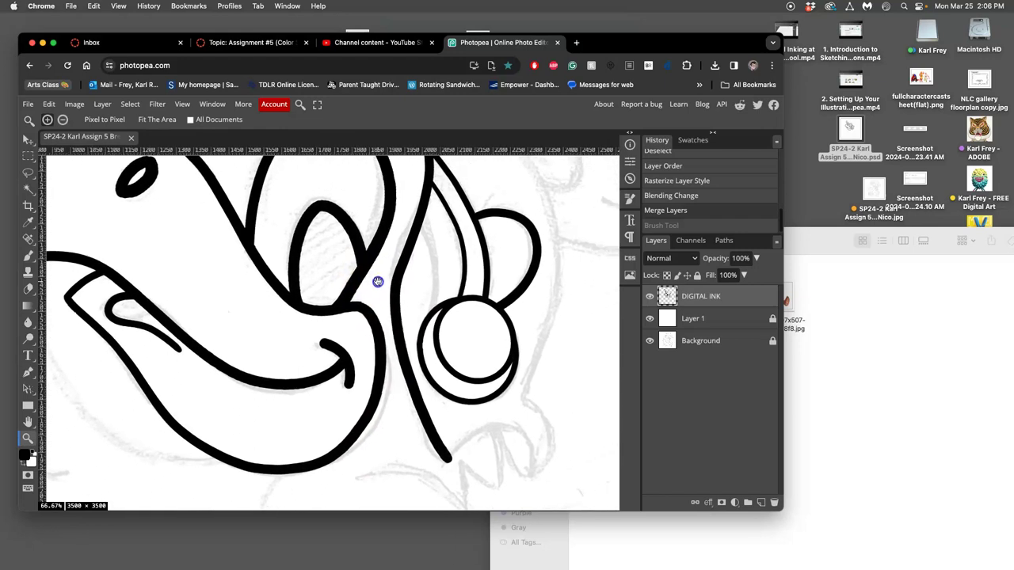
pyautogui.click(27, 258)
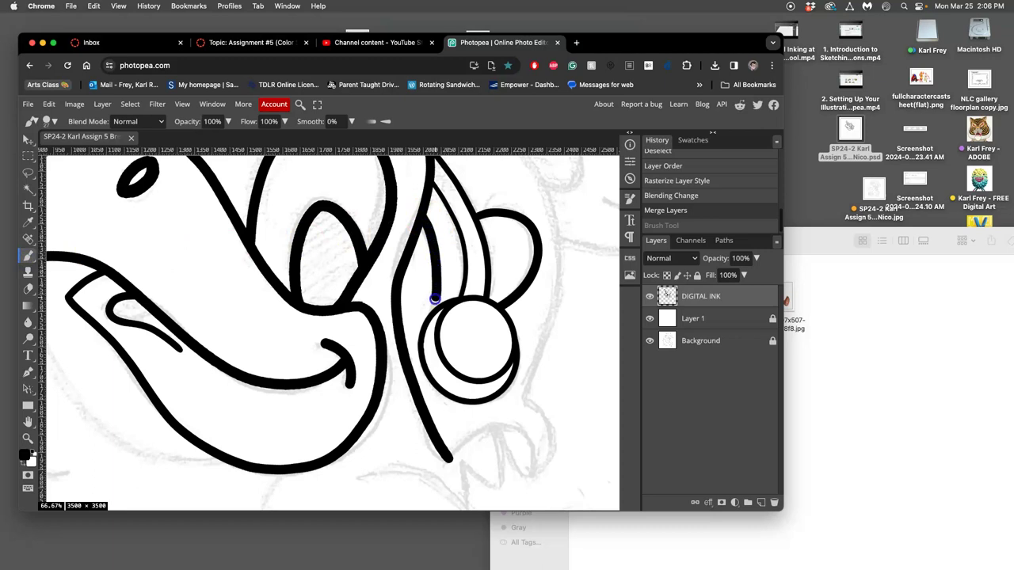
pyautogui.moveTo(431, 317); pyautogui.dragTo(429, 307)
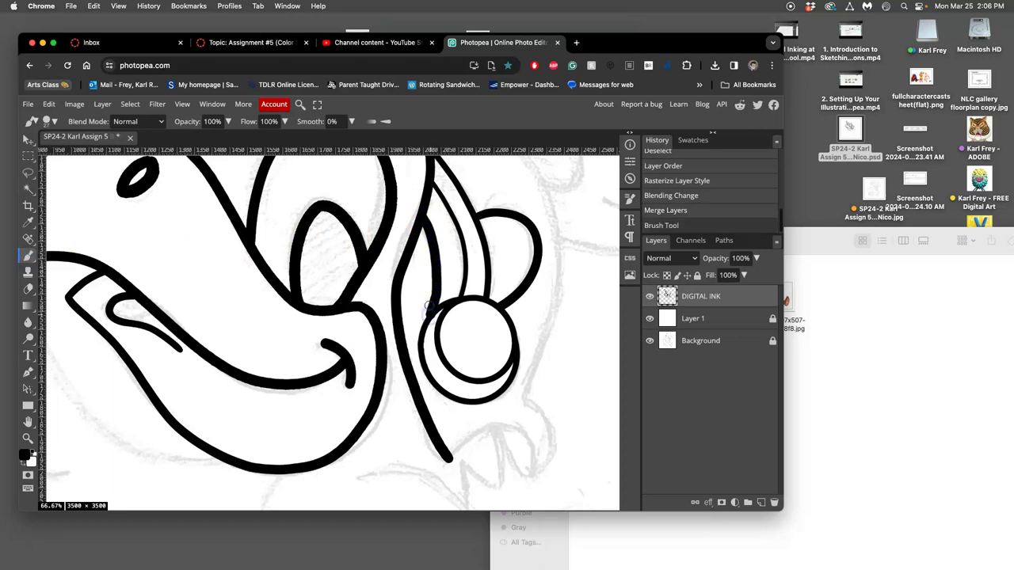
pyautogui.hotkey('ctrl', 'z')
# Set the brush smoothing to 72% with tapered stroke ends, test it on the curved line and undo the stroke.
pyautogui.click(351, 121)
pyautogui.moveTo(317, 142); pyautogui.dragTo(339, 140)
pyautogui.click(386, 121)
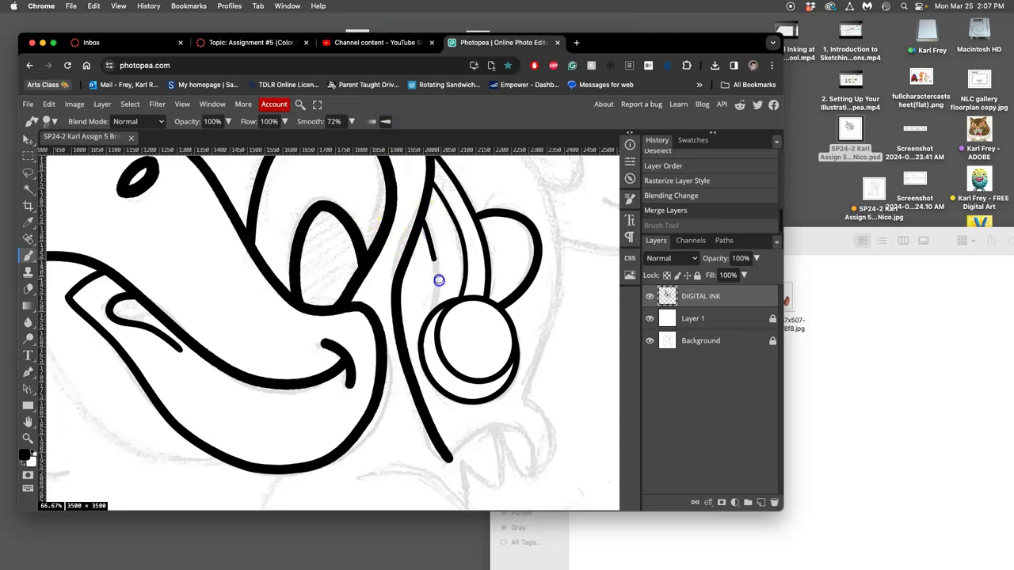
pyautogui.moveTo(438, 308); pyautogui.dragTo(437, 321)
pyautogui.hotkey('ctrl', 'z')
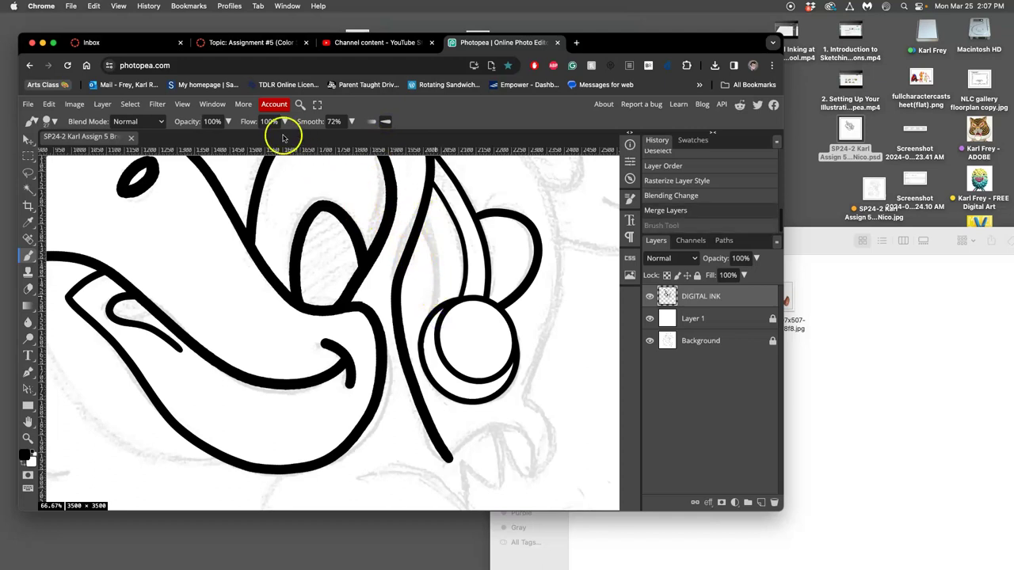
# Set the brush size to 39 px and ink the curved line from the face edge down to the larger circle.
pyautogui.click(47, 121)
pyautogui.moveTo(119, 150); pyautogui.dragTo(127, 153)
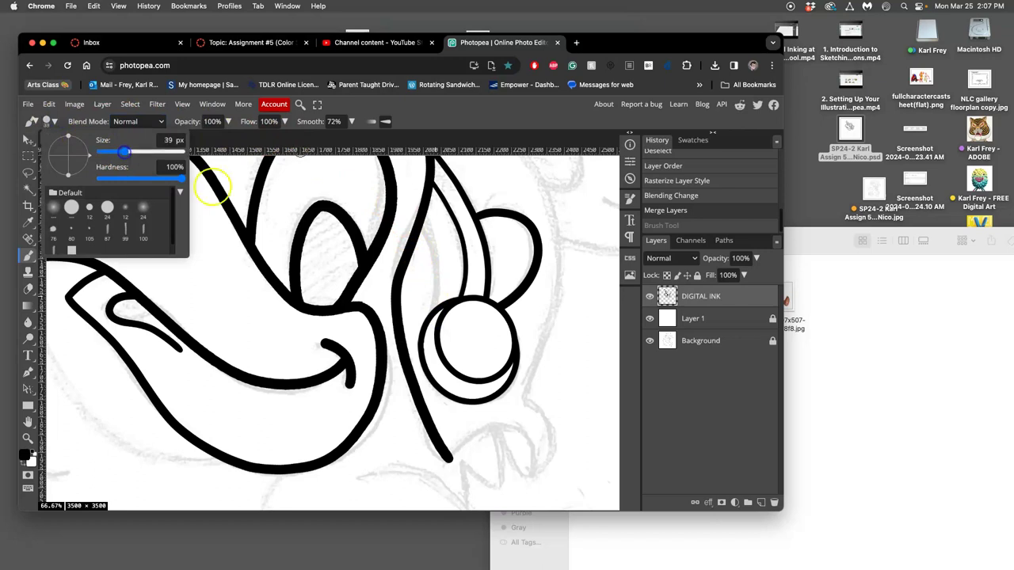
pyautogui.click(422, 215)
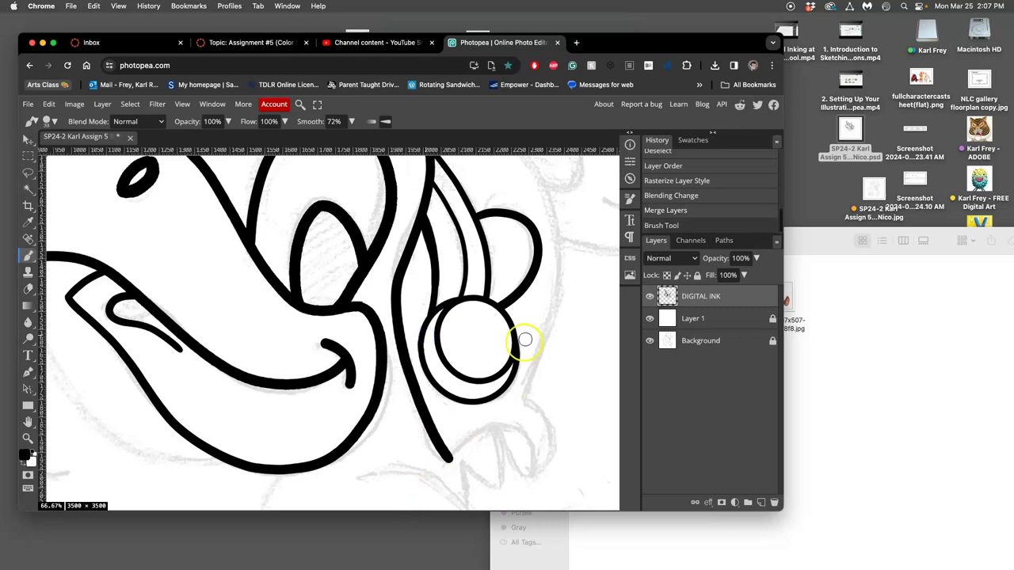
# Ink the thick outer upper edge of the brim with the three ovals, and save the file.
pyautogui.moveTo(549, 335)
pyautogui.mouseDown()
pyautogui.moveTo(495, 349)
pyautogui.moveTo(470, 394)
pyautogui.mouseUp()
pyautogui.moveTo(472, 285); pyautogui.dragTo(525, 407)
pyautogui.moveTo(447, 315); pyautogui.dragTo(505, 398)
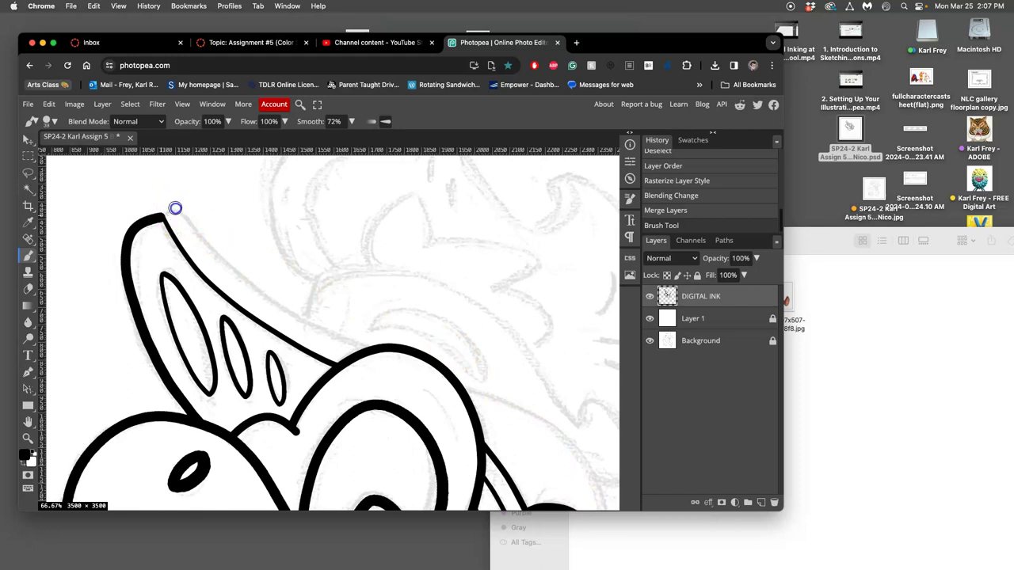
pyautogui.moveTo(203, 225)
pyautogui.mouseDown()
pyautogui.moveTo(258, 293)
pyautogui.moveTo(394, 356)
pyautogui.mouseUp()
pyautogui.moveTo(521, 403); pyautogui.dragTo(451, 354)
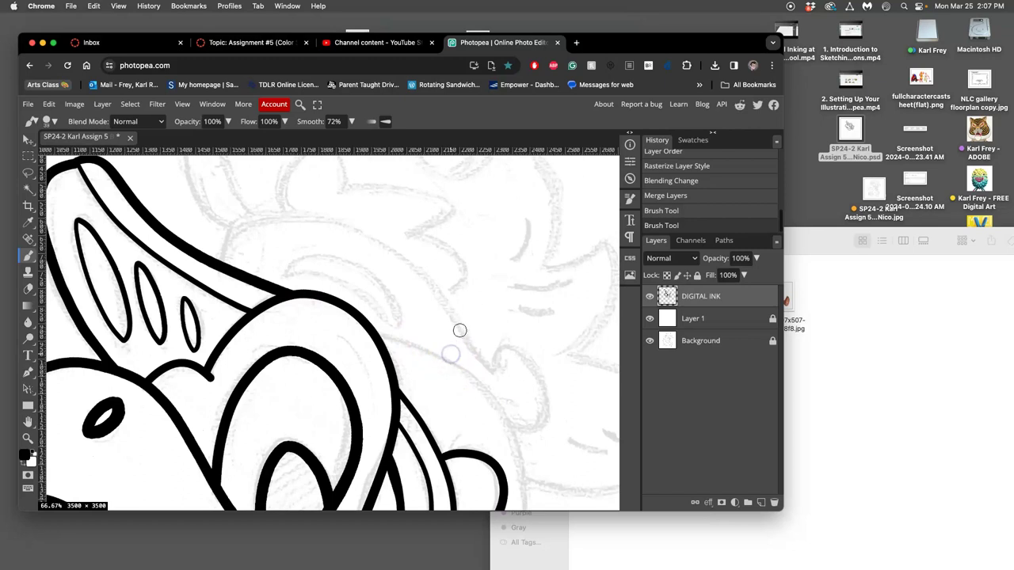
pyautogui.press('super+s')
# Ink the back outline of the head around the circles and the curled lower edge beneath them, joining the two.
pyautogui.press('super+minus')
pyautogui.press('super+minus')
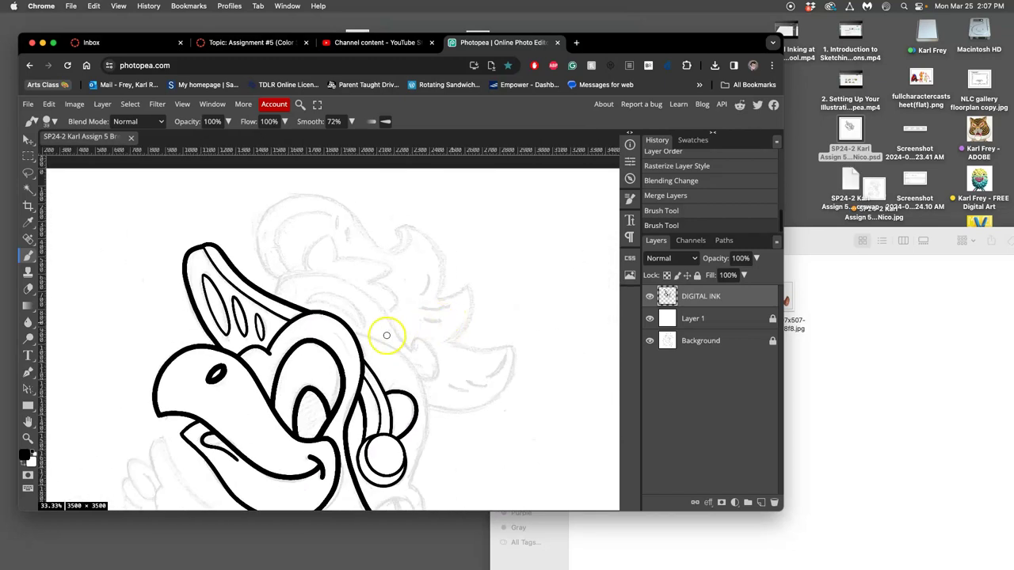
pyautogui.scroll(1, 359, 331)
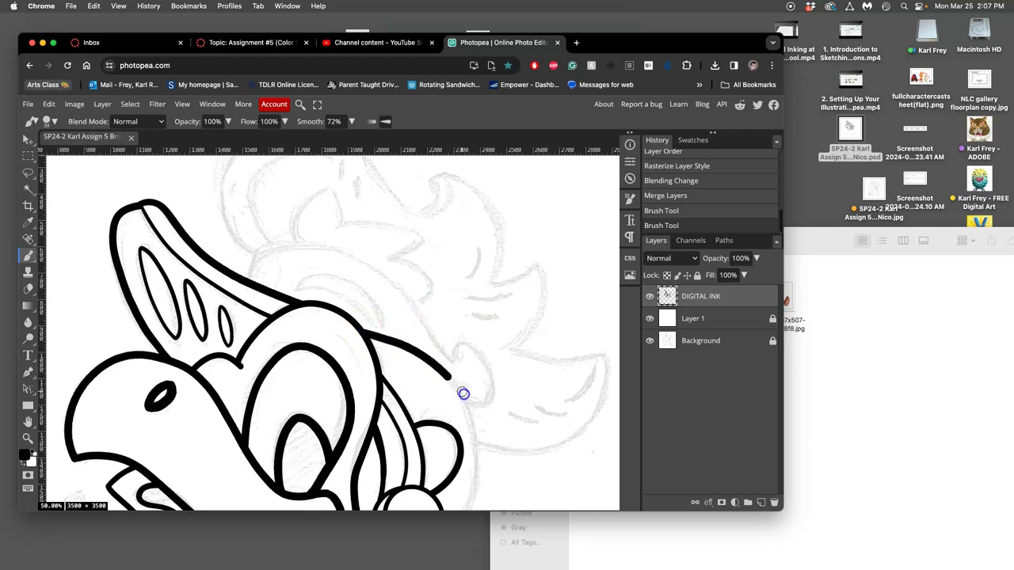
pyautogui.moveTo(469, 525); pyautogui.dragTo(474, 510)
pyautogui.moveTo(475, 420); pyautogui.dragTo(461, 248)
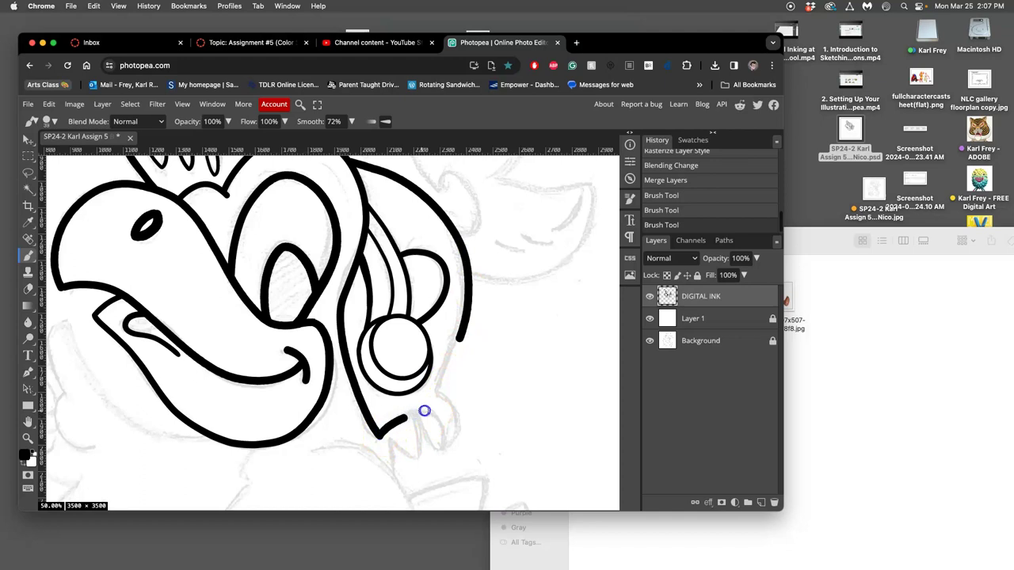
pyautogui.moveTo(452, 447); pyautogui.dragTo(450, 450)
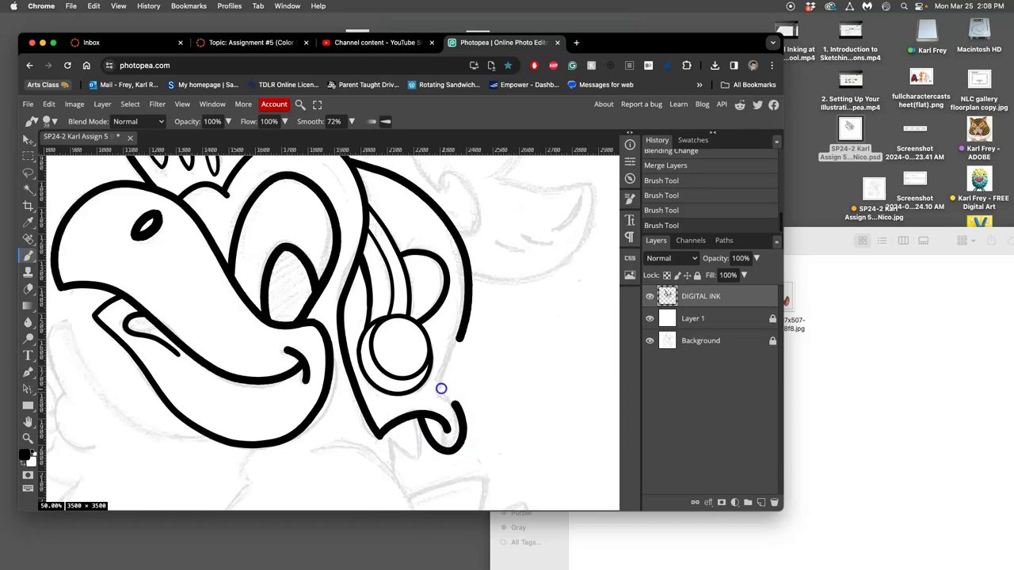
pyautogui.moveTo(460, 341)
pyautogui.mouseDown()
pyautogui.moveTo(446, 351)
pyautogui.moveTo(440, 388)
pyautogui.mouseUp()
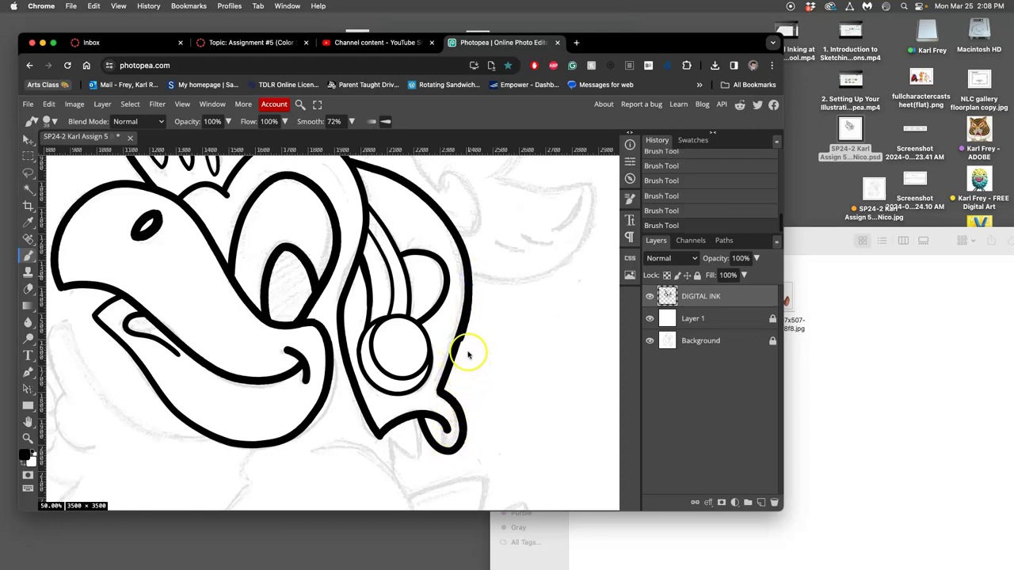
# Trim the bump where the two strokes overlap on the back outline using a lasso selection, and deselect.
pyautogui.press('super+plus')
pyautogui.press('super+plus')
pyautogui.hscroll(5, 388, 278)
pyautogui.scroll(-2, 389, 277)
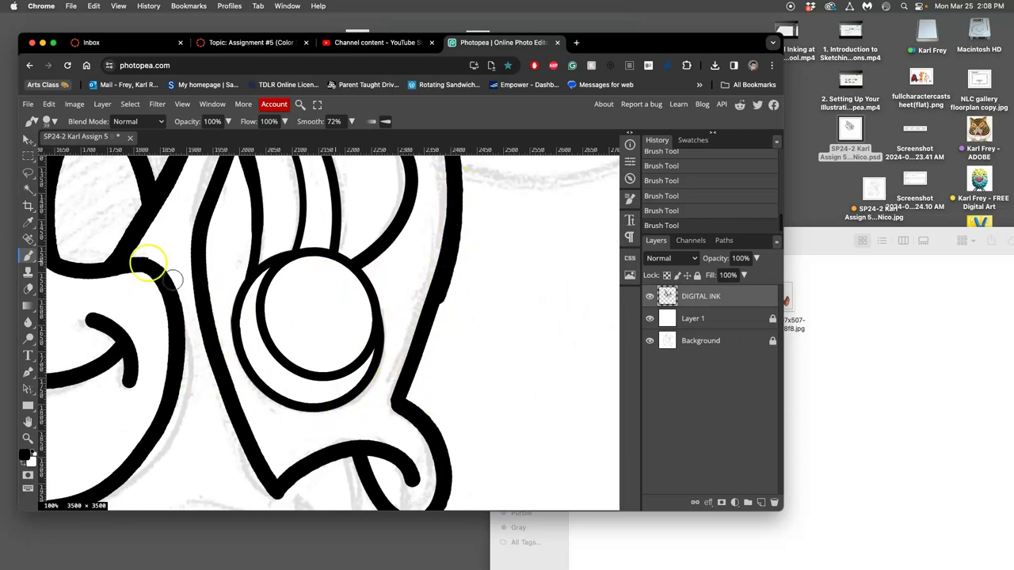
pyautogui.click(28, 171)
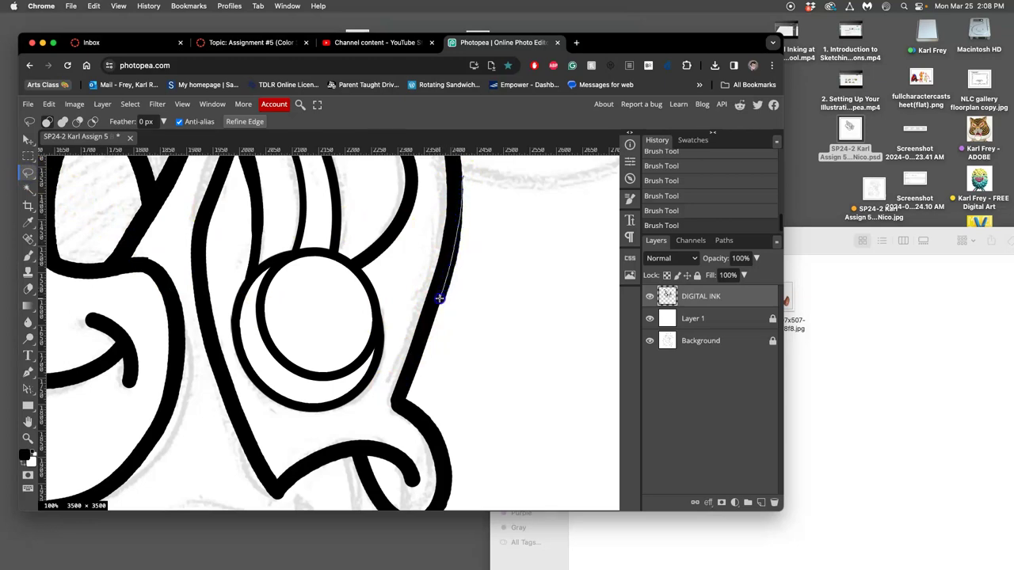
pyautogui.moveTo(431, 338)
pyautogui.mouseDown()
pyautogui.moveTo(480, 282)
pyautogui.moveTo(493, 192)
pyautogui.mouseUp()
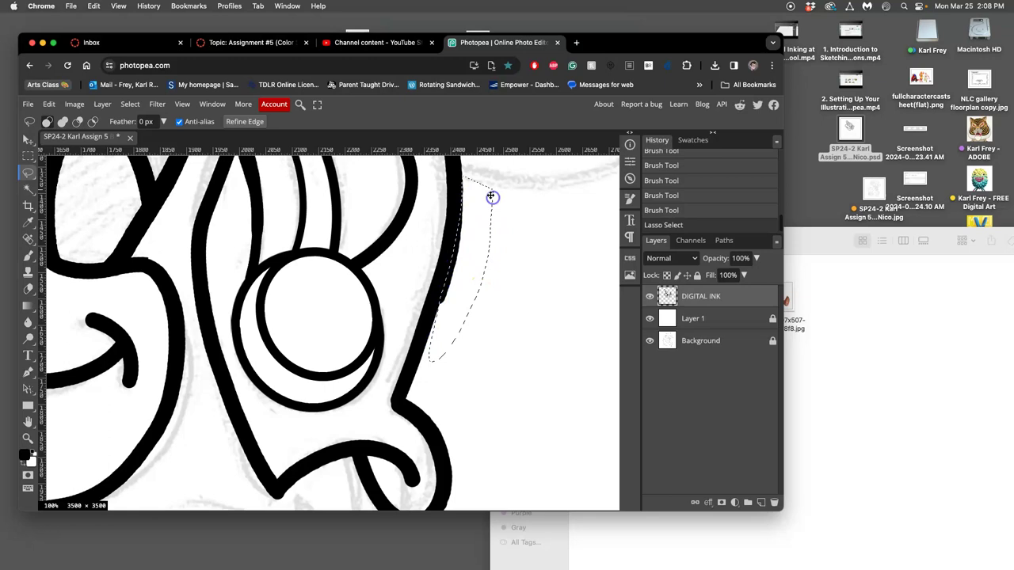
pyautogui.click(468, 257)
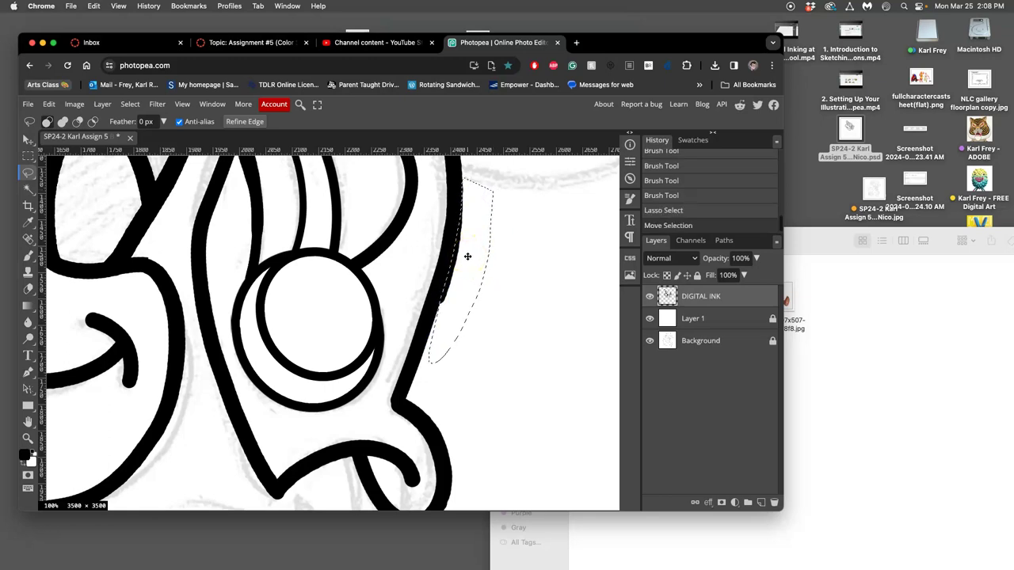
pyautogui.press('Delete')
pyautogui.press('super+d')
# Ink the curved neck and back line behind the beak and the jagged feather tips beneath the curled flap.
pyautogui.press('super+minus')
pyautogui.press('super+minus')
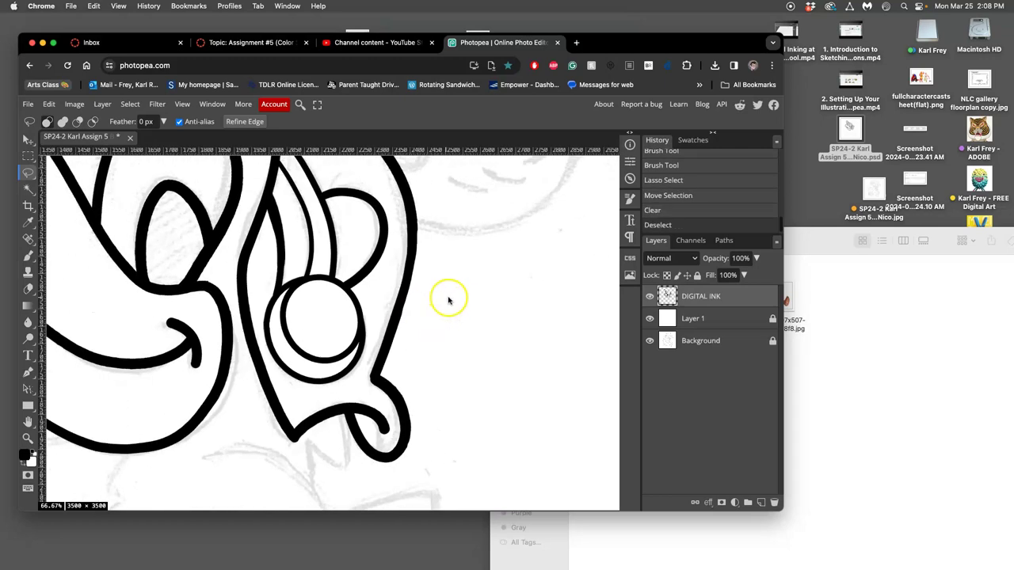
pyautogui.moveTo(431, 312); pyautogui.dragTo(433, 314)
pyautogui.scroll(5, 433, 313)
pyautogui.hscroll(-3, 433, 314)
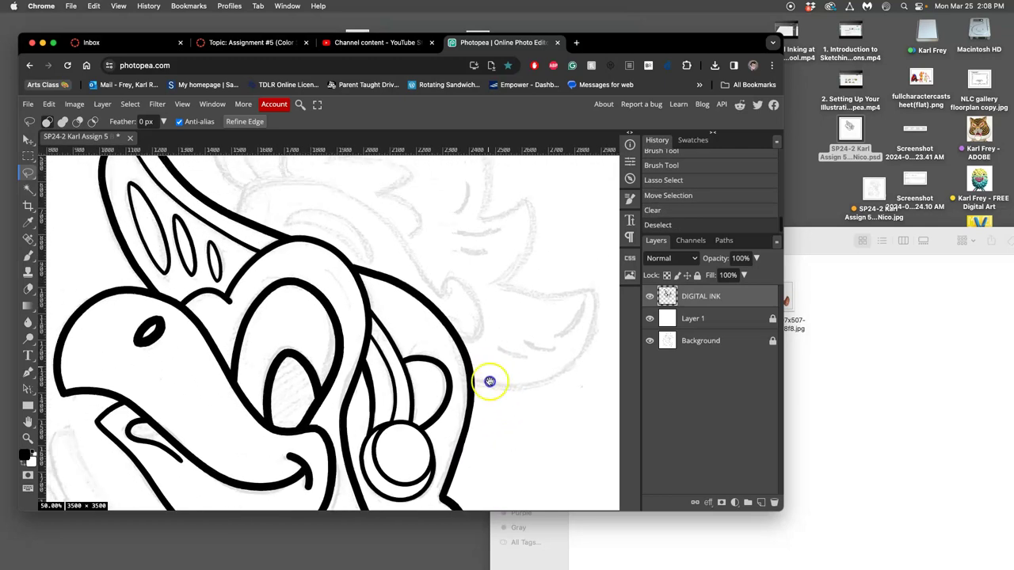
pyautogui.scroll(-2, 480, 335)
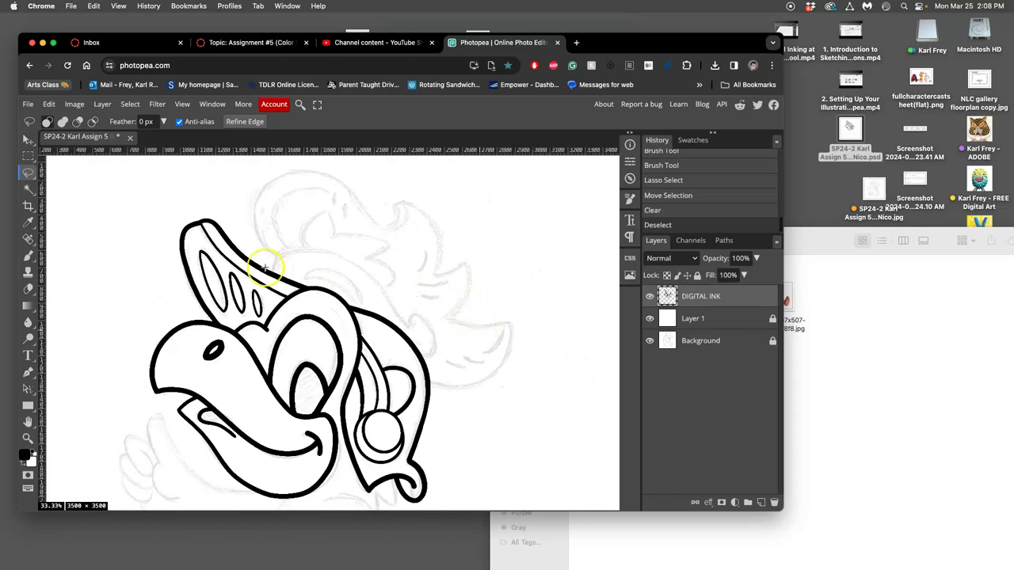
pyautogui.scroll(-3, 347, 269)
pyautogui.hscroll(1, 347, 269)
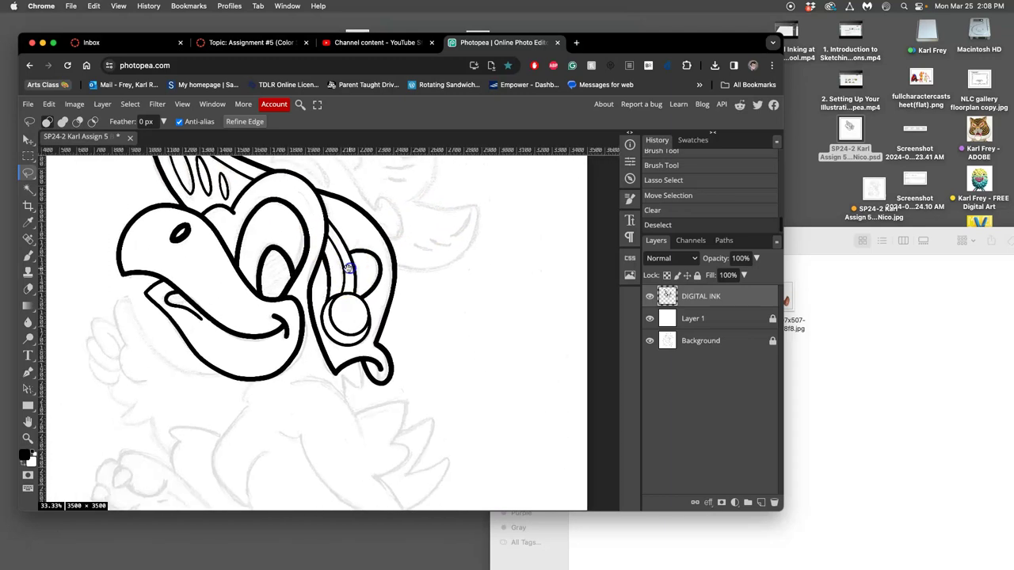
pyautogui.click(28, 254)
pyautogui.moveTo(317, 356); pyautogui.dragTo(336, 372)
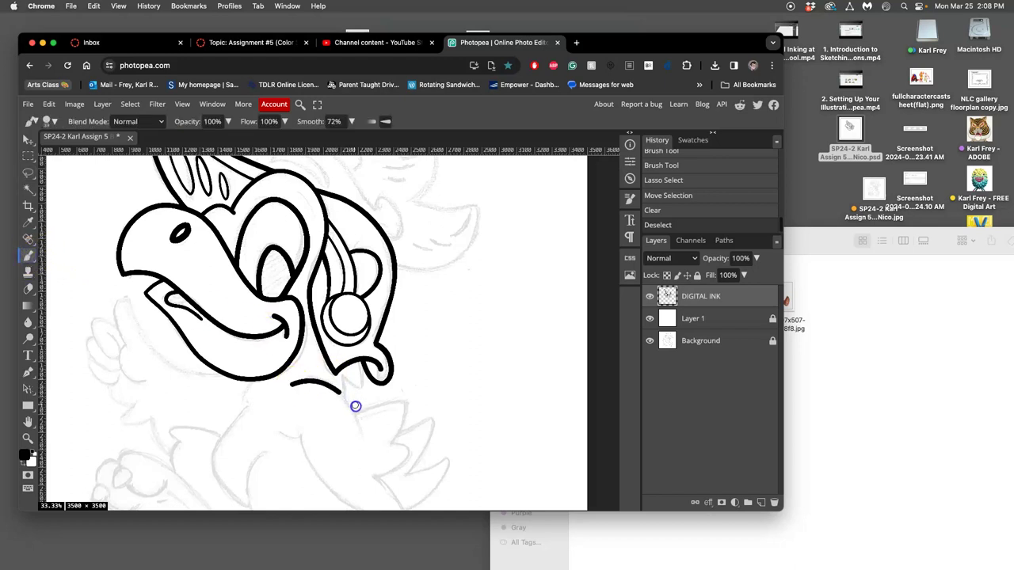
pyautogui.moveTo(369, 459); pyautogui.dragTo(369, 461)
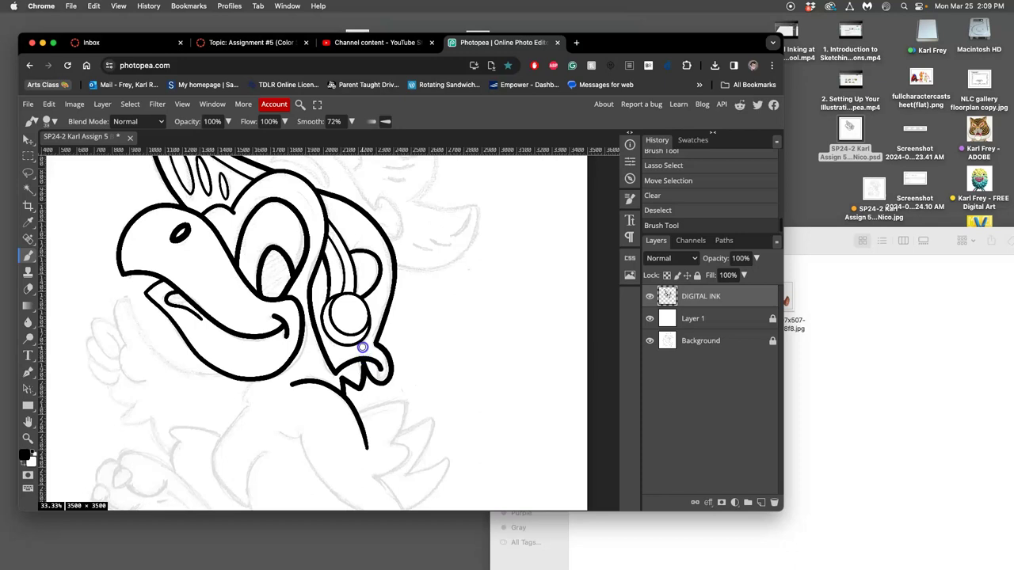
pyautogui.click(361, 343)
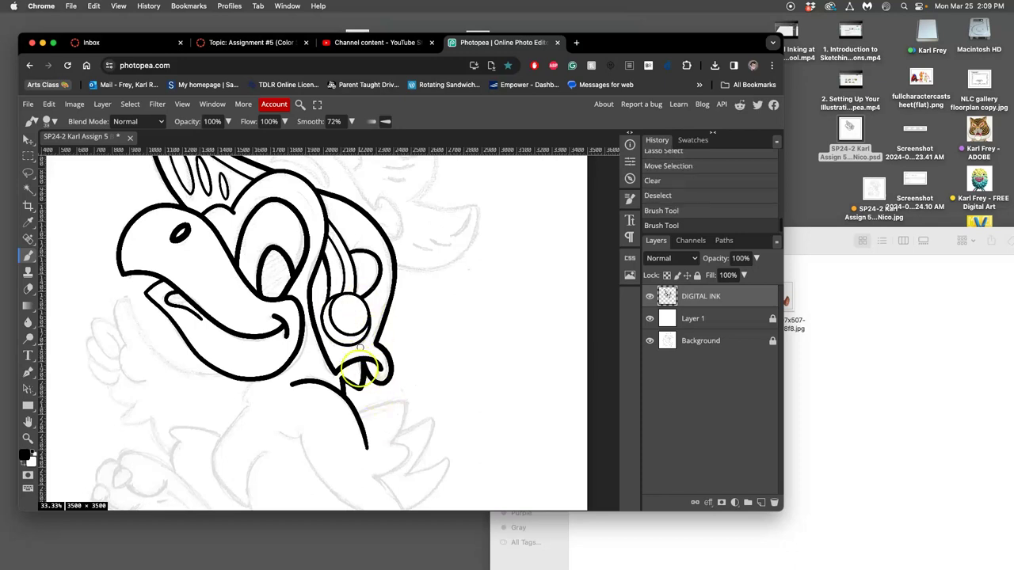
# Try a highlight stroke inside the pupil, undo it and reduce the brush size for finer lines.
pyautogui.moveTo(396, 253); pyautogui.dragTo(513, 333)
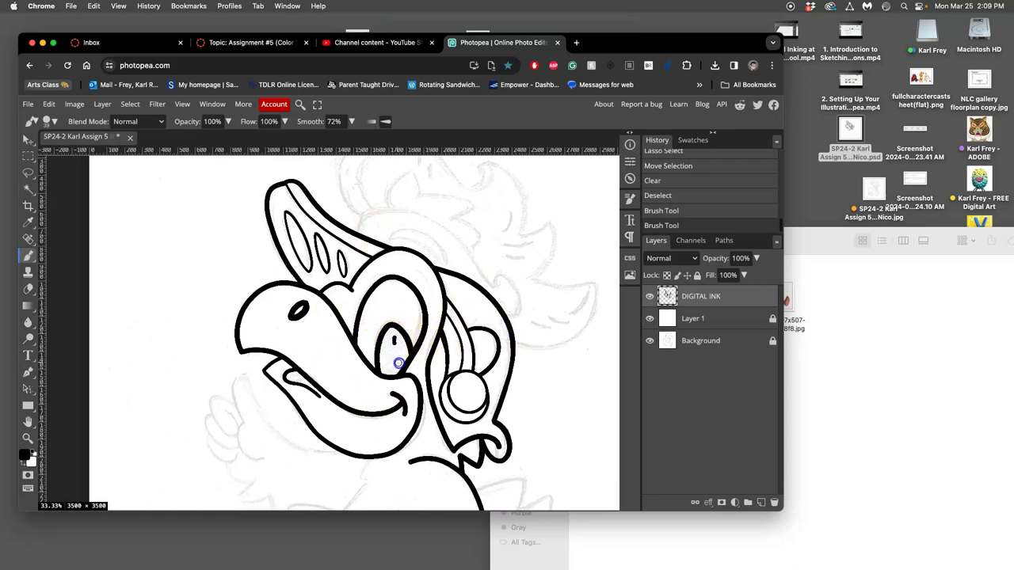
pyautogui.moveTo(402, 335); pyautogui.dragTo(405, 330)
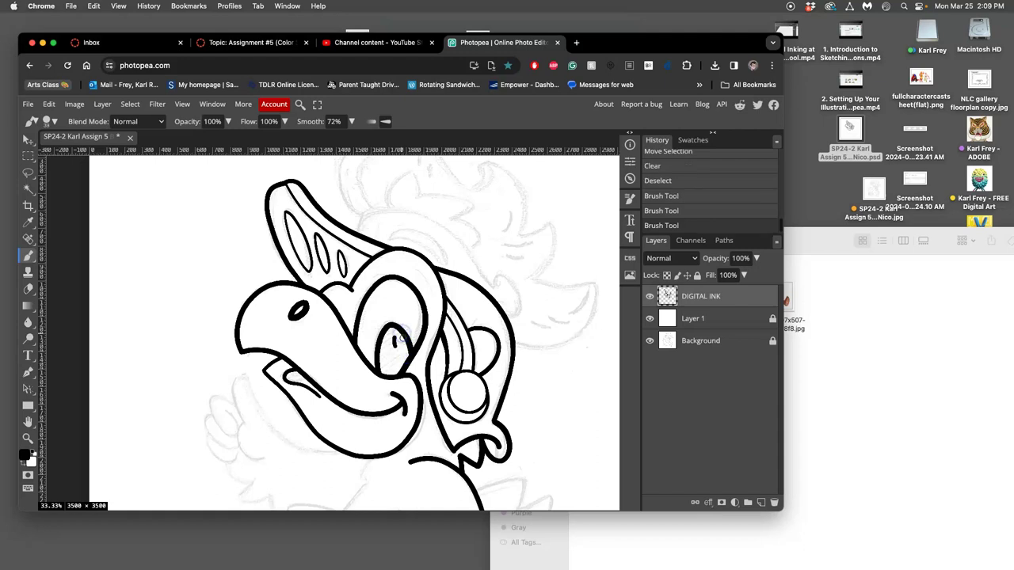
pyautogui.press('super+z')
pyautogui.click(56, 123)
pyautogui.moveTo(124, 152); pyautogui.dragTo(117, 151)
# Try inking the oval highlight inside the pupil with the thinner brush, undoing each attempt.
pyautogui.moveTo(393, 338)
pyautogui.mouseDown()
pyautogui.moveTo(409, 362)
pyautogui.moveTo(401, 328)
pyautogui.mouseUp()
pyautogui.press('super+z')
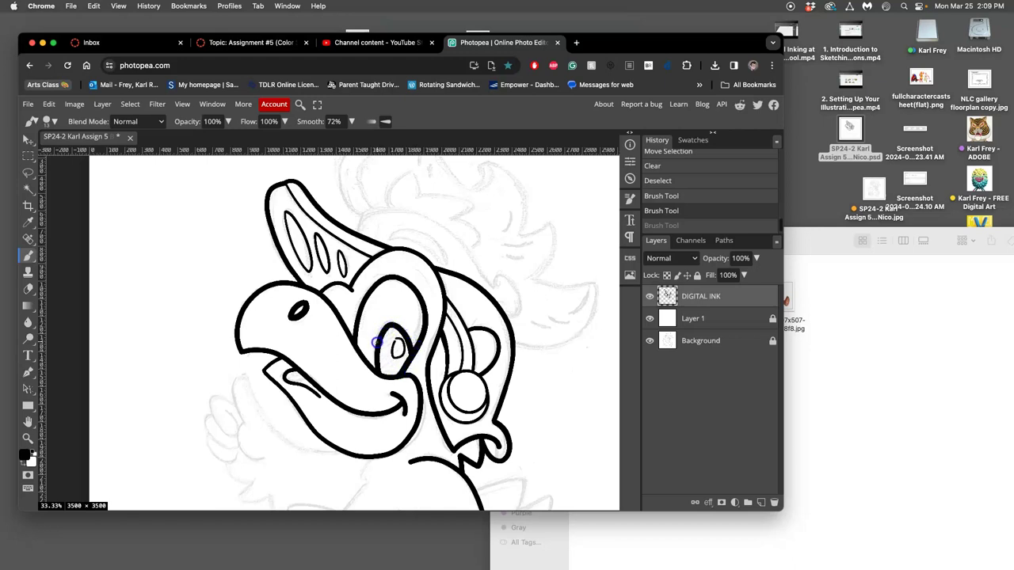
pyautogui.click(376, 343)
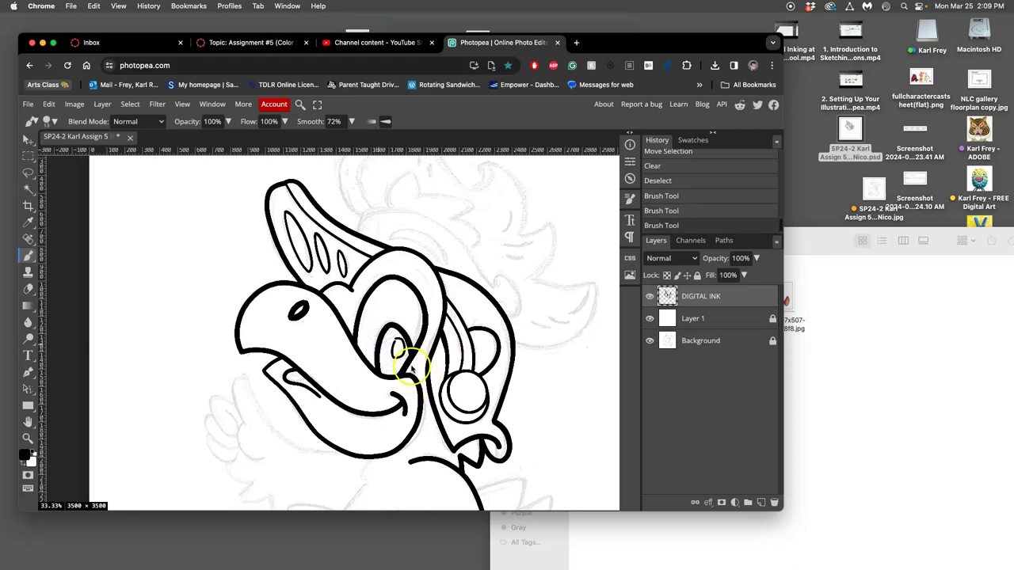
pyautogui.press('super+plus')
pyautogui.press('super+plus')
pyautogui.scroll(-2, 443, 333)
pyautogui.hscroll(3, 443, 333)
pyautogui.press('super+z')
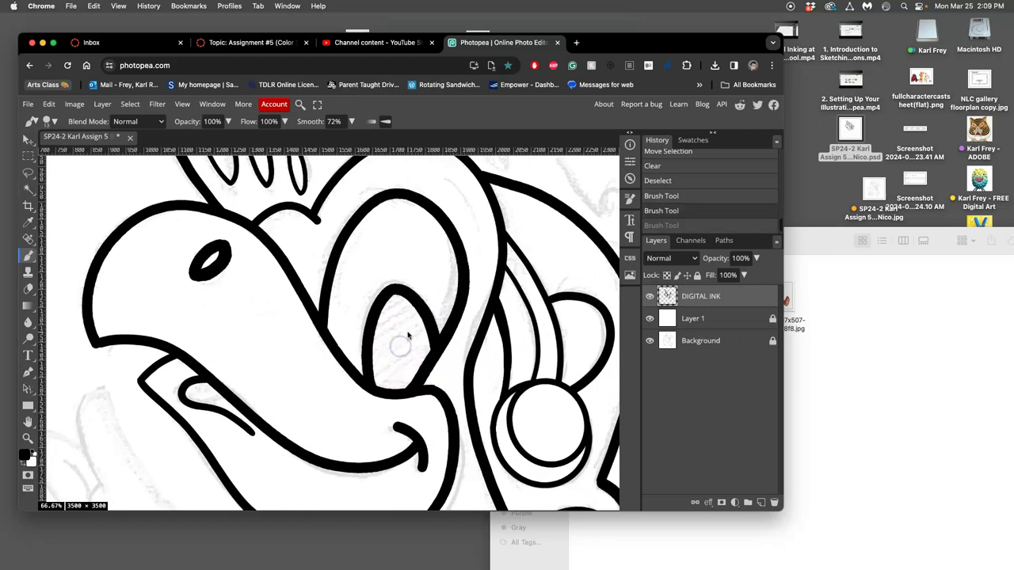
# Set the brush smoothing to 50% and ink a teardrop-shaped highlight inside the pupil.
pyautogui.click(351, 122)
pyautogui.moveTo(340, 138); pyautogui.dragTo(325, 138)
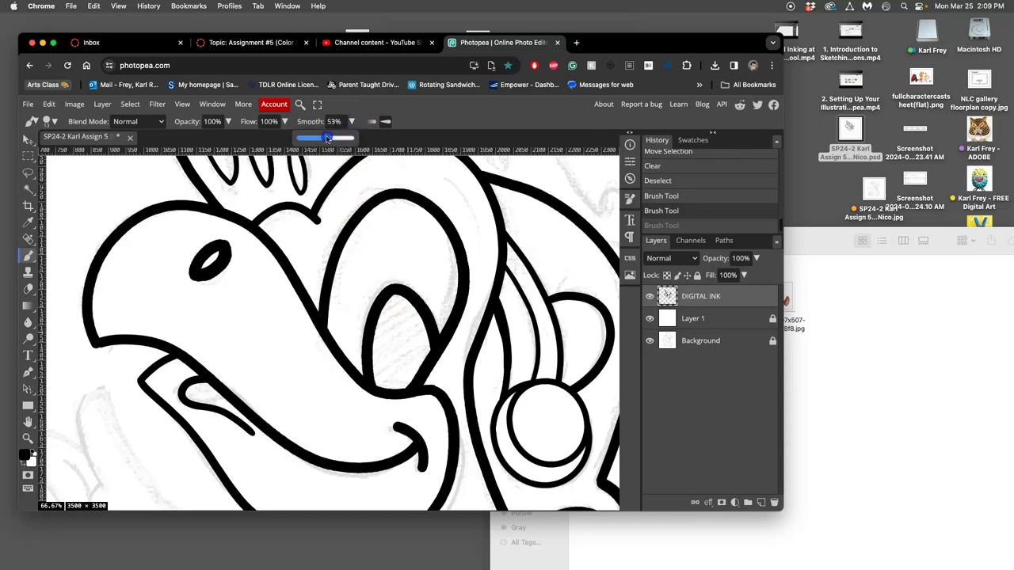
pyautogui.click(400, 315)
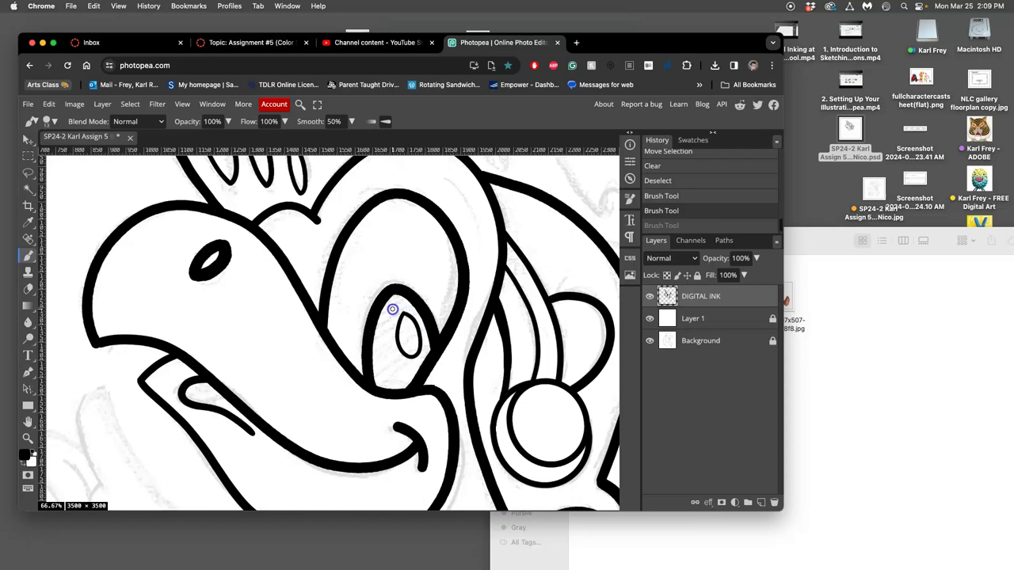
pyautogui.moveTo(393, 310); pyautogui.dragTo(394, 311)
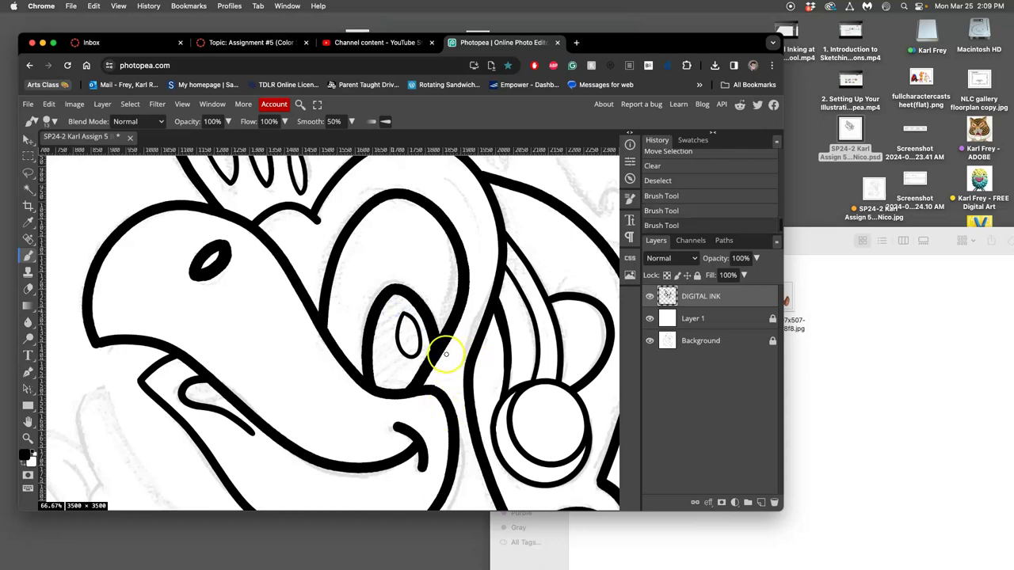
# Try inking the small crescent shape above the eye with the thin brush, and undo it.
pyautogui.press('super+minus')
pyautogui.press('super+minus')
pyautogui.press('super+minus')
pyautogui.press('super+minus')
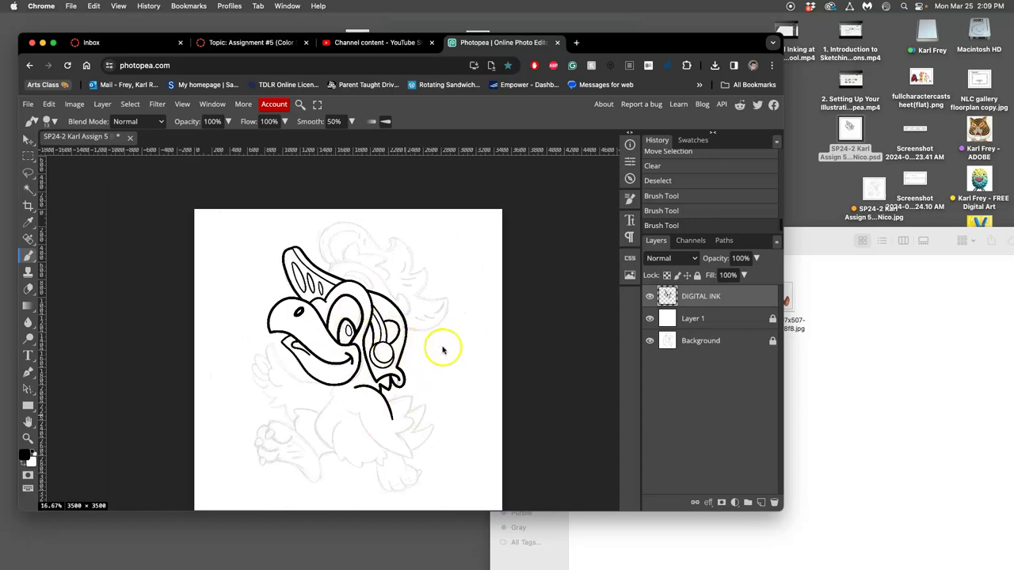
pyautogui.press('super+plus')
pyautogui.scroll(3, 459, 317)
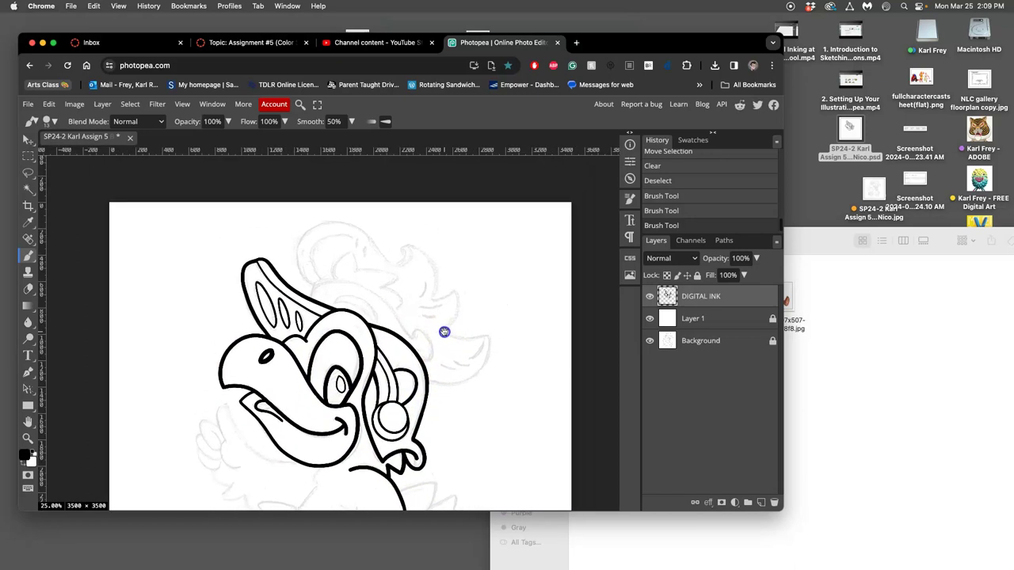
pyautogui.scroll(-2, 404, 356)
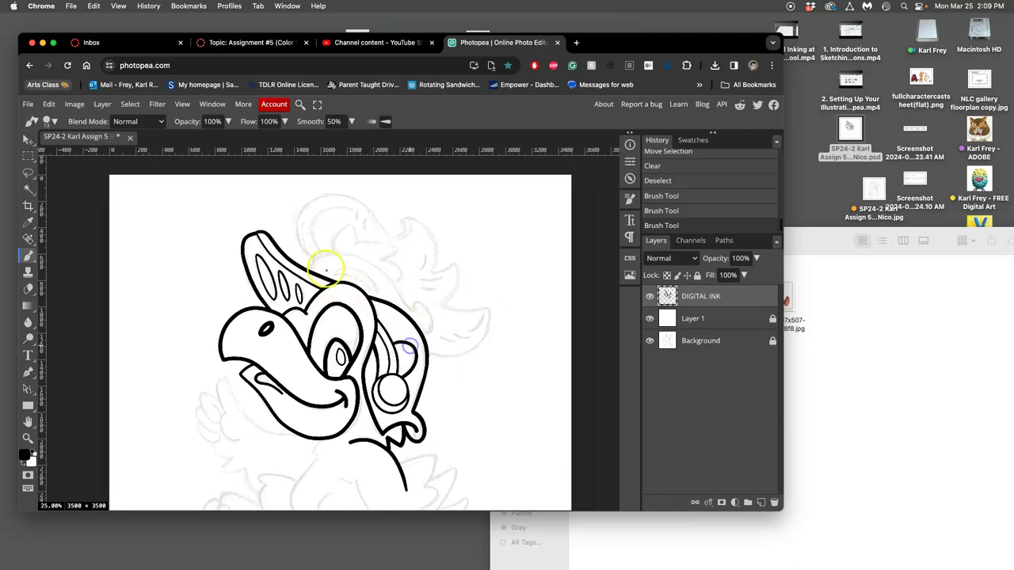
pyautogui.scroll(-5, 437, 351)
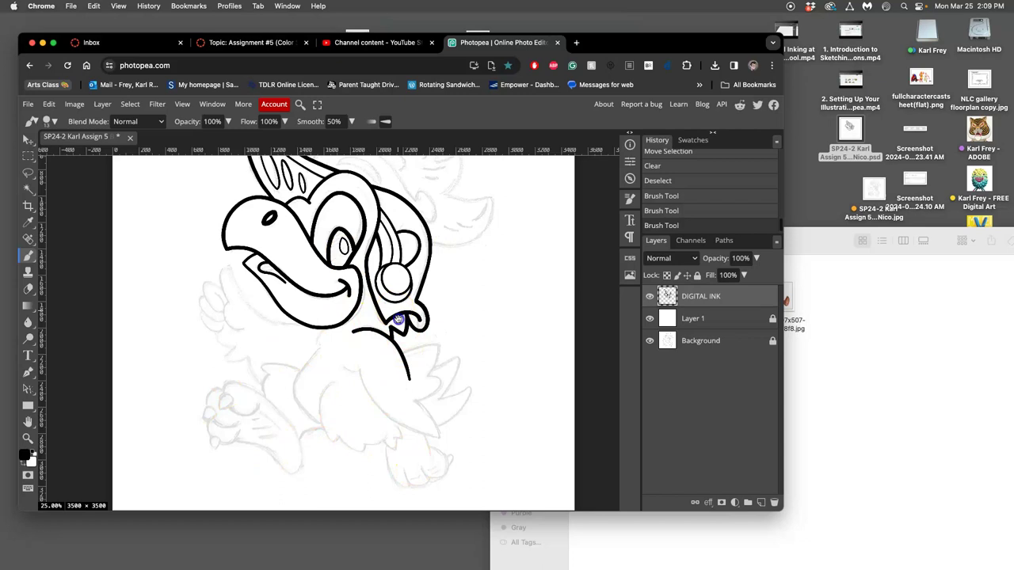
pyautogui.moveTo(406, 330); pyautogui.dragTo(395, 418)
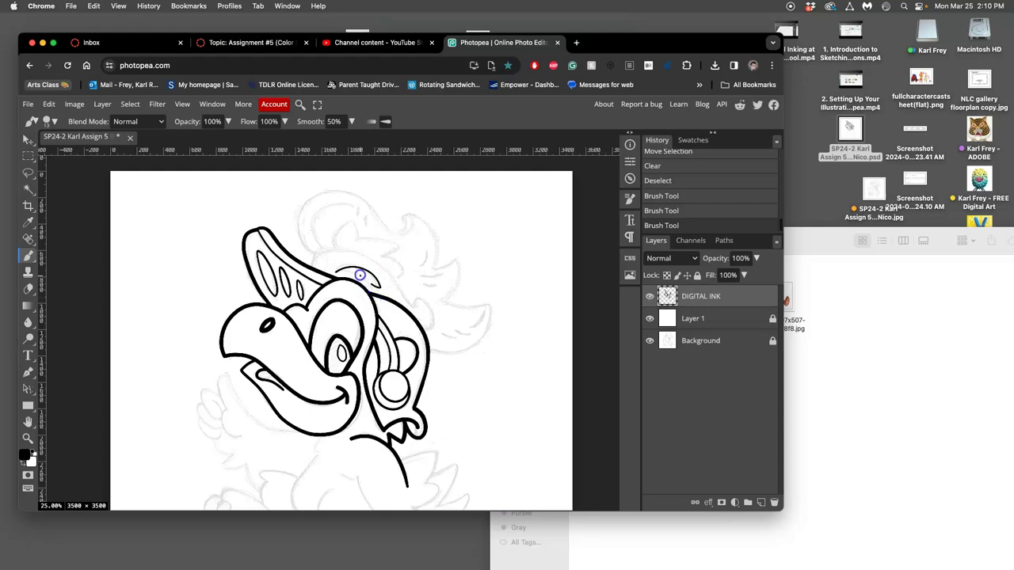
pyautogui.moveTo(326, 271); pyautogui.dragTo(325, 273)
pyautogui.press('super+plus')
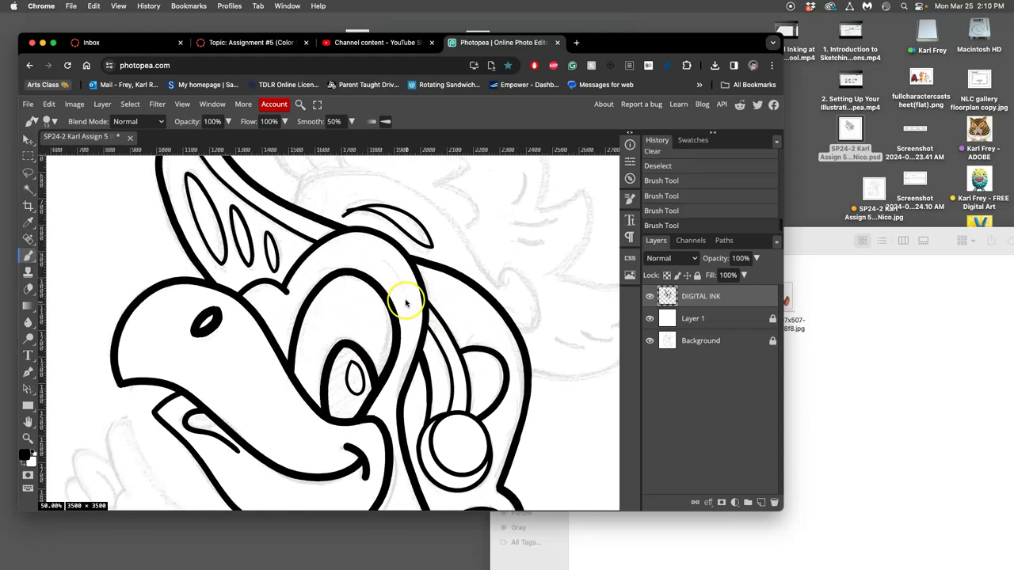
pyautogui.scroll(2, 422, 326)
pyautogui.press('super+z')
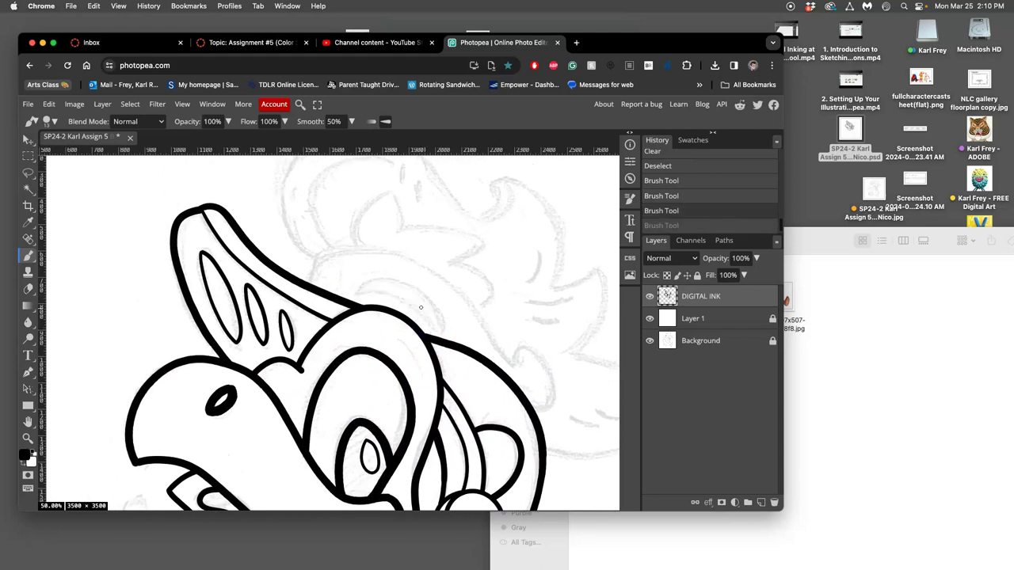
# Set the brush smoothing to 28% and the brush size to 30 px.
pyautogui.click(351, 121)
pyautogui.moveTo(317, 138); pyautogui.dragTo(313, 137)
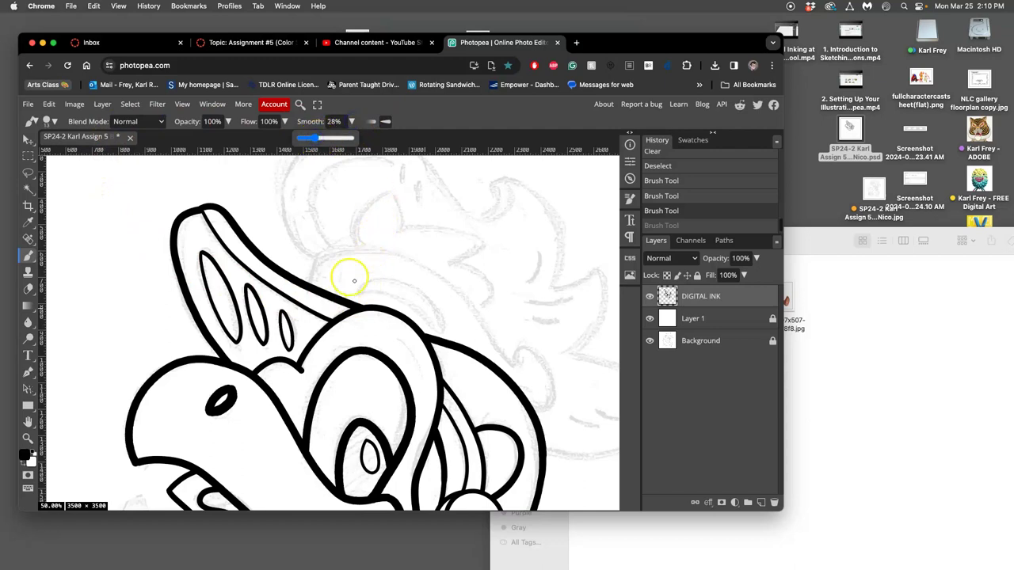
pyautogui.click(51, 121)
pyautogui.moveTo(114, 153); pyautogui.dragTo(122, 152)
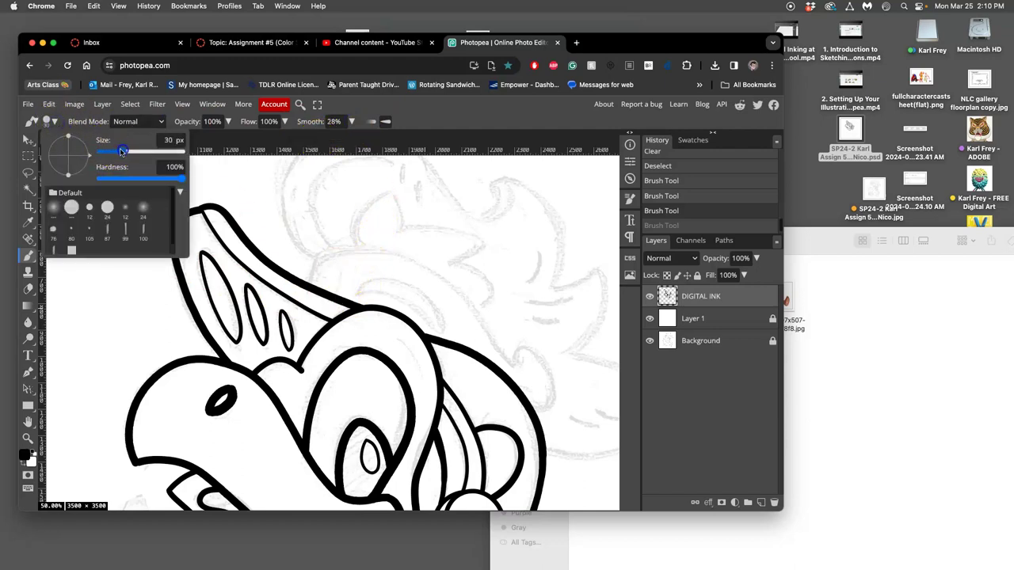
# Ink the crescent shape above the eye and the long curved outline around it, ending in the rounded lobe behind the head.
pyautogui.click(363, 292)
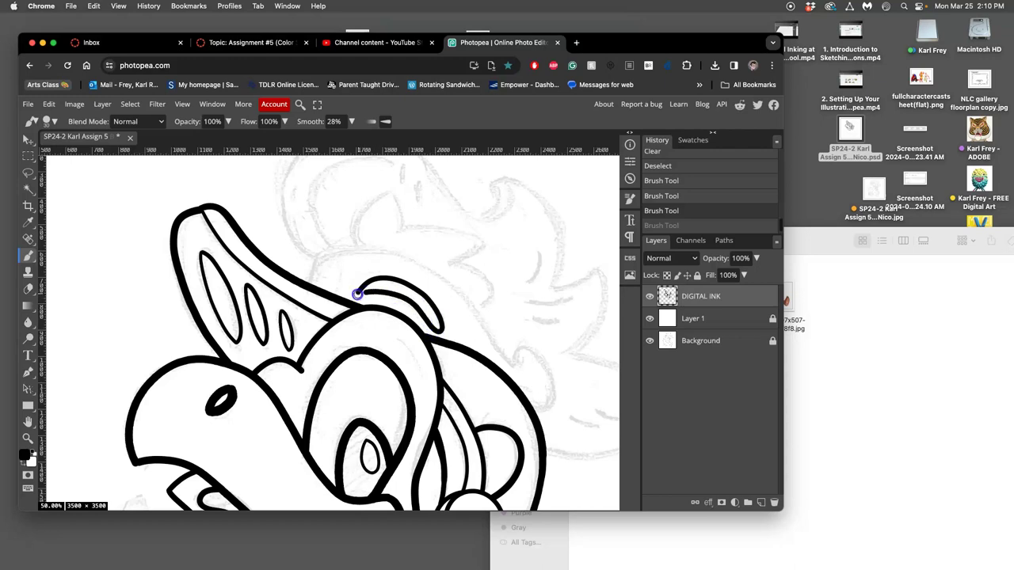
pyautogui.press('super+shift+z')
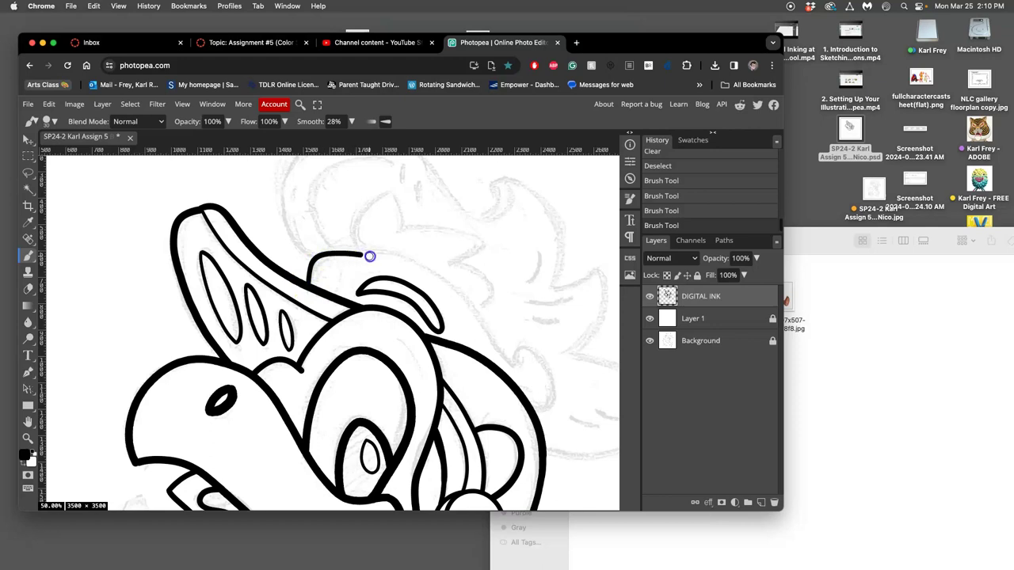
pyautogui.moveTo(413, 269); pyautogui.dragTo(441, 282)
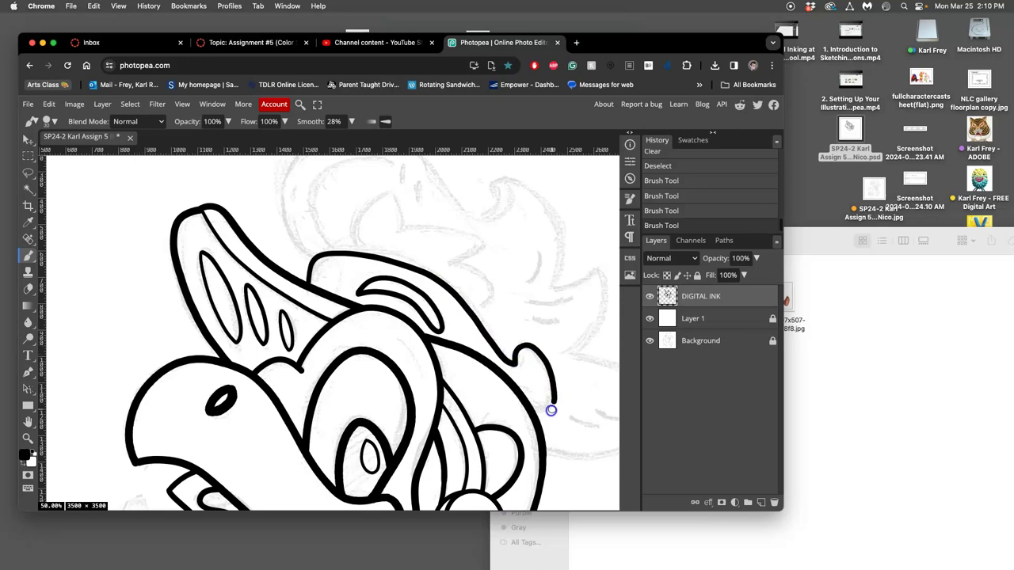
pyautogui.moveTo(526, 411); pyautogui.dragTo(525, 411)
# Try inking the top curve of the crest, rotate the canvas view to 49°, and undo that stroke.
pyautogui.moveTo(429, 275); pyautogui.dragTo(440, 350)
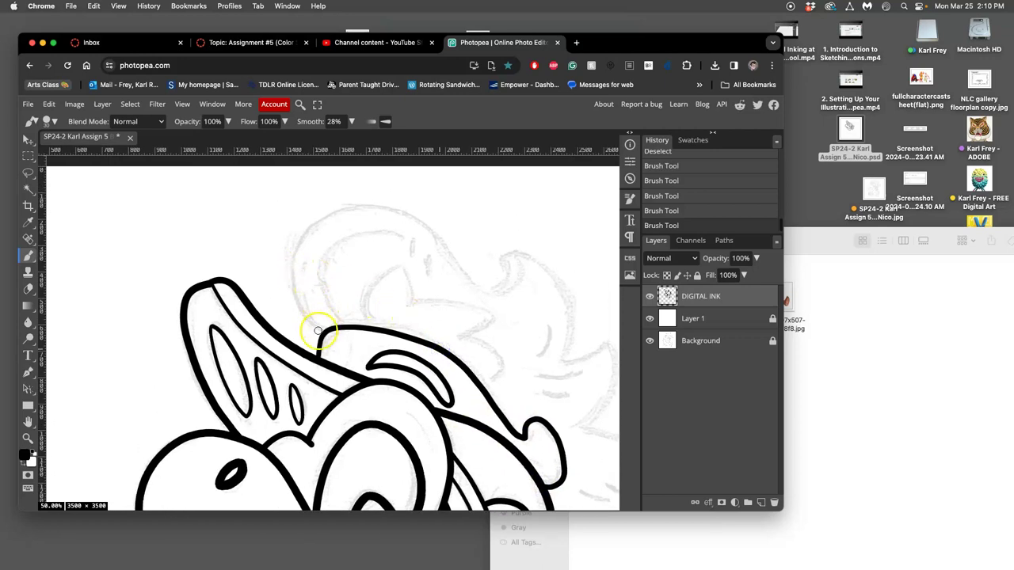
pyautogui.moveTo(303, 316)
pyautogui.mouseDown()
pyautogui.moveTo(287, 278)
pyautogui.moveTo(306, 229)
pyautogui.moveTo(341, 209)
pyautogui.moveTo(409, 211)
pyautogui.moveTo(471, 279)
pyautogui.mouseUp()
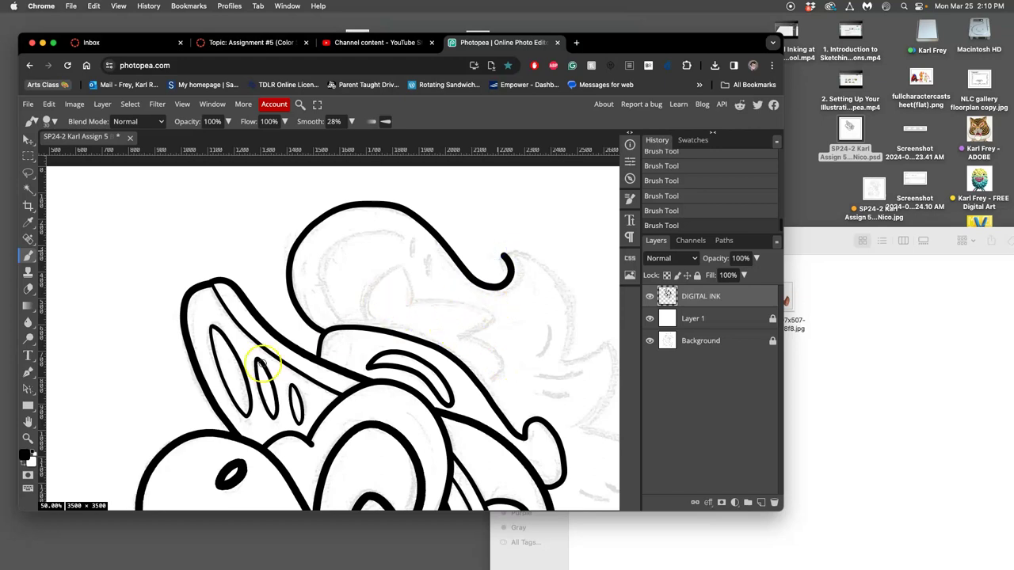
pyautogui.click(28, 424)
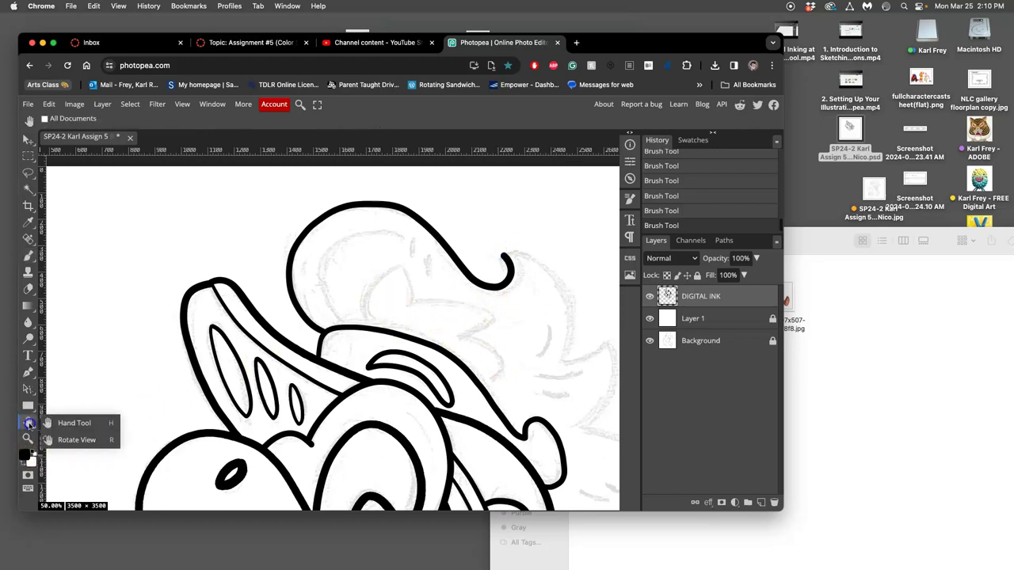
pyautogui.click(71, 438)
pyautogui.moveTo(215, 339); pyautogui.dragTo(269, 252)
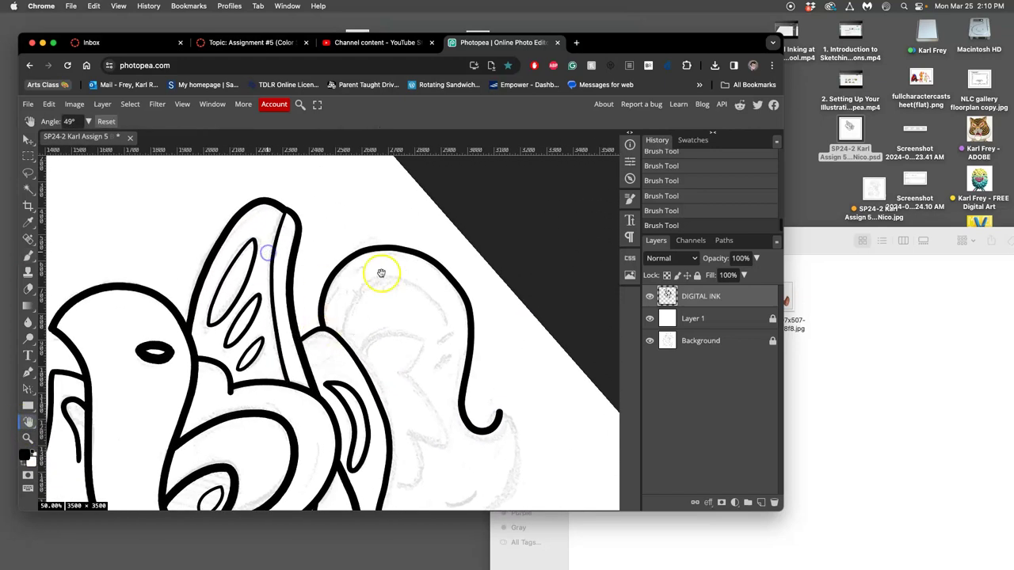
pyautogui.press('super+z')
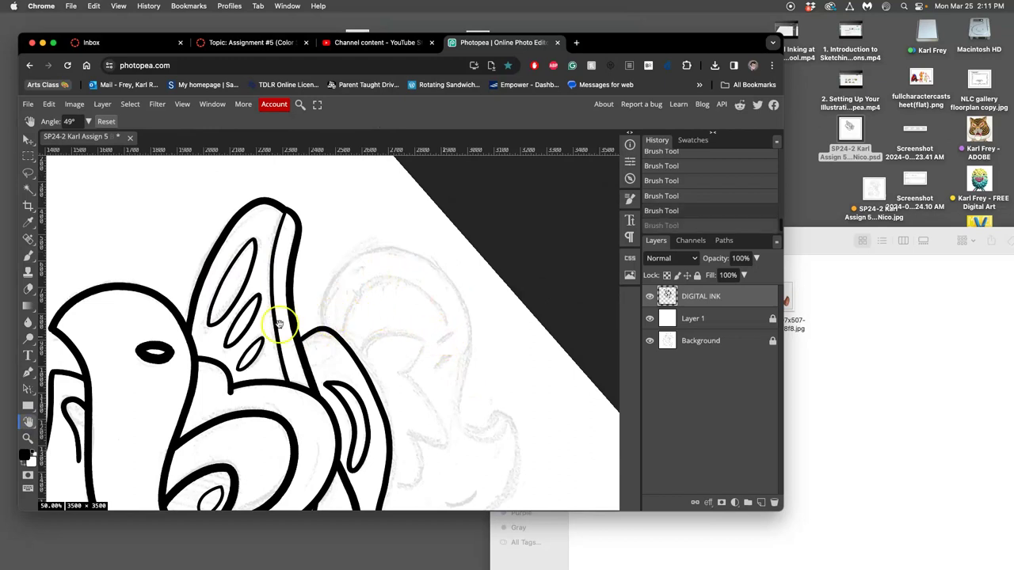
# Try inking the crest's top outline again in the rotated view, undoing each attempt.
pyautogui.click(28, 256)
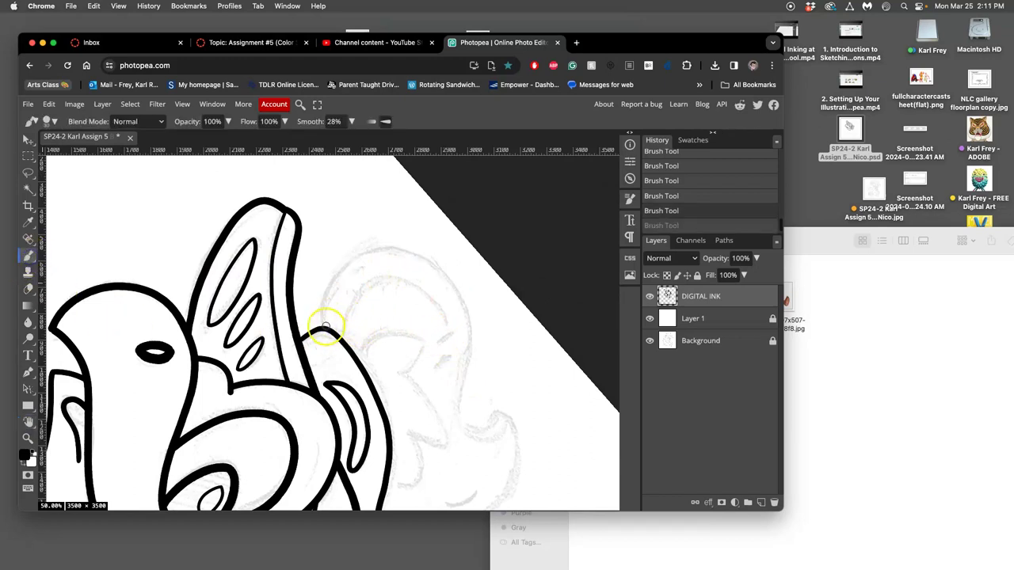
pyautogui.moveTo(326, 290)
pyautogui.mouseDown()
pyautogui.moveTo(358, 255)
pyautogui.moveTo(384, 250)
pyautogui.moveTo(438, 274)
pyautogui.moveTo(457, 317)
pyautogui.moveTo(460, 419)
pyautogui.moveTo(473, 430)
pyautogui.moveTo(495, 410)
pyautogui.moveTo(452, 252)
pyautogui.mouseUp()
pyautogui.press('super+z')
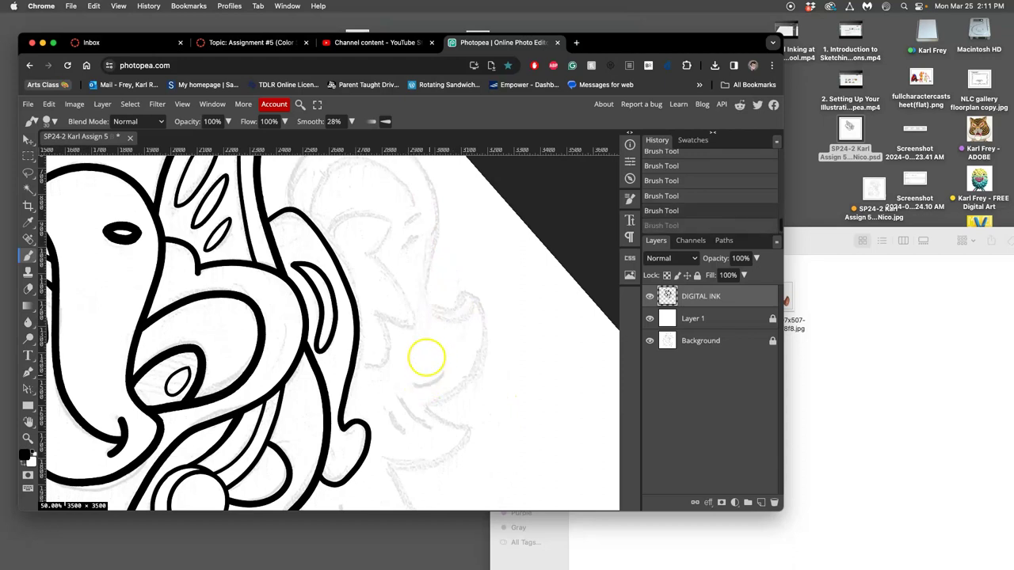
pyautogui.scroll(1, 419, 302)
pyautogui.scroll(3, 418, 302)
pyautogui.moveTo(250, 295)
pyautogui.mouseDown()
pyautogui.moveTo(249, 266)
pyautogui.moveTo(278, 224)
pyautogui.moveTo(321, 211)
pyautogui.moveTo(379, 232)
pyautogui.moveTo(398, 306)
pyautogui.moveTo(387, 350)
pyautogui.moveTo(396, 396)
pyautogui.moveTo(428, 385)
pyautogui.moveTo(428, 367)
pyautogui.mouseUp()
pyautogui.press('super+z')
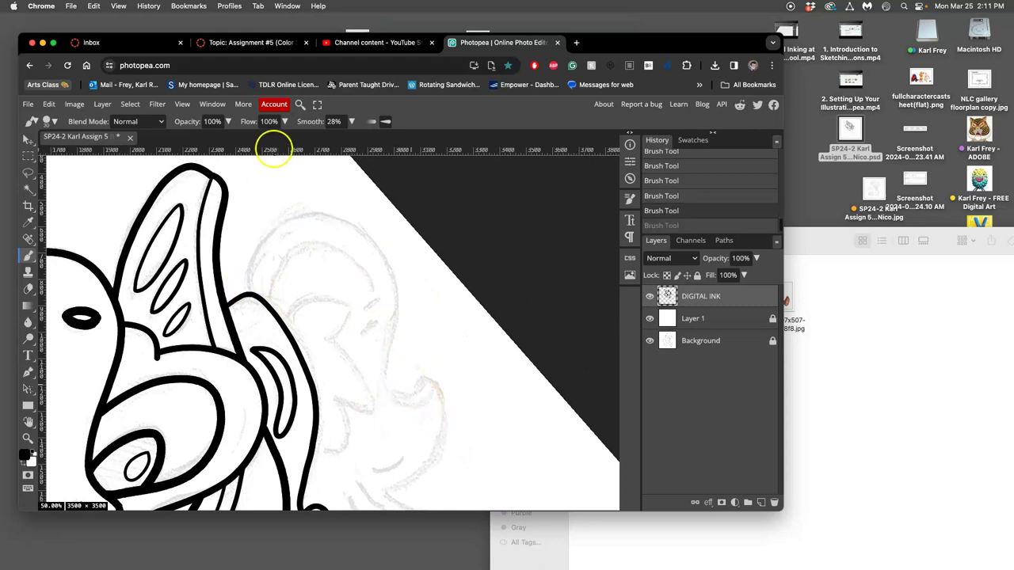
# Set the brush smoothing to 63% and ink the crest's top outline and the pointed feather tips along its back.
pyautogui.moveTo(351, 121); pyautogui.dragTo(333, 137)
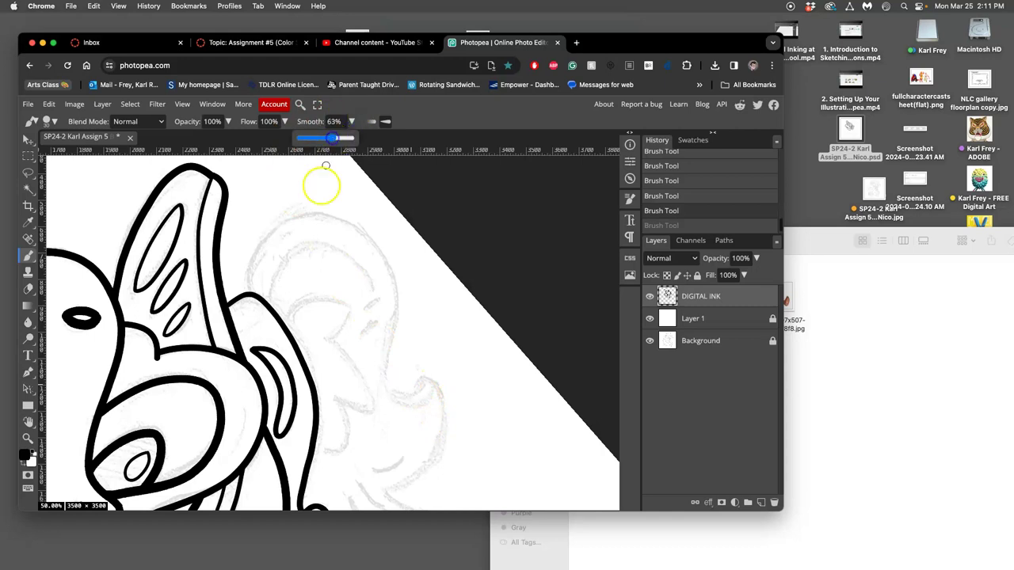
pyautogui.moveTo(253, 283)
pyautogui.mouseDown()
pyautogui.moveTo(261, 240)
pyautogui.moveTo(302, 211)
pyautogui.moveTo(362, 220)
pyautogui.moveTo(394, 288)
pyautogui.moveTo(382, 383)
pyautogui.moveTo(401, 407)
pyautogui.moveTo(435, 398)
pyautogui.moveTo(432, 366)
pyautogui.mouseUp()
pyautogui.moveTo(430, 407); pyautogui.dragTo(403, 301)
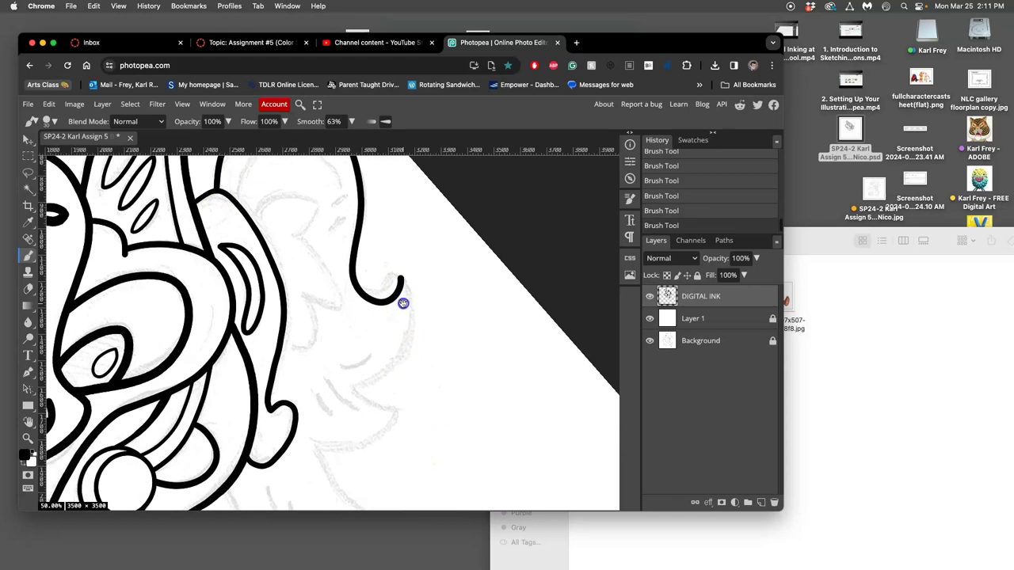
pyautogui.moveTo(317, 443)
pyautogui.mouseDown()
pyautogui.moveTo(347, 453)
pyautogui.moveTo(380, 440)
pyautogui.moveTo(397, 411)
pyautogui.mouseUp()
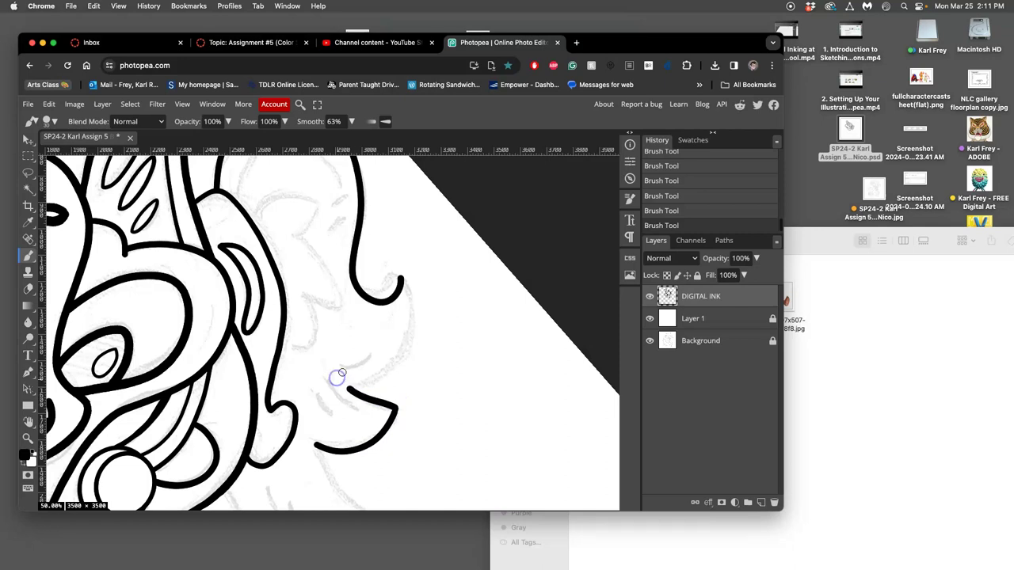
pyautogui.press('super+z')
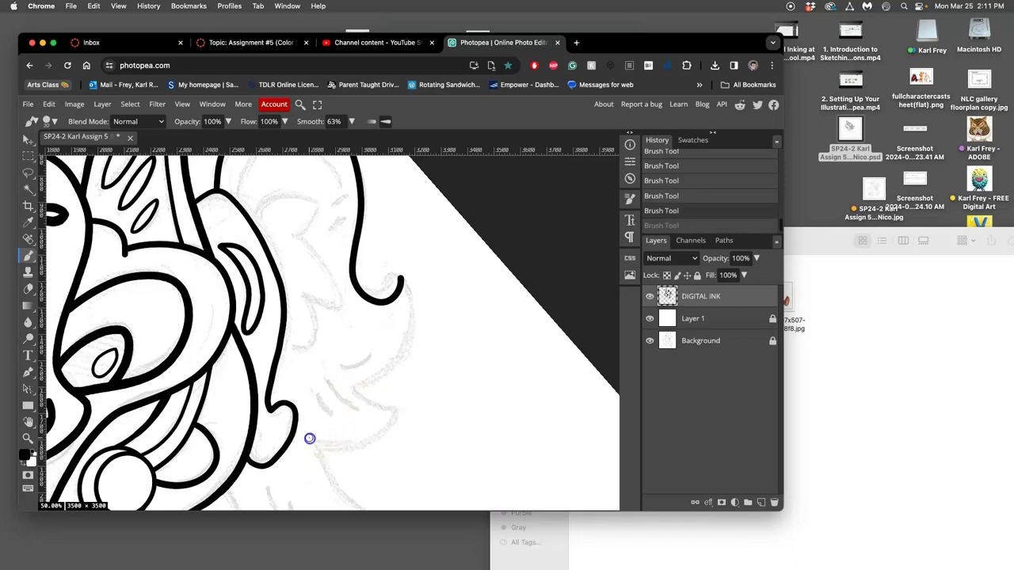
pyautogui.moveTo(330, 447)
pyautogui.mouseDown()
pyautogui.moveTo(374, 438)
pyautogui.moveTo(396, 410)
pyautogui.moveTo(400, 393)
pyautogui.moveTo(352, 387)
pyautogui.moveTo(378, 383)
pyautogui.moveTo(399, 359)
pyautogui.moveTo(409, 290)
pyautogui.mouseUp()
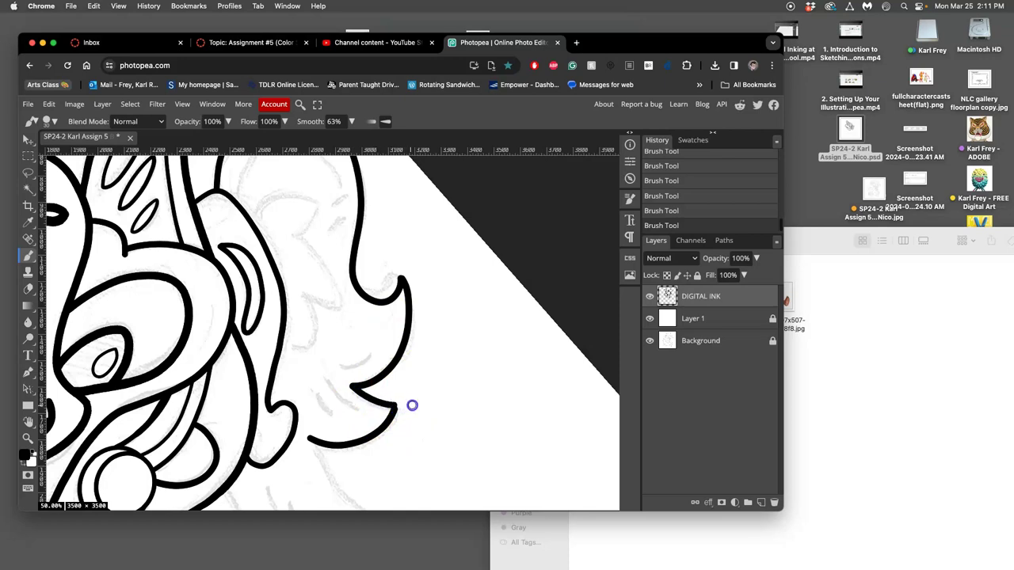
# Try inking the lowest crest feather in the rotated view, and undo it.
pyautogui.moveTo(389, 443); pyautogui.dragTo(391, 347)
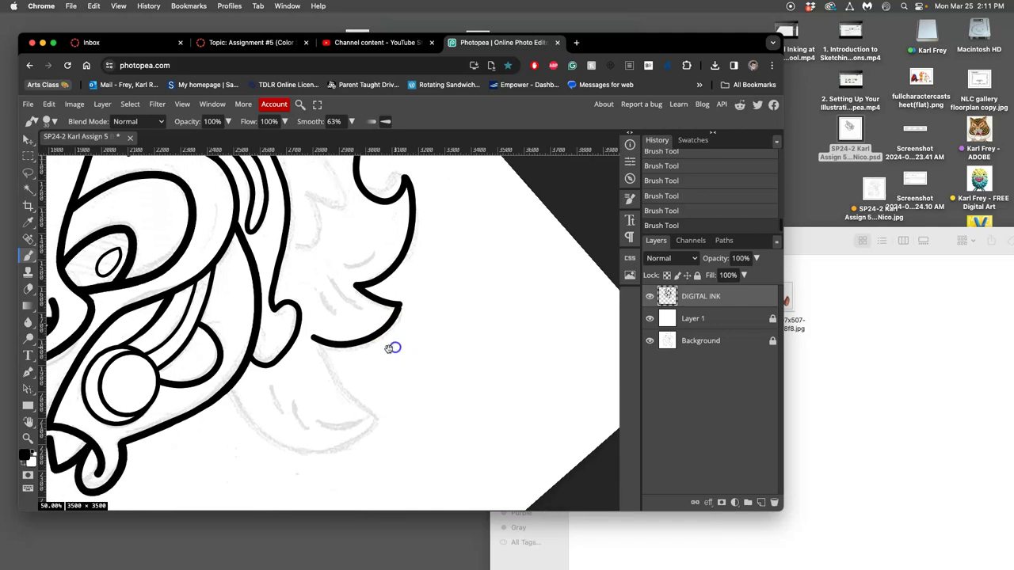
pyautogui.moveTo(227, 389)
pyautogui.mouseDown()
pyautogui.moveTo(292, 447)
pyautogui.moveTo(347, 437)
pyautogui.moveTo(380, 397)
pyautogui.moveTo(334, 393)
pyautogui.moveTo(315, 338)
pyautogui.mouseUp()
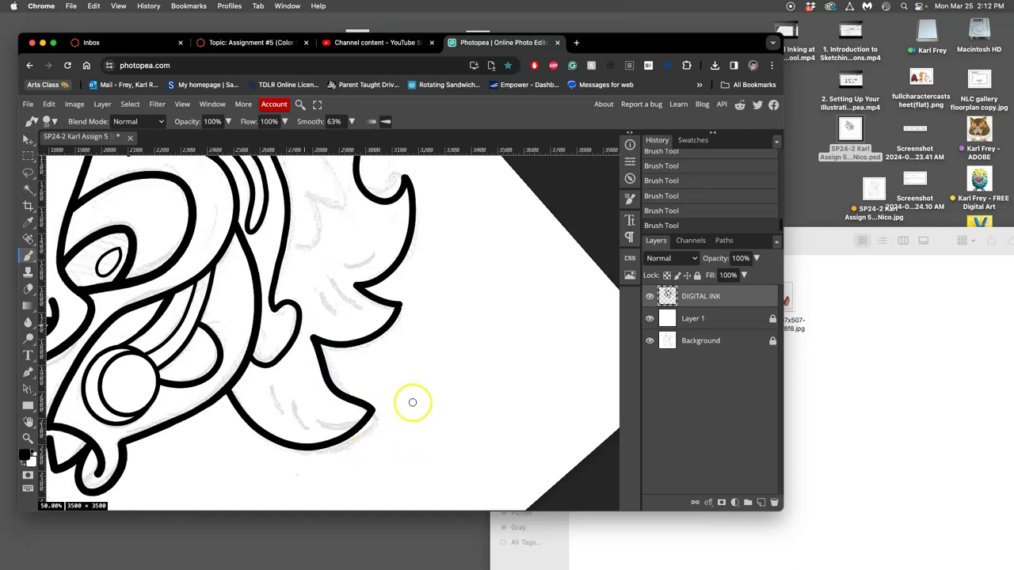
pyautogui.press('super+minus')
pyautogui.press('super+minus')
pyautogui.moveTo(389, 367); pyautogui.dragTo(521, 356)
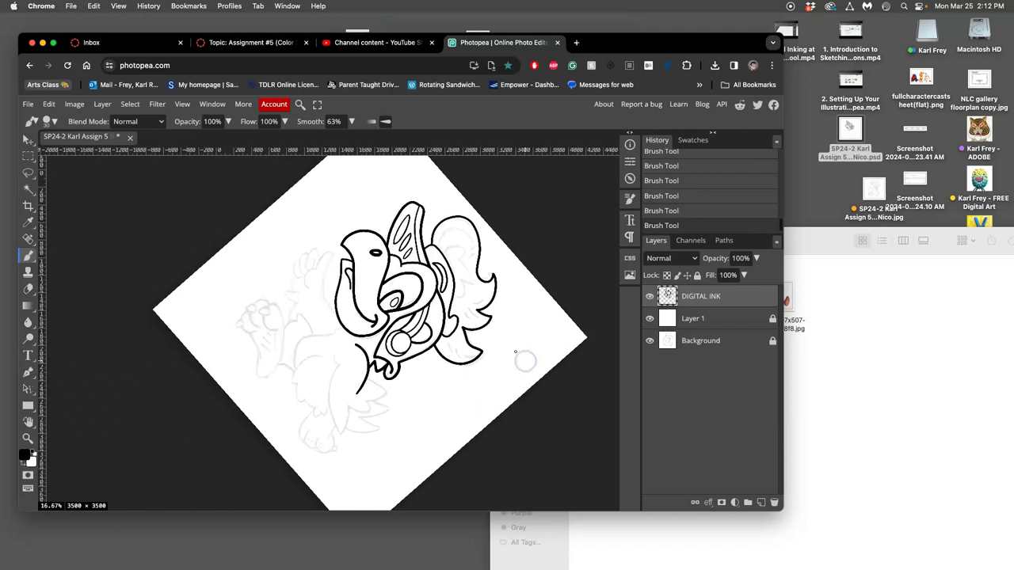
pyautogui.press('super+z')
# Reset the canvas view rotation to 0°.
pyautogui.press('super+plus')
pyautogui.press('super+plus')
pyautogui.moveTo(504, 365); pyautogui.dragTo(362, 411)
pyautogui.click(28, 422)
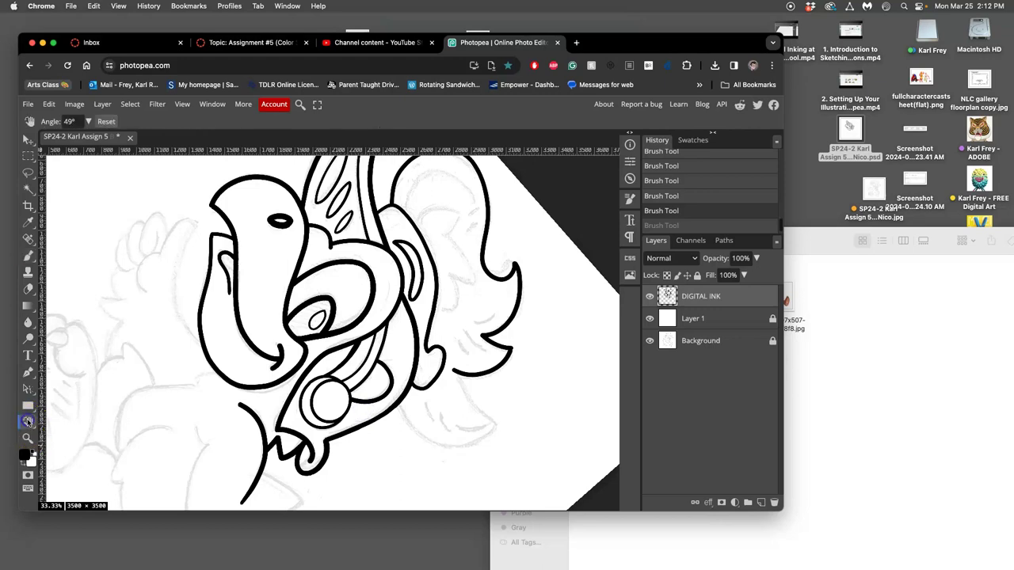
pyautogui.doubleClick(28, 422)
pyautogui.moveTo(432, 285); pyautogui.dragTo(418, 338)
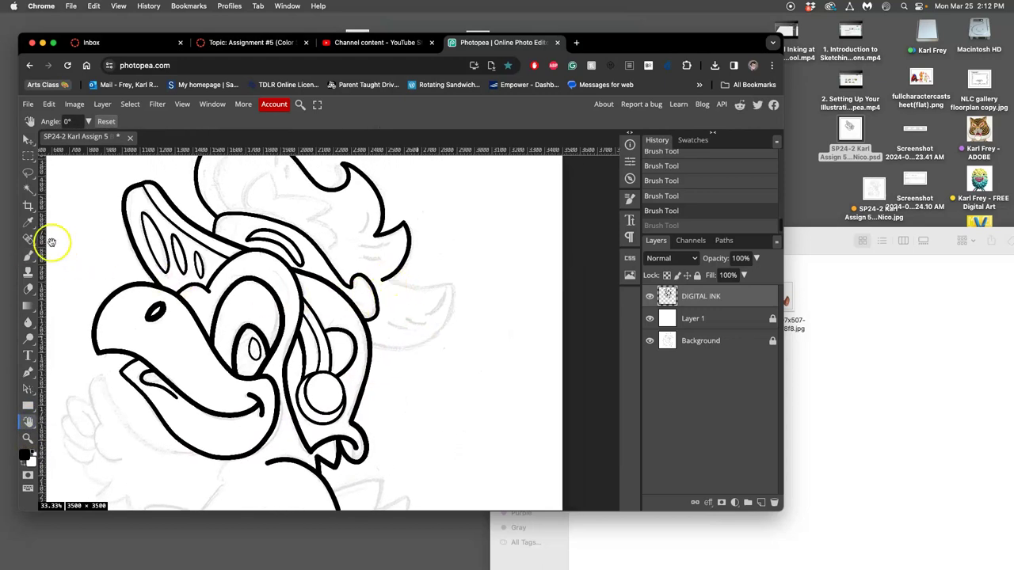
# Ink the lowest crest feather, curving from the feather tip above it back to the rear of the head.
pyautogui.click(31, 256)
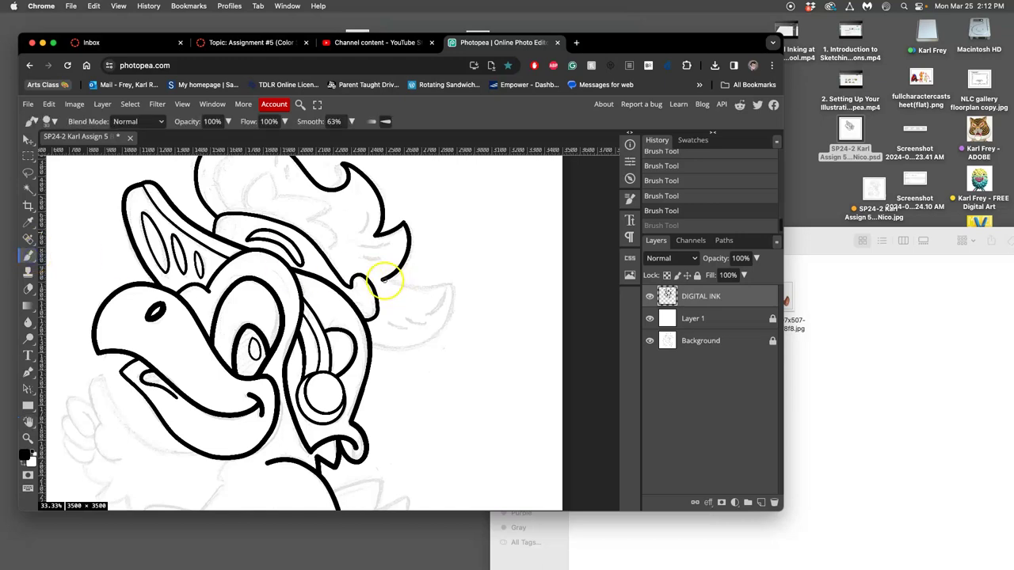
pyautogui.press('super+z')
pyautogui.moveTo(414, 294)
pyautogui.mouseDown()
pyautogui.moveTo(430, 297)
pyautogui.moveTo(454, 278)
pyautogui.moveTo(446, 325)
pyautogui.moveTo(421, 362)
pyautogui.moveTo(378, 364)
pyautogui.mouseUp()
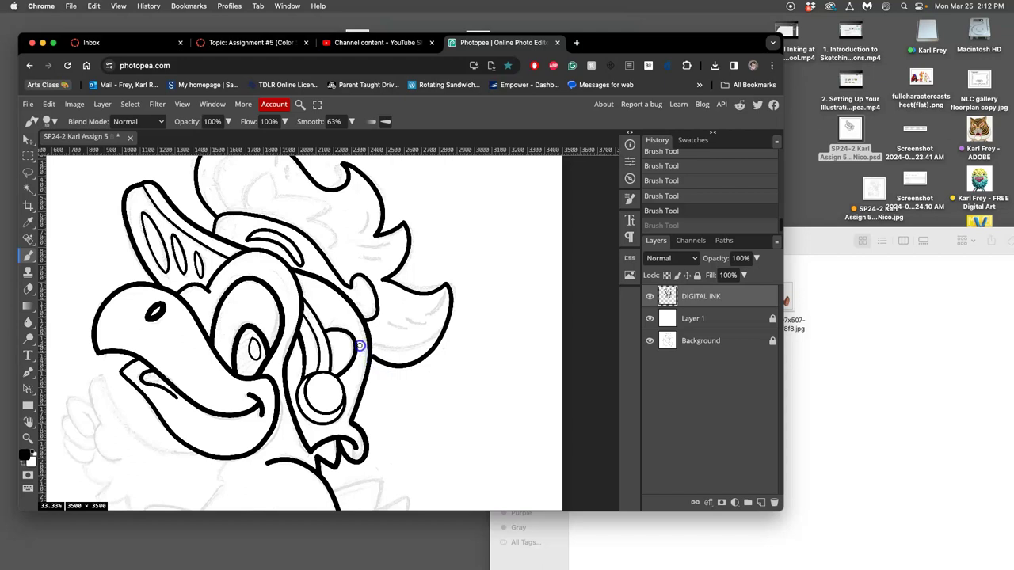
pyautogui.click(358, 343)
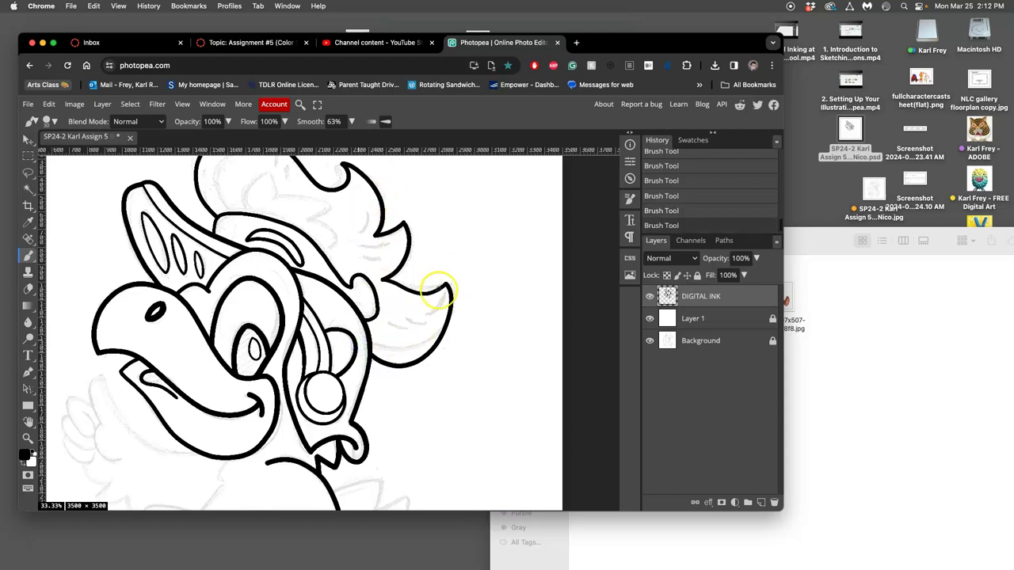
# Ink the curved inner line following the front of the crest, and undo the stray dot beside its end.
pyautogui.scroll(-3, 434, 291)
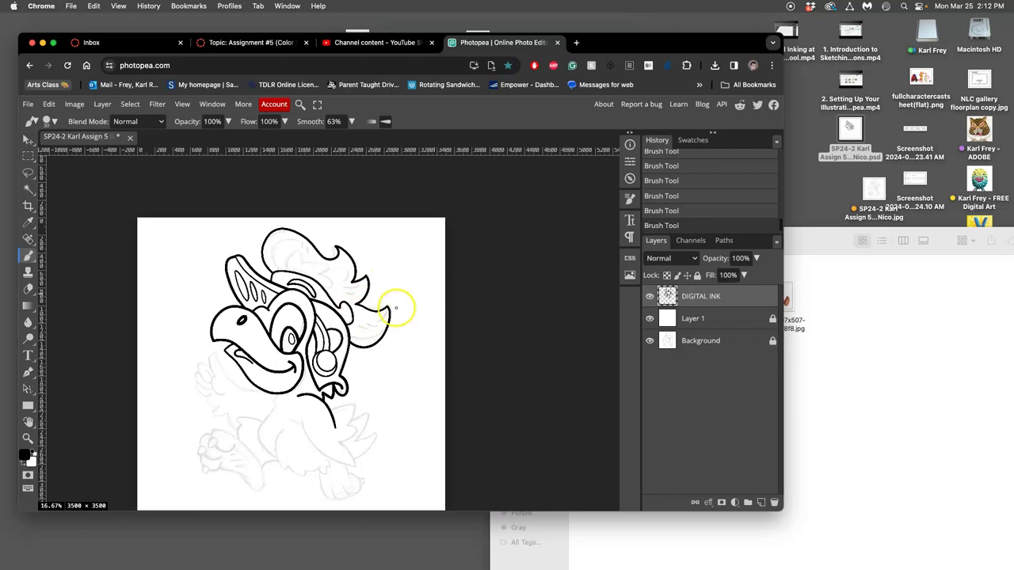
pyautogui.scroll(2, 398, 308)
pyautogui.scroll(1, 396, 309)
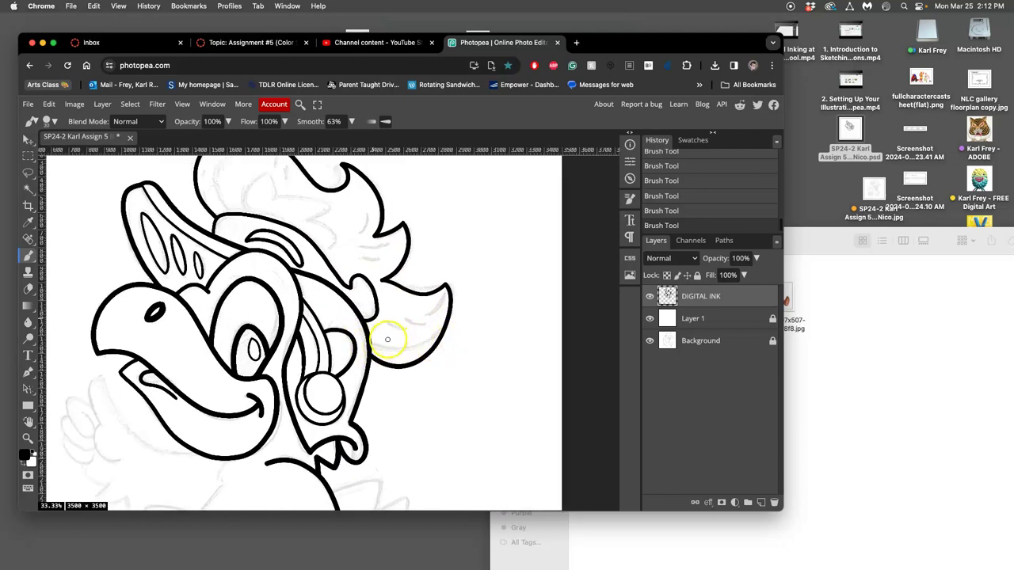
pyautogui.moveTo(282, 206); pyautogui.dragTo(333, 284)
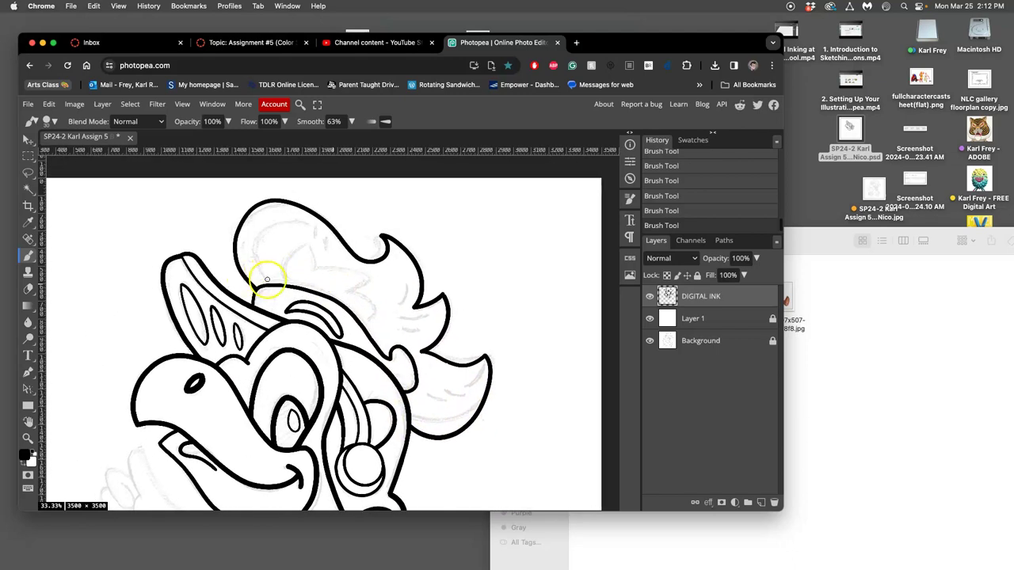
pyautogui.moveTo(257, 271)
pyautogui.mouseDown()
pyautogui.moveTo(264, 222)
pyautogui.moveTo(310, 221)
pyautogui.mouseUp()
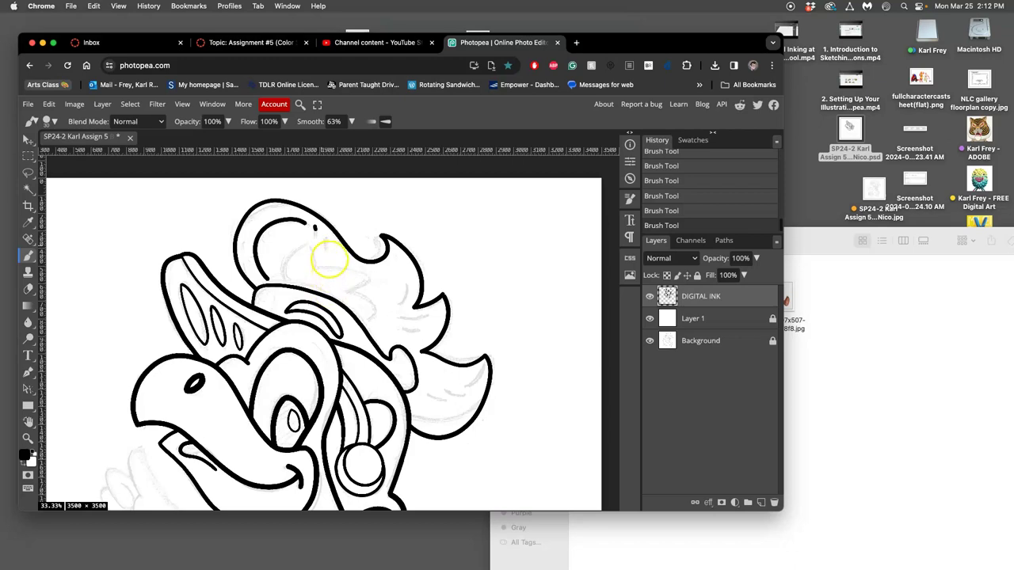
pyautogui.hotkey('ctrl', 'z')
# Set the brush smoothing to 47% and ink short feather detail strokes inside the crest's top curve and near its back tips.
pyautogui.click(351, 121)
pyautogui.click(331, 138)
pyautogui.click(314, 232)
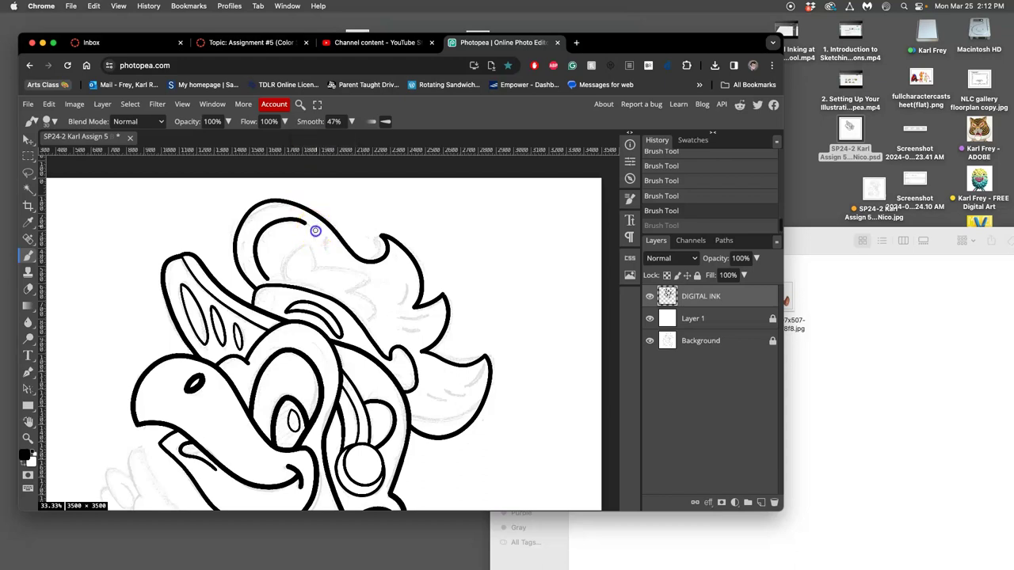
pyautogui.moveTo(321, 251); pyautogui.dragTo(322, 250)
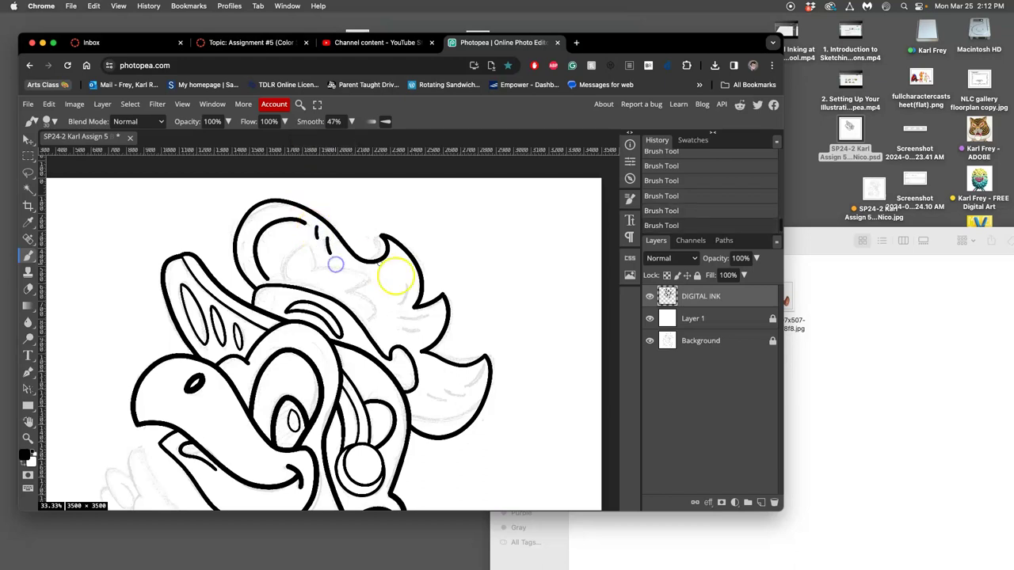
pyautogui.moveTo(408, 291); pyautogui.dragTo(407, 277)
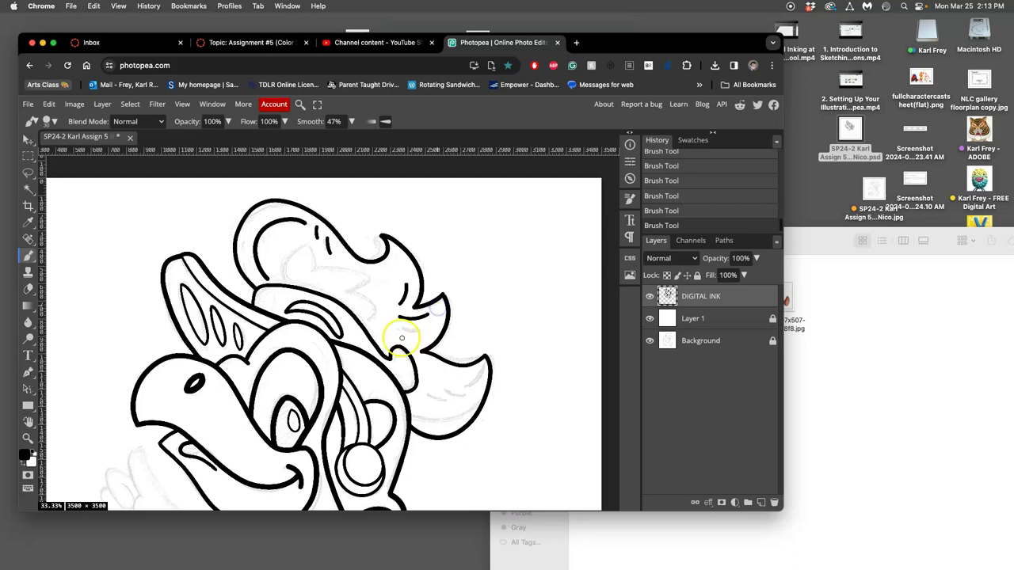
pyautogui.moveTo(401, 328); pyautogui.dragTo(426, 330)
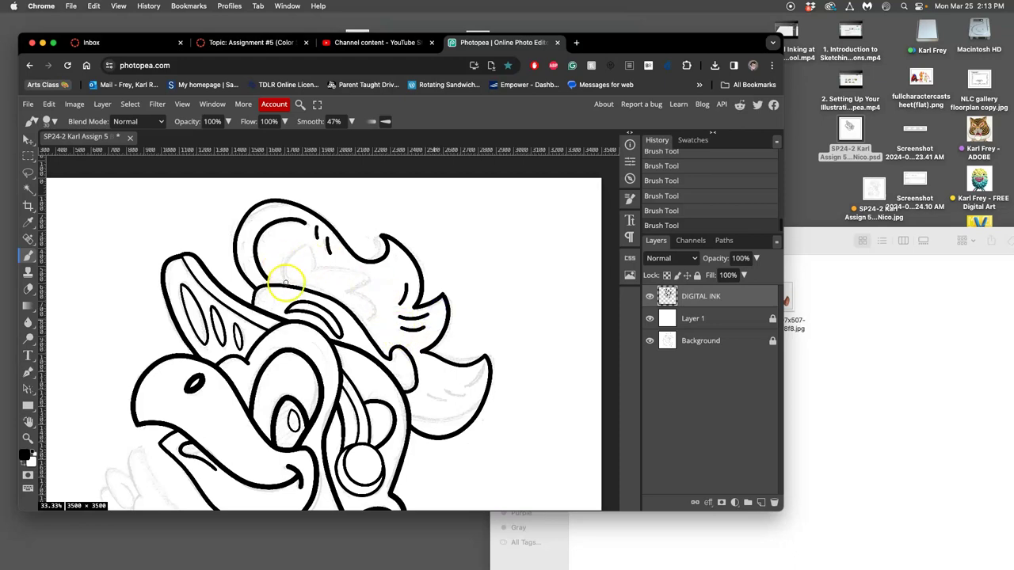
# Ink the scalloped inner tuft line inside the crest, from the front feather lobe to the small lobes behind it, undoing the first attempt.
pyautogui.moveTo(286, 282); pyautogui.dragTo(286, 280)
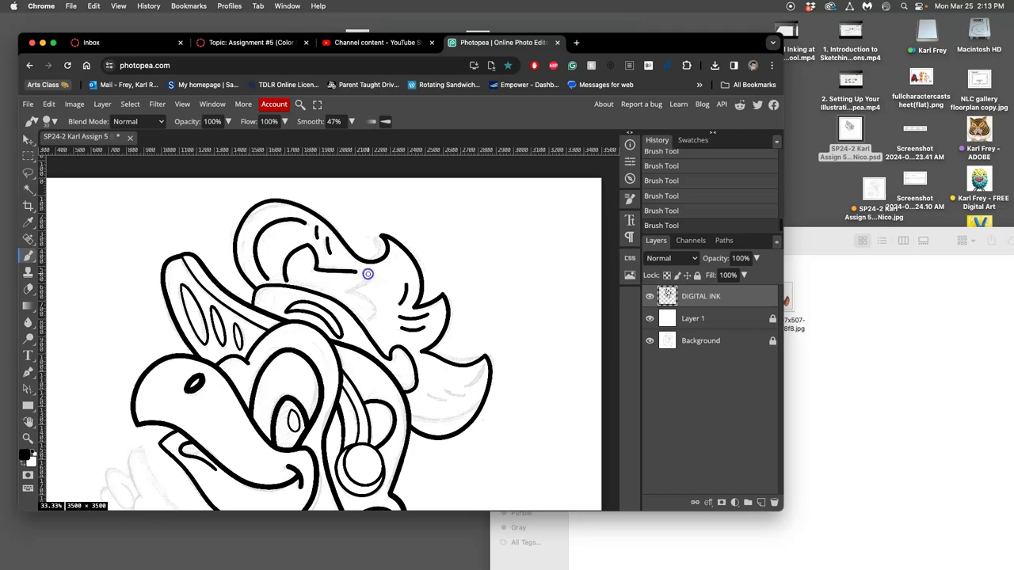
pyautogui.press('super+z')
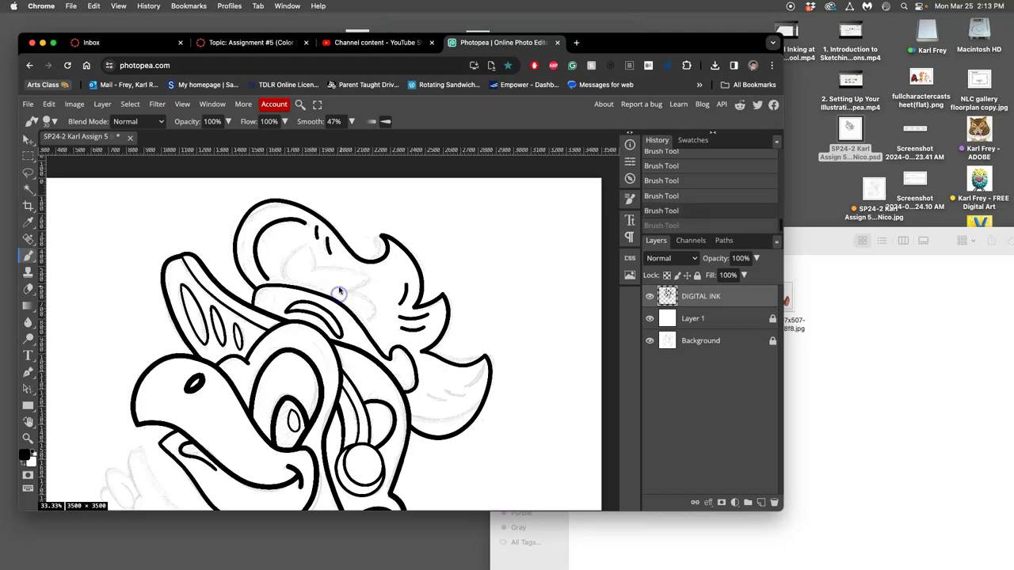
pyautogui.moveTo(288, 281)
pyautogui.mouseDown()
pyautogui.moveTo(281, 262)
pyautogui.moveTo(312, 237)
pyautogui.mouseUp()
pyautogui.moveTo(313, 281); pyautogui.dragTo(314, 281)
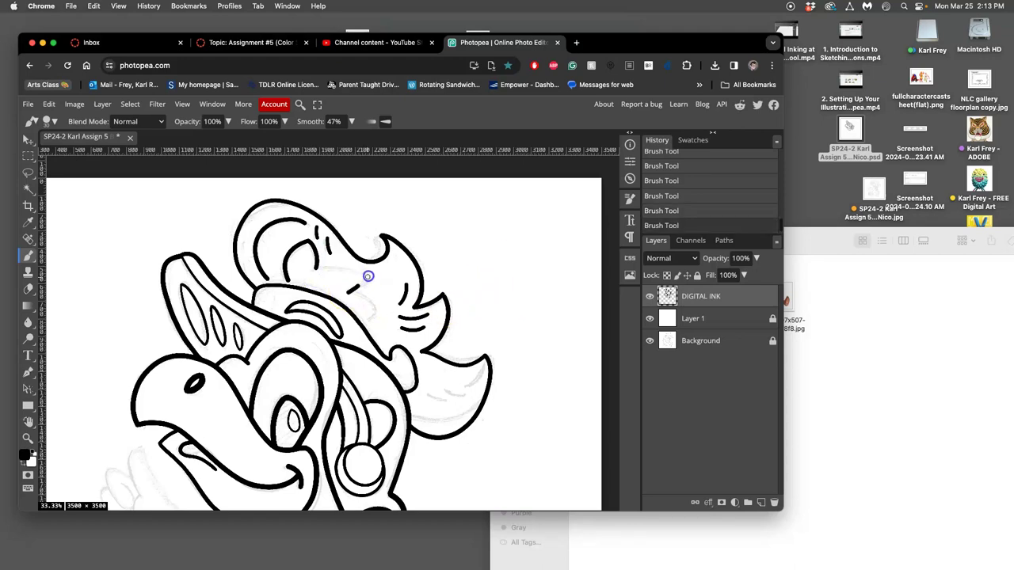
pyautogui.moveTo(355, 263); pyautogui.dragTo(341, 267)
# Try to close the corner between the tuft's first two lobes with short brush strokes, and undo the attempts.
pyautogui.press('super+plus')
pyautogui.press('super+plus')
pyautogui.press('super+plus')
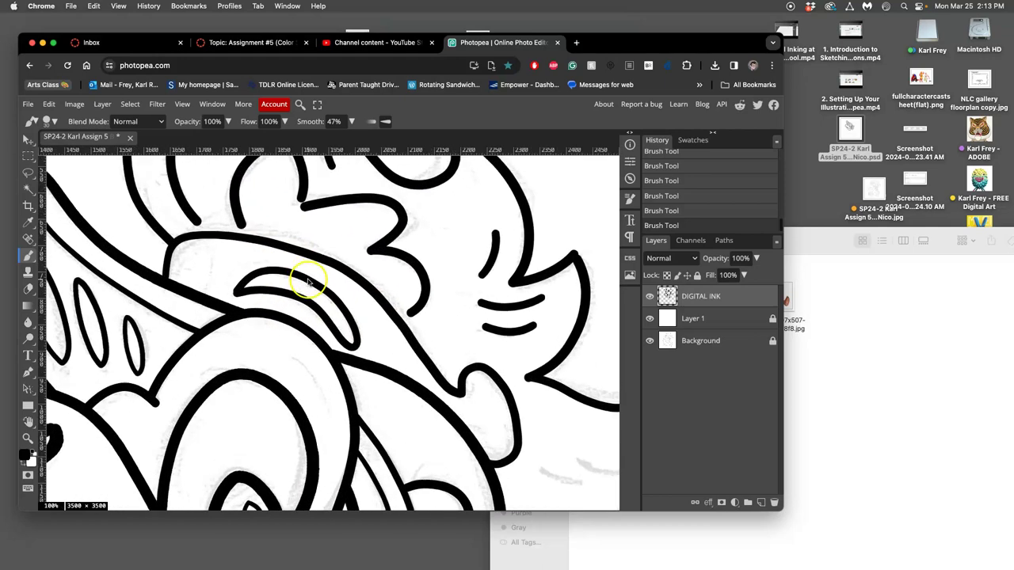
pyautogui.moveTo(322, 242); pyautogui.dragTo(354, 353)
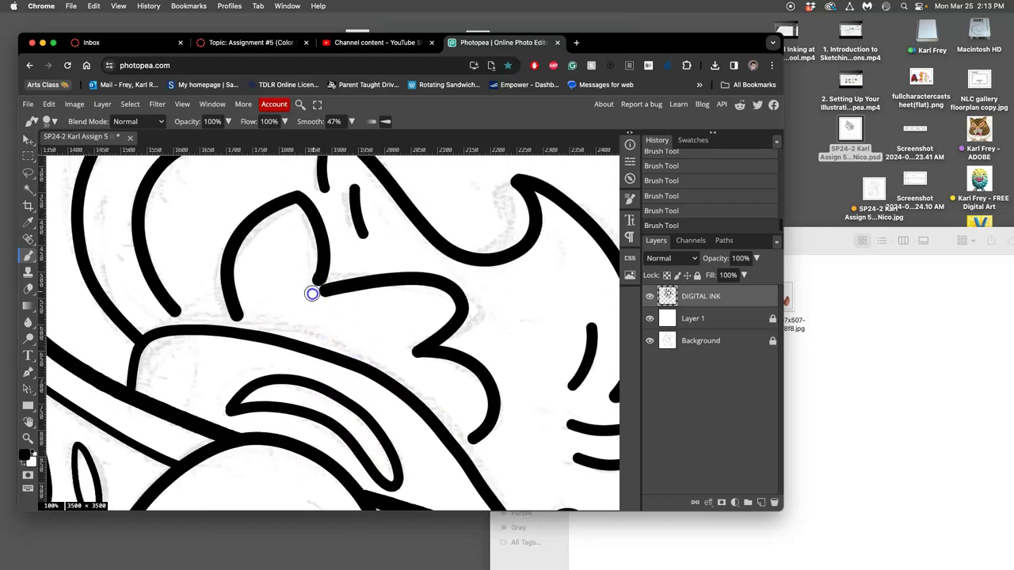
pyautogui.press('super+z')
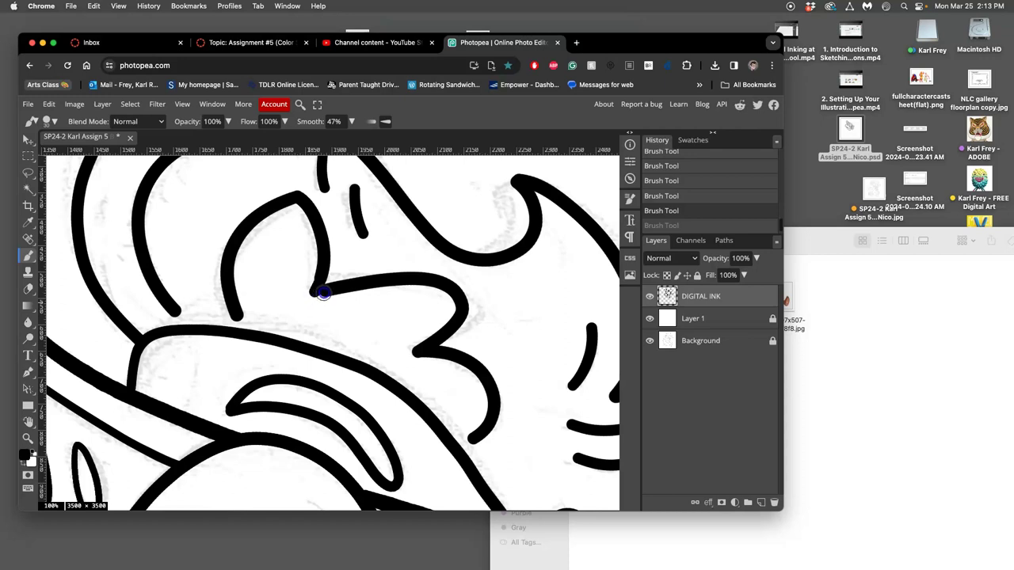
pyautogui.moveTo(336, 286)
pyautogui.mouseDown()
pyautogui.moveTo(387, 268)
pyautogui.moveTo(400, 282)
pyautogui.moveTo(365, 297)
pyautogui.moveTo(343, 280)
pyautogui.moveTo(338, 313)
pyautogui.moveTo(317, 285)
pyautogui.mouseUp()
pyautogui.press('super+z')
pyautogui.press('super+shift+z')
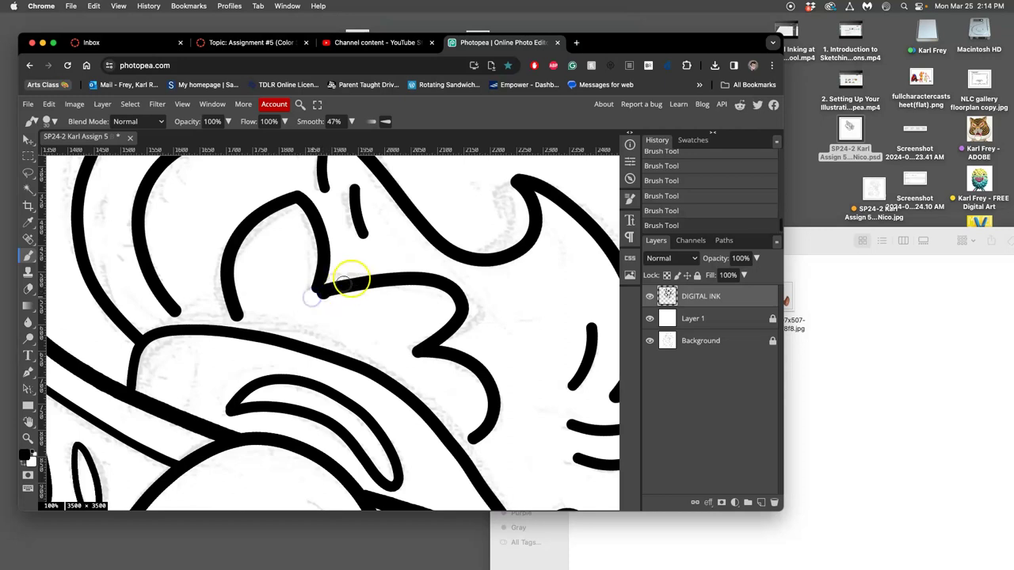
pyautogui.press('super+z')
# Save the document, then lasso a pointed corner where the tuft's first two lobes meet, fill it with black ink and deselect.
pyautogui.press('super+s')
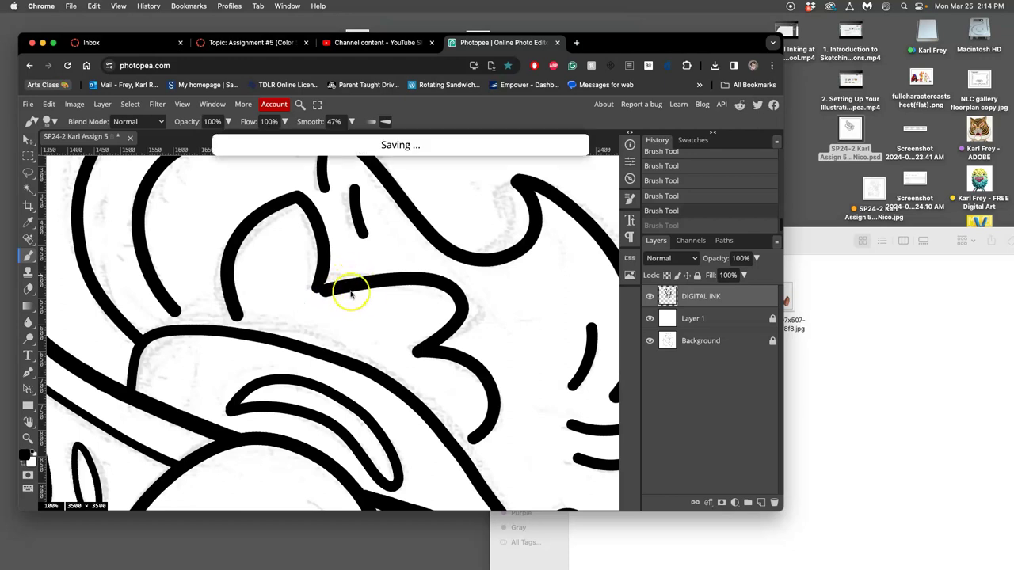
pyautogui.scroll(4, 345, 286)
pyautogui.scroll(3, 343, 288)
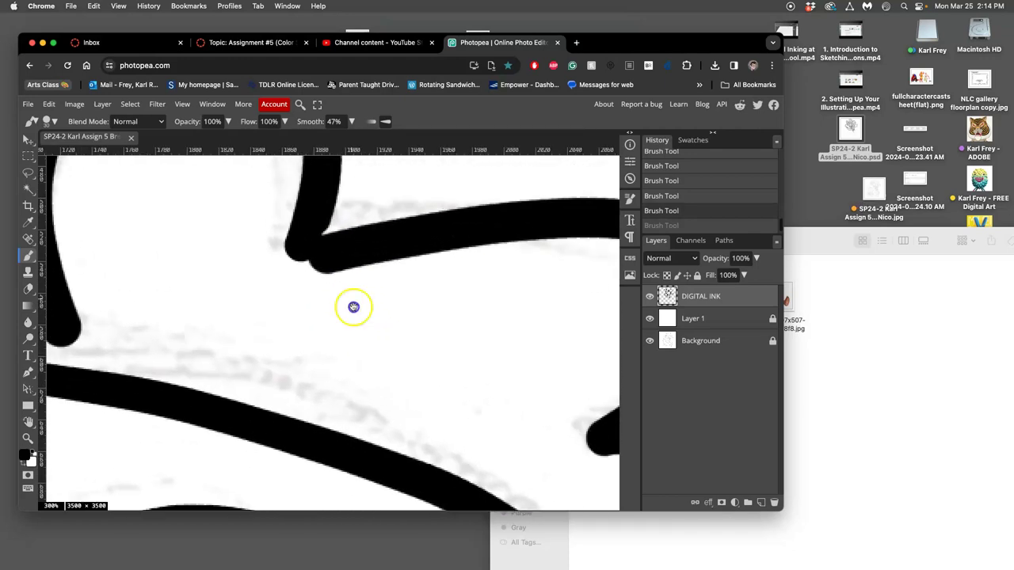
pyautogui.click(28, 173)
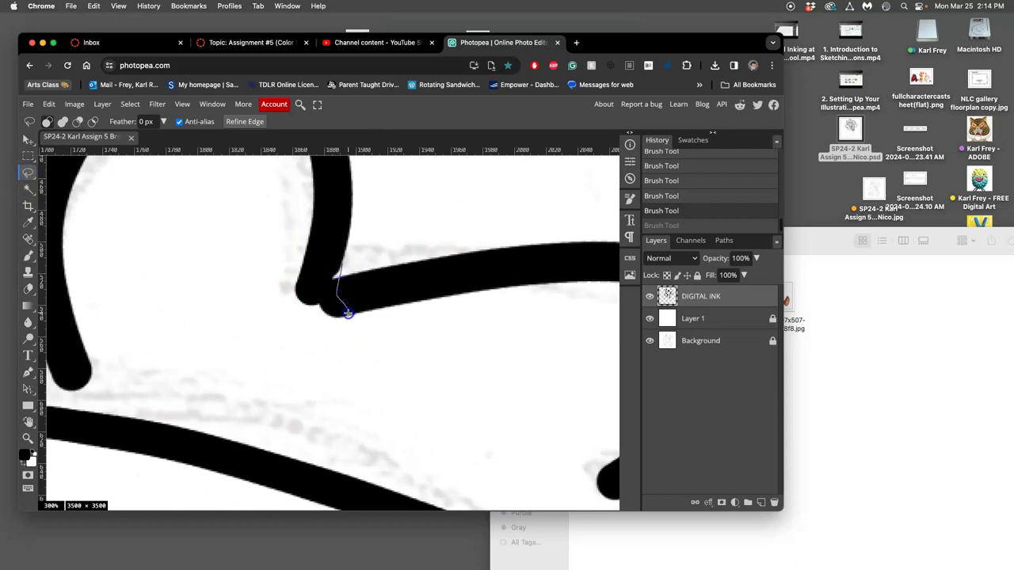
pyautogui.moveTo(340, 315); pyautogui.dragTo(322, 323)
pyautogui.moveTo(323, 249); pyautogui.dragTo(324, 251)
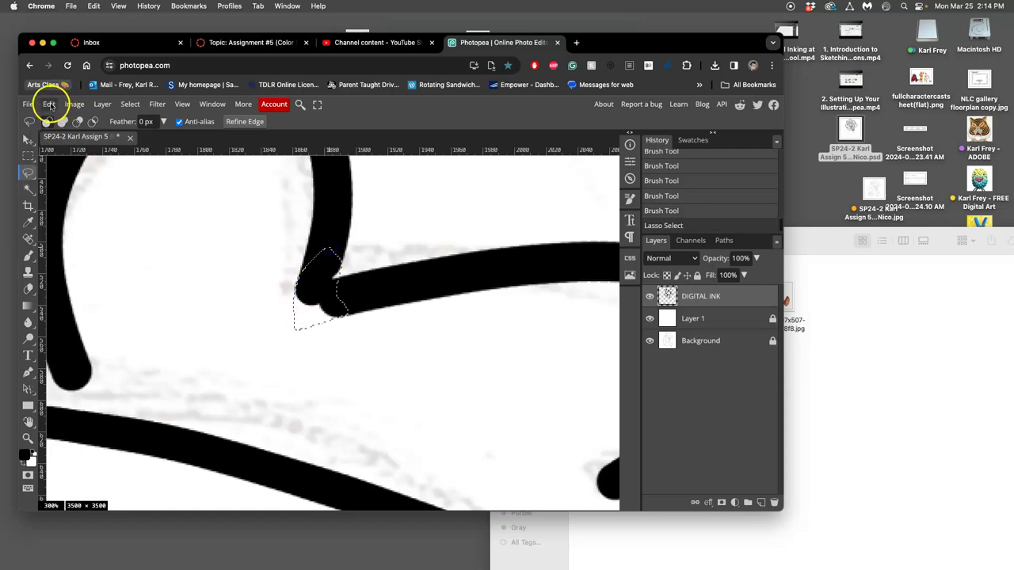
pyautogui.click(28, 254)
pyautogui.moveTo(325, 279)
pyautogui.mouseDown()
pyautogui.moveTo(323, 313)
pyautogui.moveTo(334, 298)
pyautogui.moveTo(328, 268)
pyautogui.mouseUp()
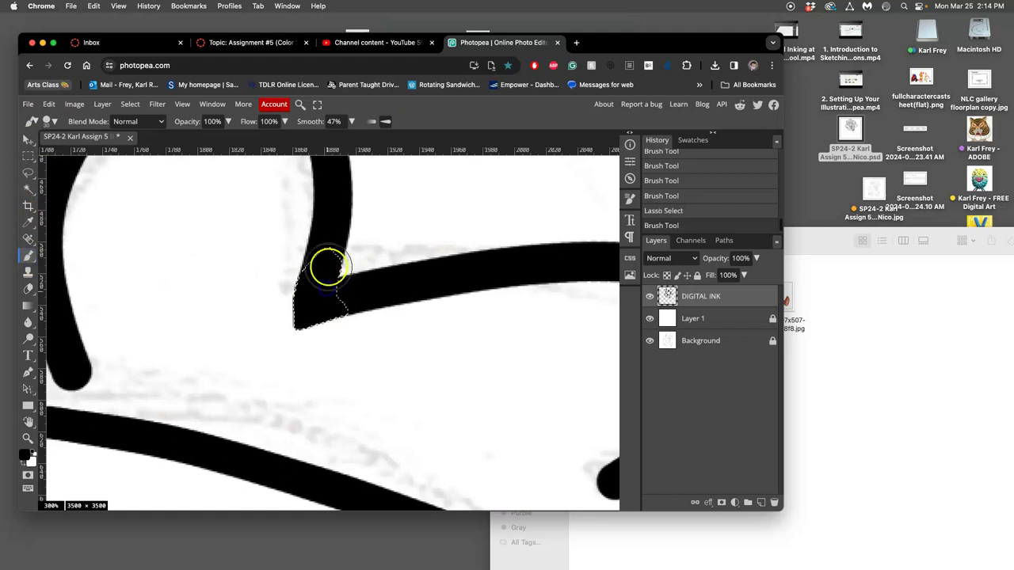
pyautogui.hotkey('ctrl', 'd')
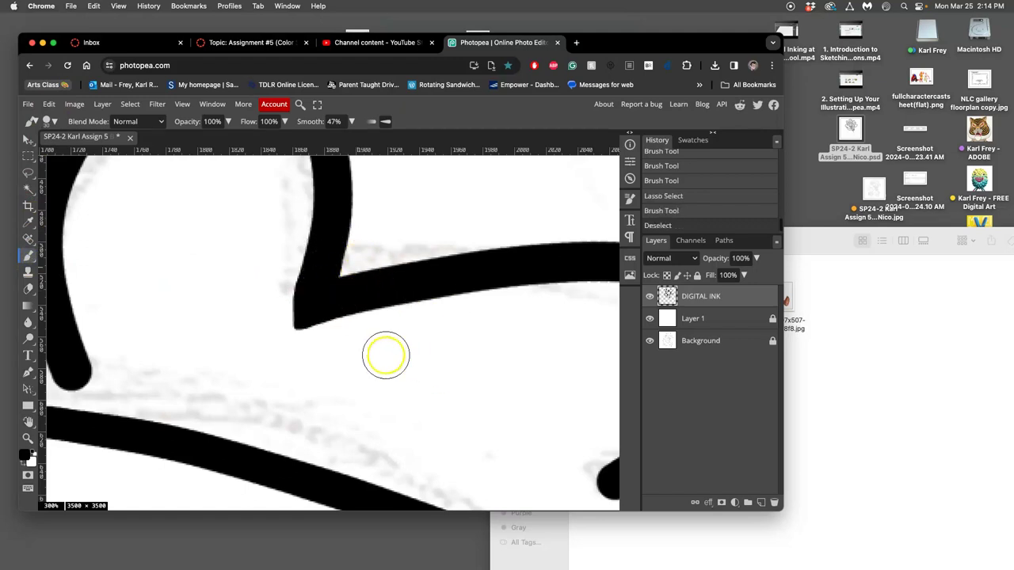
# Lasso the small notch at the crest's second back feather tip and brush it in with black to smooth the outline.
pyautogui.scroll(-5, 388, 340)
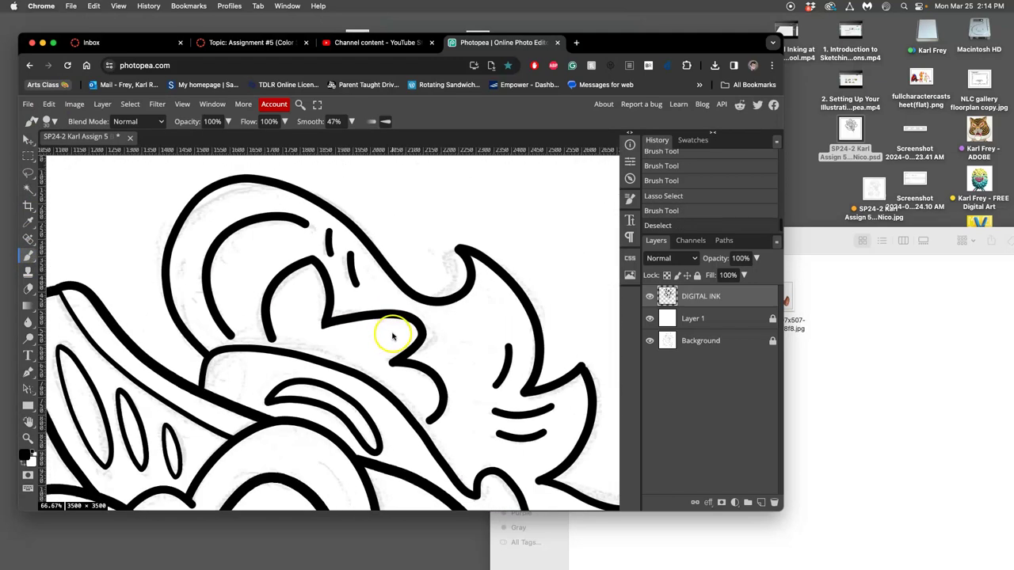
pyautogui.scroll(-3, 391, 351)
pyautogui.hscroll(2, 392, 351)
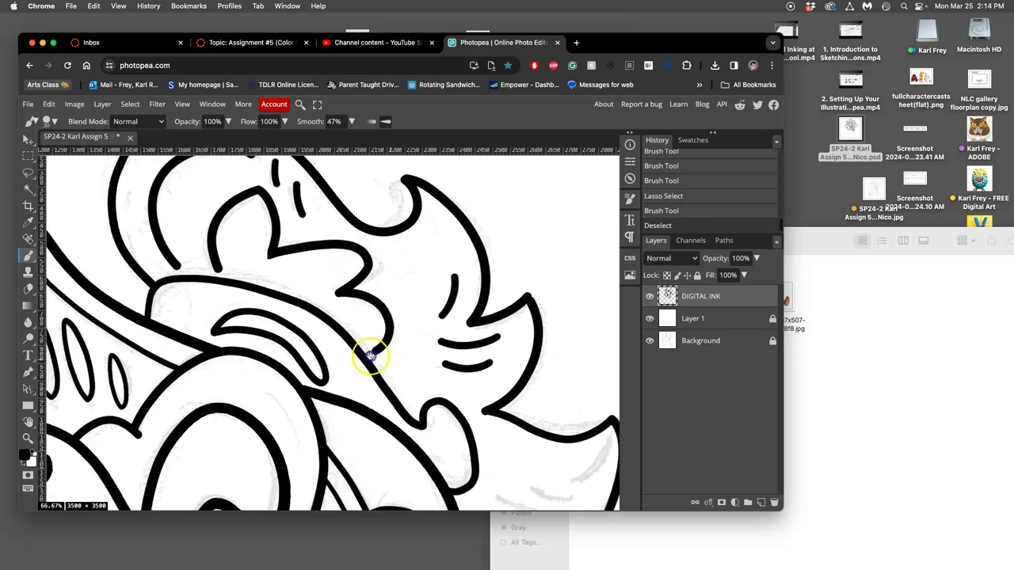
pyautogui.hscroll(2, 389, 323)
pyautogui.scroll(5, 396, 310)
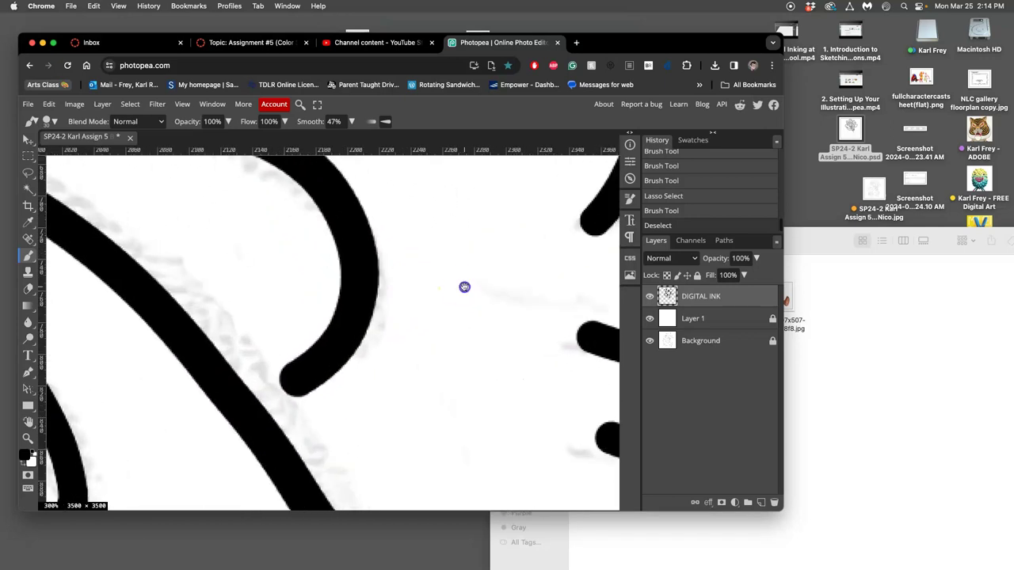
pyautogui.moveTo(464, 286); pyautogui.dragTo(133, 315)
pyautogui.moveTo(433, 279); pyautogui.dragTo(161, 359)
pyautogui.moveTo(340, 290); pyautogui.dragTo(308, 293)
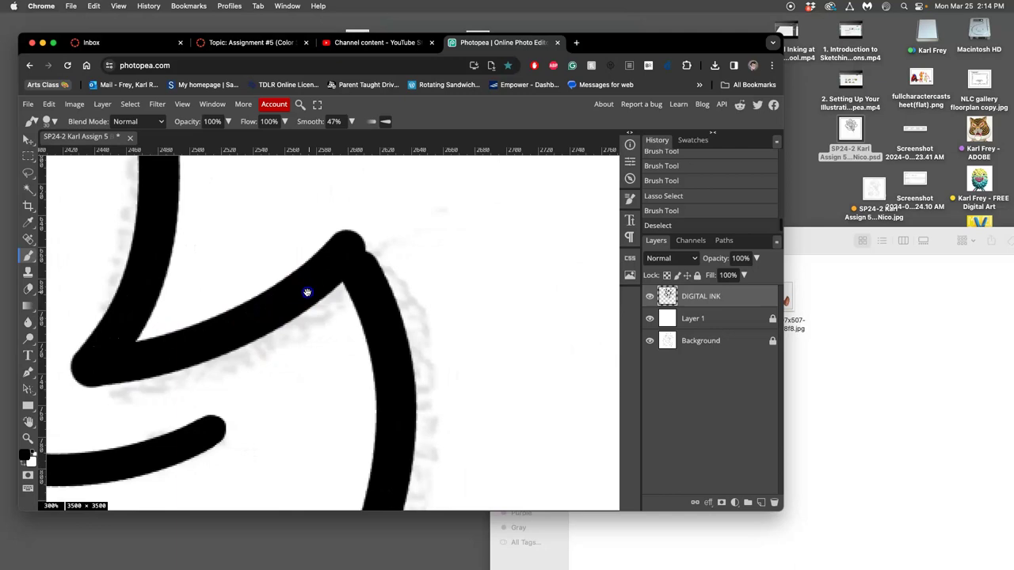
pyautogui.click(29, 173)
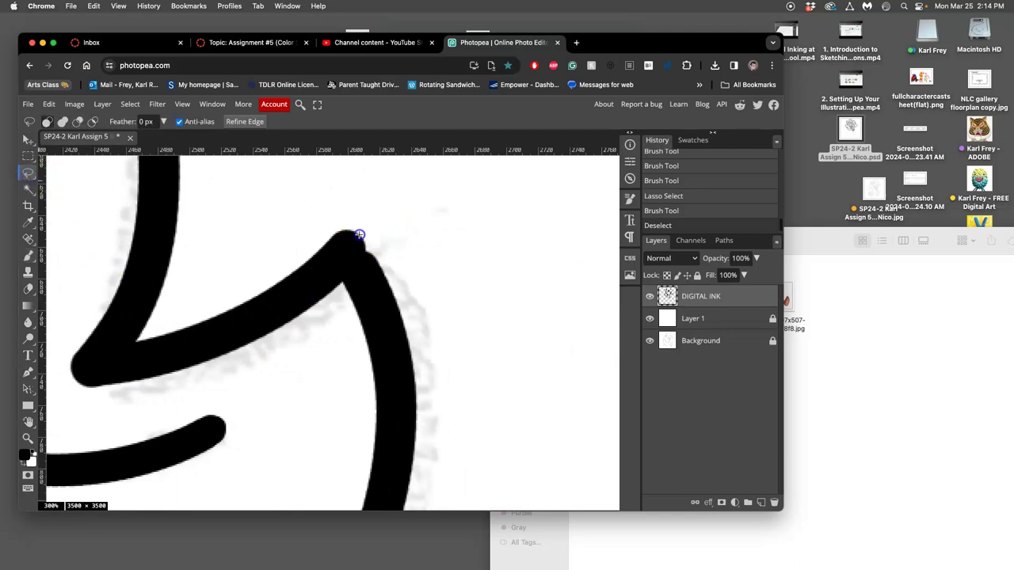
pyautogui.moveTo(355, 243); pyautogui.dragTo(387, 310)
pyautogui.click(29, 255)
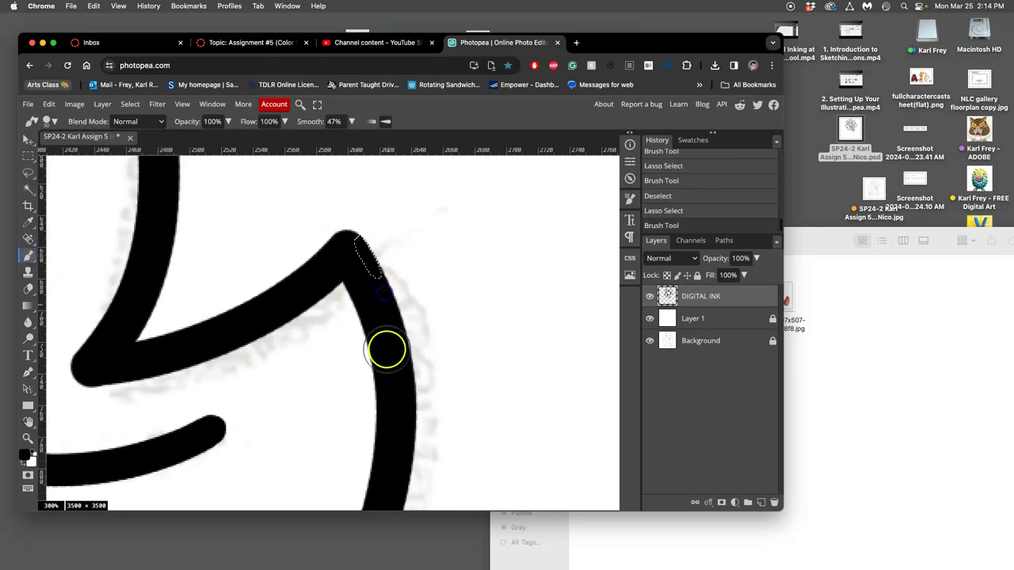
# Lasso a pointed shape around the front end of the feather's upper detail stroke and fill it with black ink.
pyautogui.moveTo(245, 339); pyautogui.dragTo(394, 202)
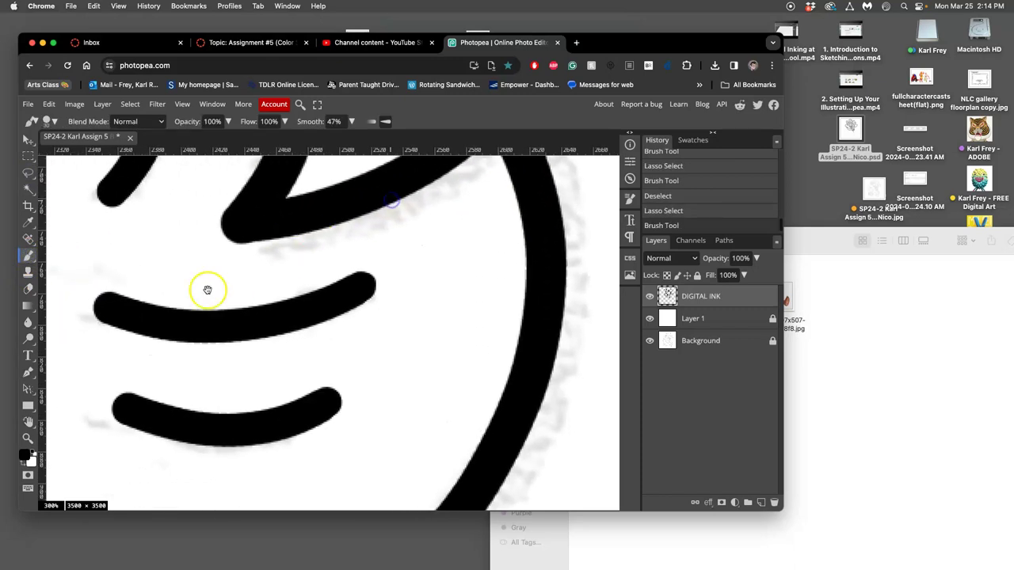
pyautogui.click(27, 172)
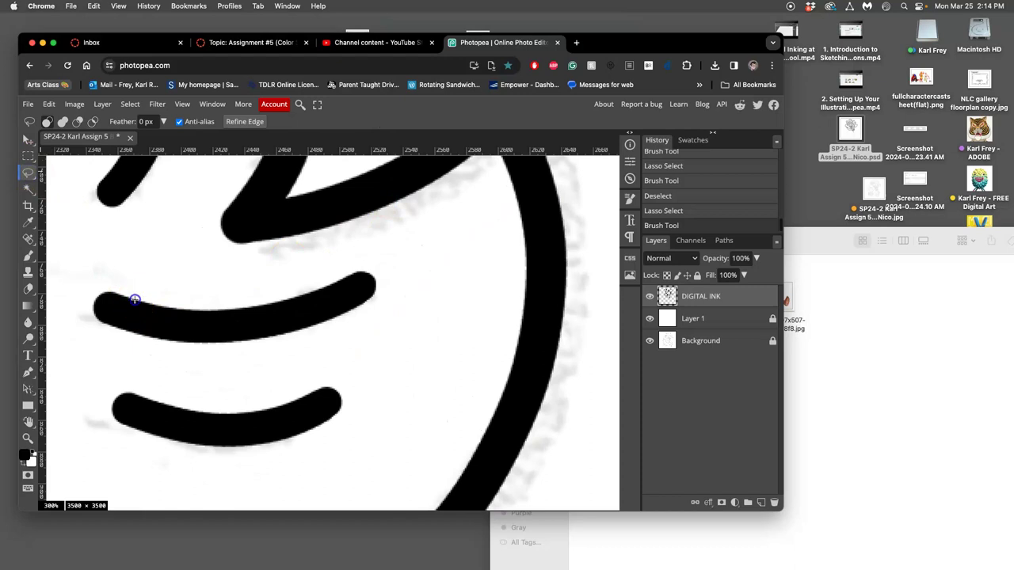
pyautogui.moveTo(69, 266); pyautogui.dragTo(75, 291)
pyautogui.moveTo(122, 331); pyautogui.dragTo(135, 336)
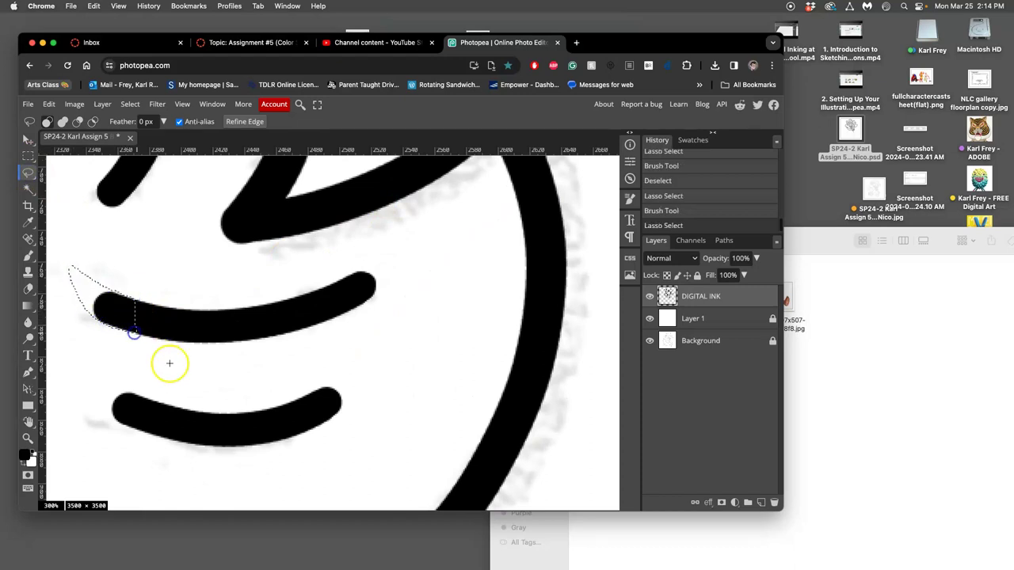
pyautogui.click(27, 256)
pyautogui.moveTo(84, 283)
pyautogui.mouseDown()
pyautogui.moveTo(119, 318)
pyautogui.moveTo(158, 331)
pyautogui.mouseUp()
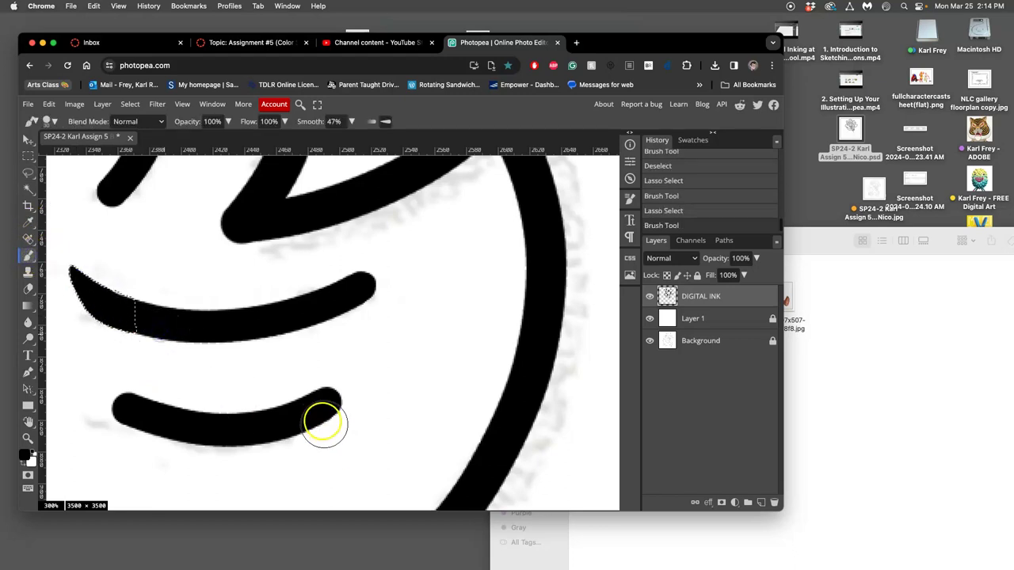
# Lasso a tapered tip at the back end of the upper detail stroke, fill it with black ink and deselect.
pyautogui.click(27, 174)
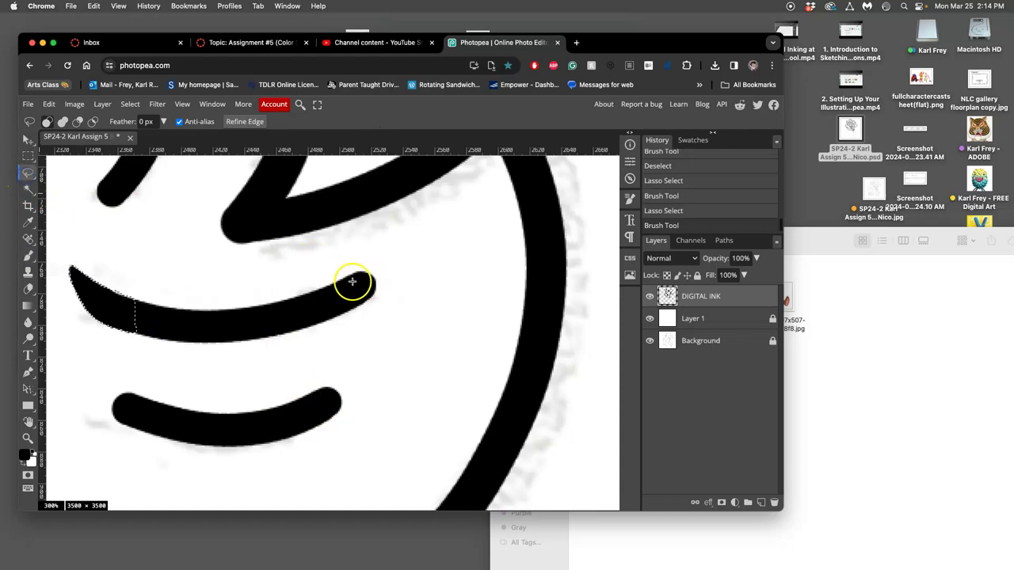
pyautogui.moveTo(388, 254)
pyautogui.mouseDown()
pyautogui.moveTo(353, 312)
pyautogui.moveTo(342, 280)
pyautogui.moveTo(362, 265)
pyautogui.moveTo(352, 284)
pyautogui.moveTo(390, 253)
pyautogui.mouseUp()
pyautogui.click(341, 287)
pyautogui.click(358, 276)
pyautogui.moveTo(364, 301); pyautogui.dragTo(351, 297)
pyautogui.click(28, 256)
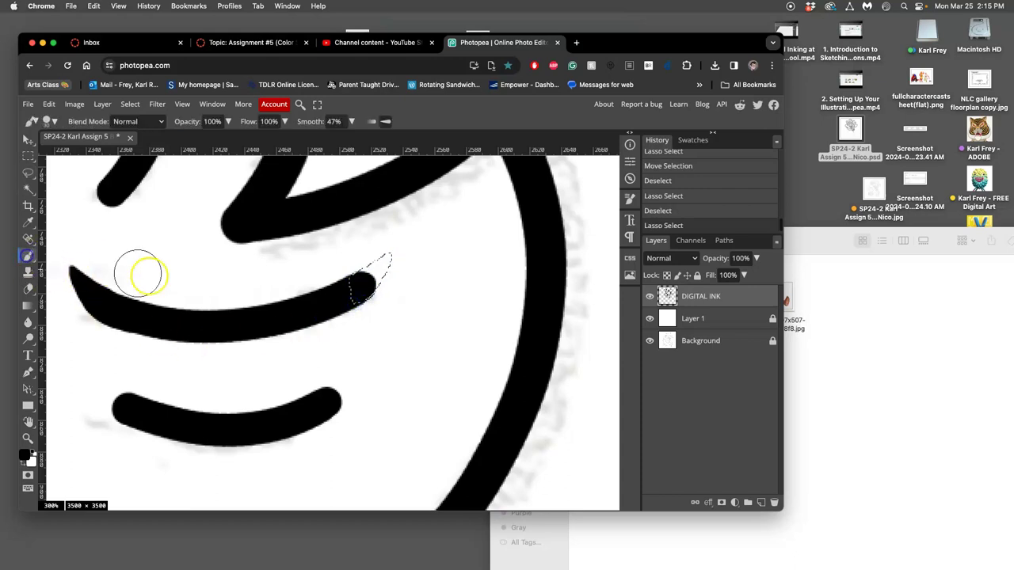
pyautogui.moveTo(356, 287); pyautogui.dragTo(381, 269)
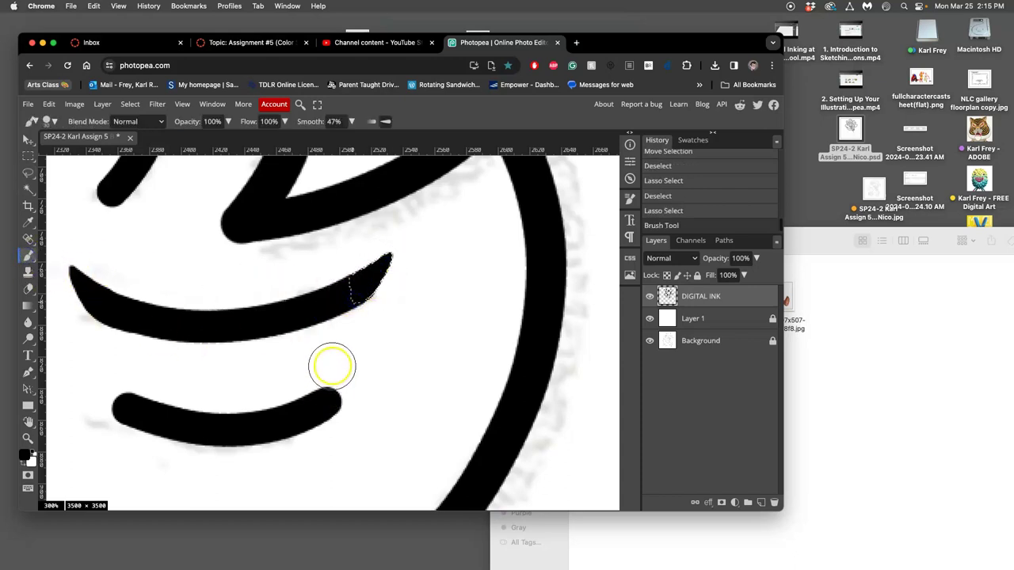
pyautogui.hotkey('ctrl', 'd')
# Shape both ends of the feather's lower detail stroke into points by lassoing tapered tips and filling them with black, then deselect.
pyautogui.moveTo(382, 364); pyautogui.dragTo(530, 362)
pyautogui.moveTo(401, 396); pyautogui.dragTo(406, 349)
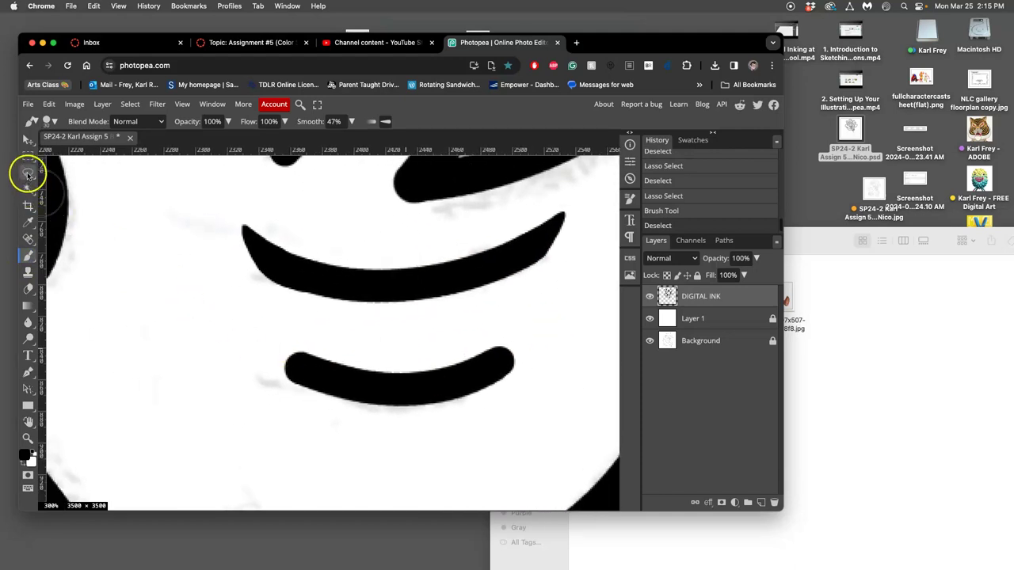
pyautogui.click(28, 172)
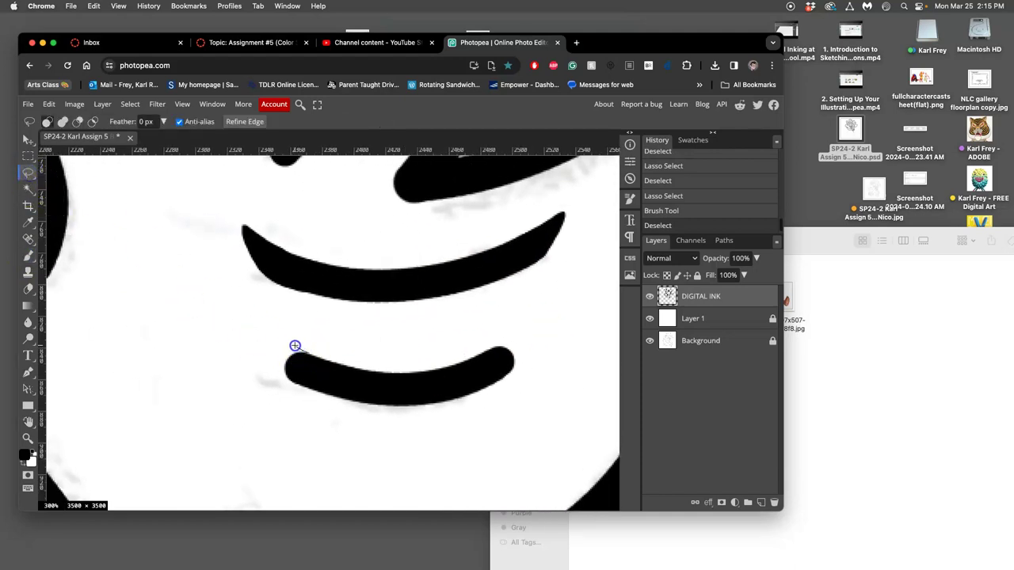
pyautogui.moveTo(288, 380); pyautogui.dragTo(296, 388)
pyautogui.click(28, 255)
pyautogui.moveTo(281, 349)
pyautogui.mouseDown()
pyautogui.moveTo(272, 340)
pyautogui.moveTo(291, 365)
pyautogui.mouseUp()
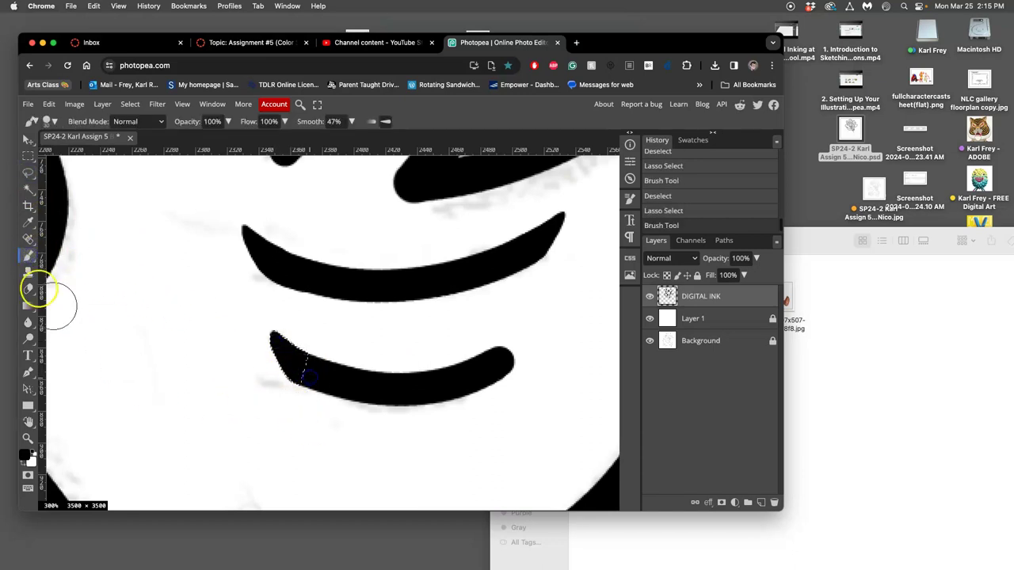
pyautogui.click(28, 172)
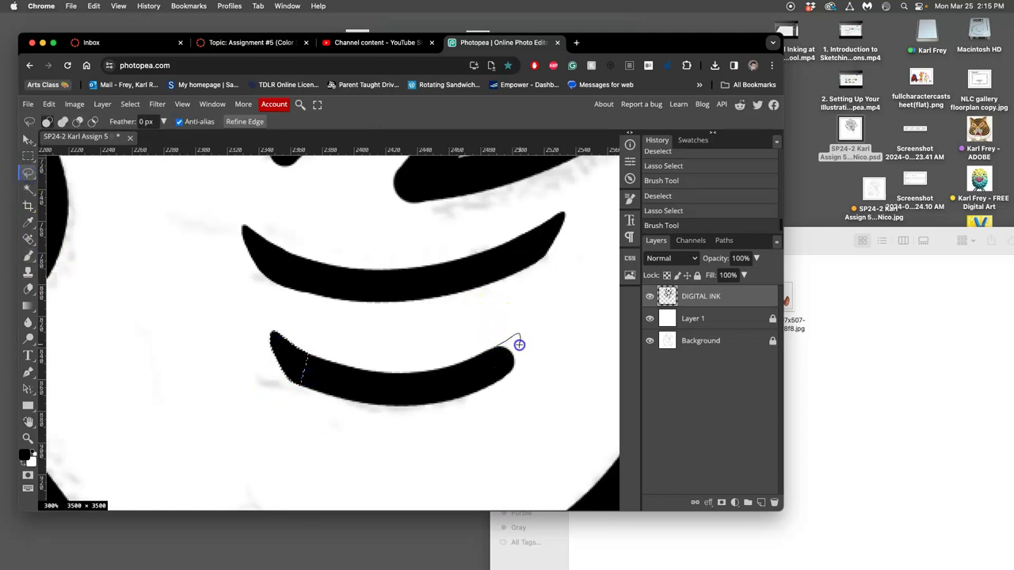
pyautogui.moveTo(492, 374)
pyautogui.mouseDown()
pyautogui.moveTo(442, 340)
pyautogui.moveTo(507, 339)
pyautogui.moveTo(498, 371)
pyautogui.moveTo(497, 346)
pyautogui.mouseUp()
pyautogui.click(28, 255)
pyautogui.press('super+d')
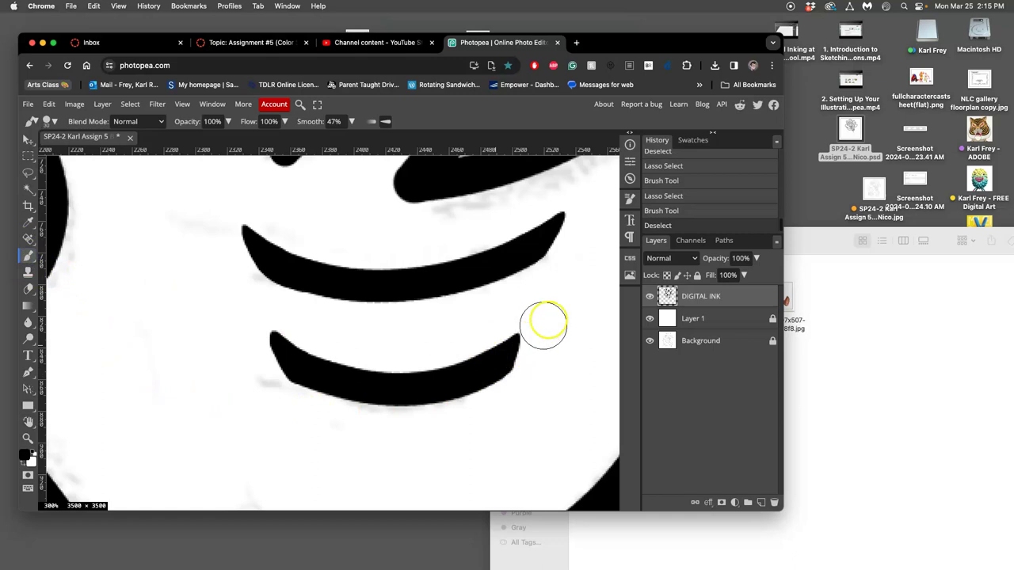
# Lasso the two pointed feather detail strokes near the crest's back tip and paste a copy of them onto a new layer.
pyautogui.press('super+1')
pyautogui.press('super+minus')
pyautogui.press('super+minus')
pyautogui.press('super+minus')
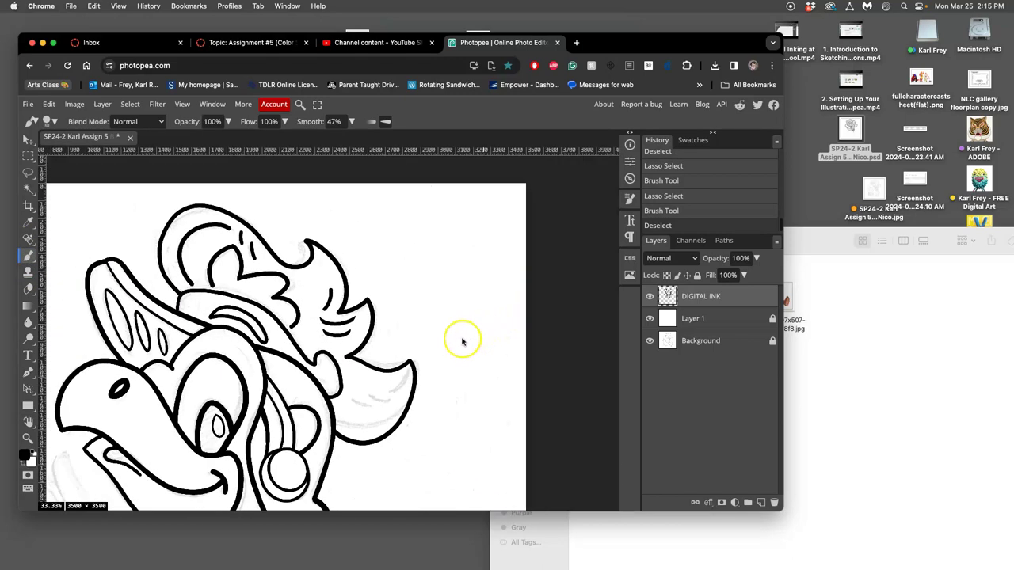
pyautogui.press('super+minus')
pyautogui.moveTo(419, 378)
pyautogui.mouseDown()
pyautogui.moveTo(472, 297)
pyautogui.moveTo(449, 262)
pyautogui.moveTo(428, 356)
pyautogui.mouseUp()
pyautogui.scroll(2, 466, 309)
pyautogui.click(27, 174)
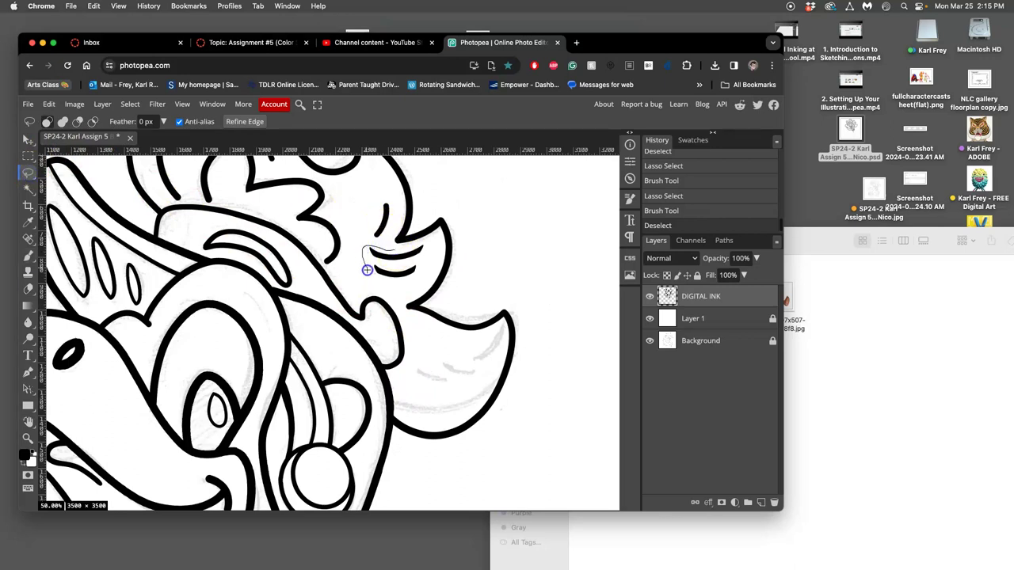
pyautogui.moveTo(408, 247); pyautogui.dragTo(399, 248)
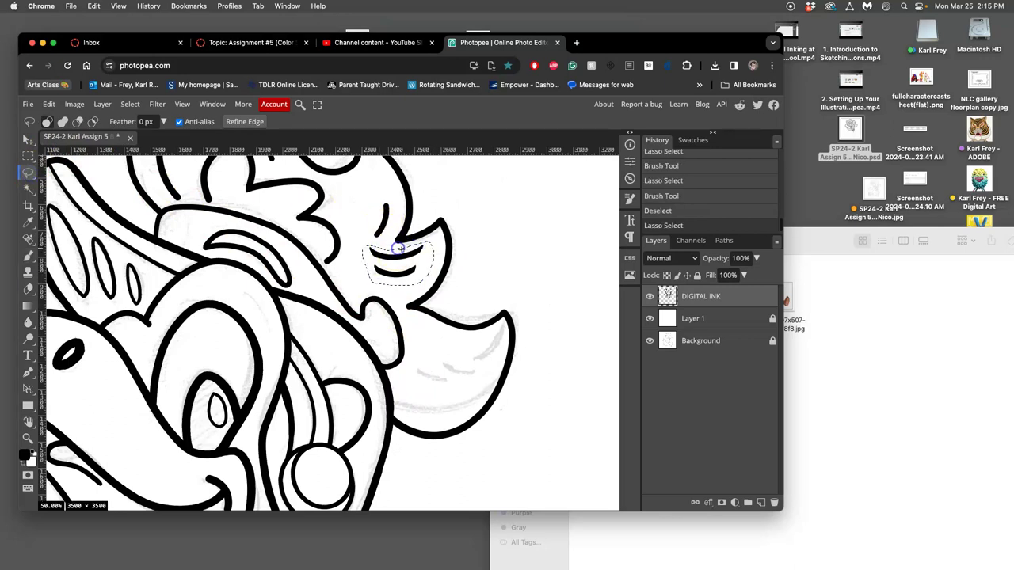
pyautogui.hotkey('ctrl', 'c')
pyautogui.hotkey('ctrl', 'v')
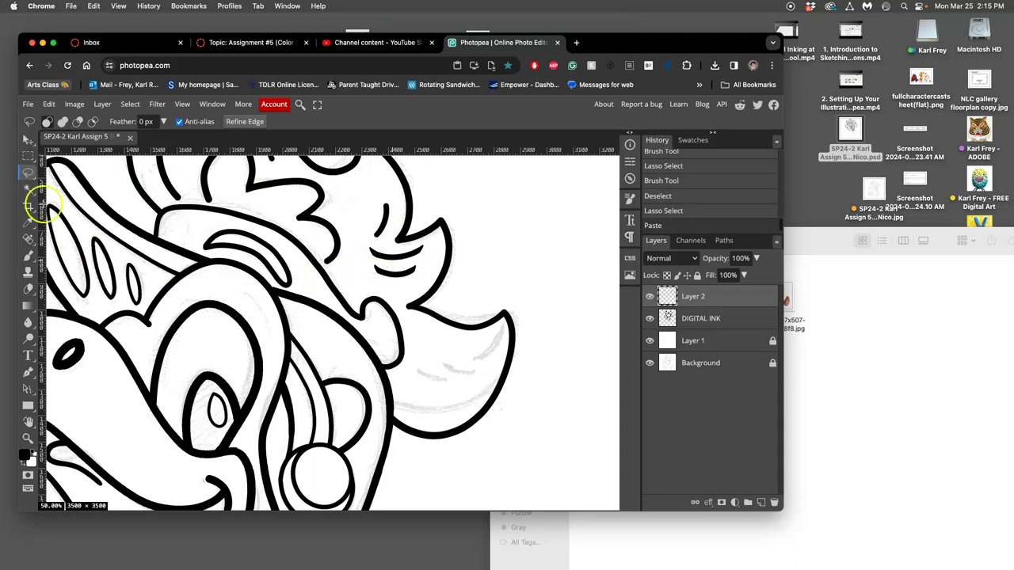
# Move the copied pair of detail strokes on Layer 2 down into the large feather below the crest's back tip.
pyautogui.click(28, 139)
pyautogui.click(692, 297)
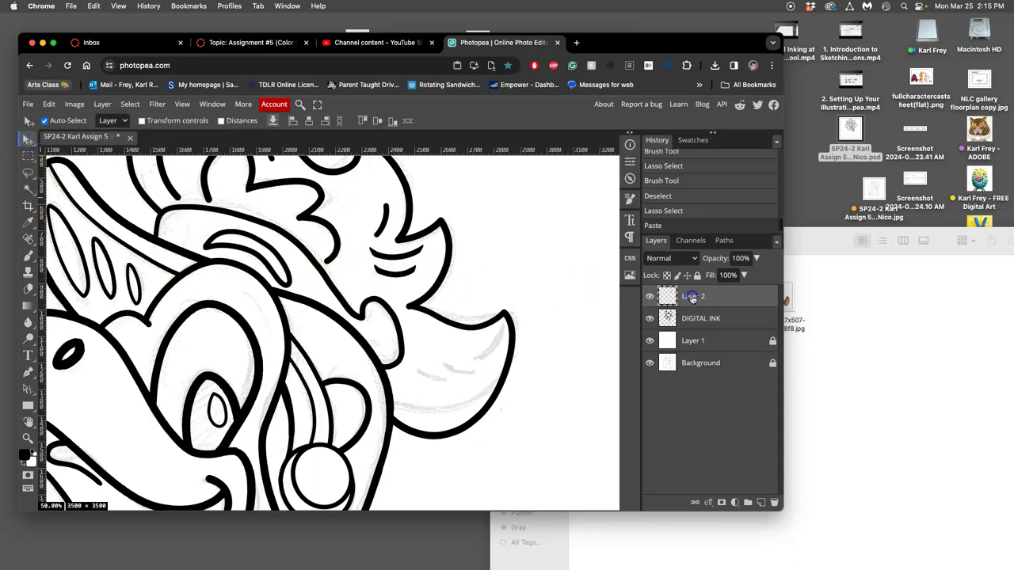
pyautogui.hotkey('ctrl', '-')
pyautogui.hotkey('ctrl', '-')
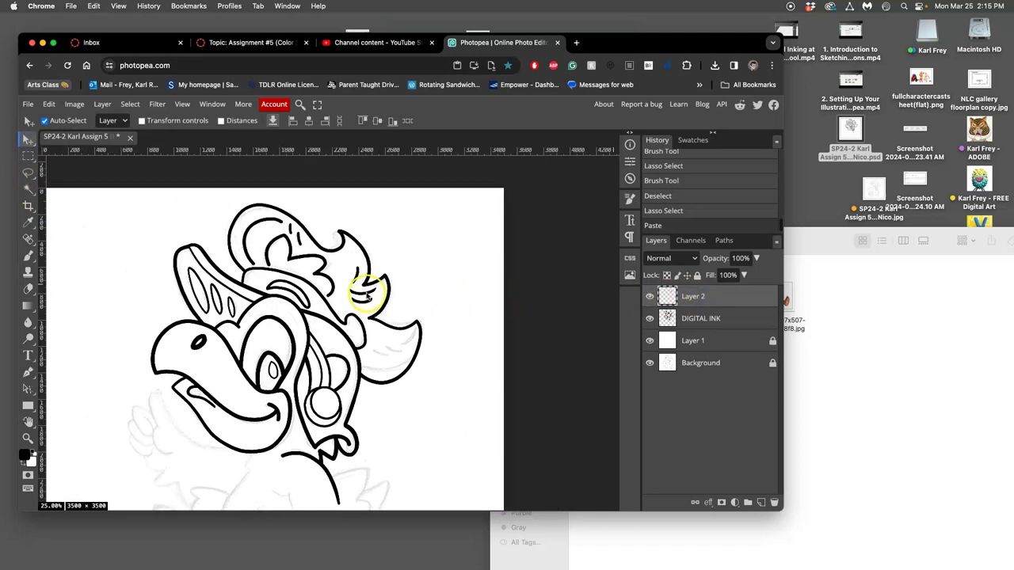
pyautogui.moveTo(391, 340); pyautogui.dragTo(387, 348)
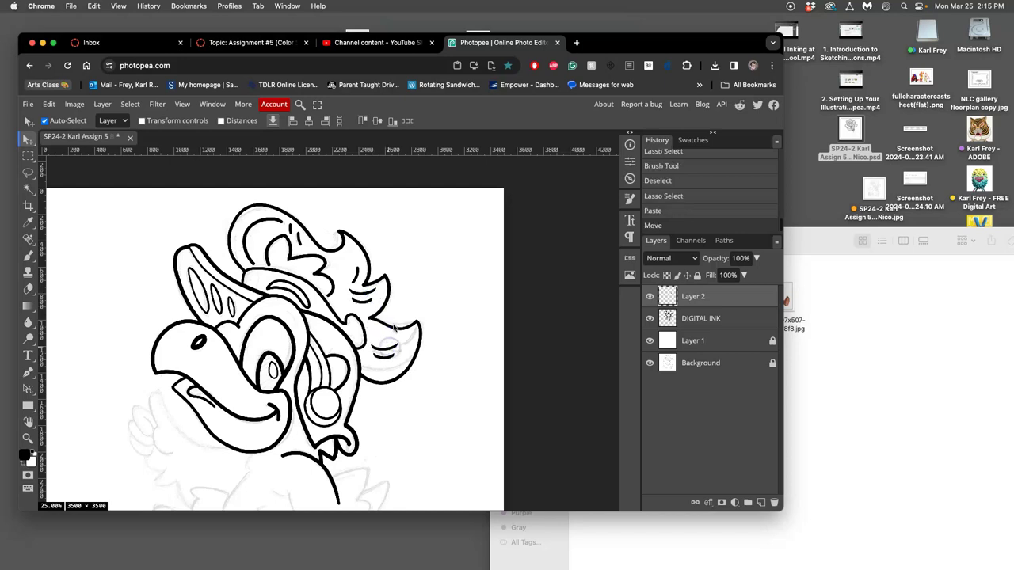
# Free-transform the copied strokes inside the lower feather, stretching their height to about 139% and rotating them about 6.9°.
pyautogui.press('super+t')
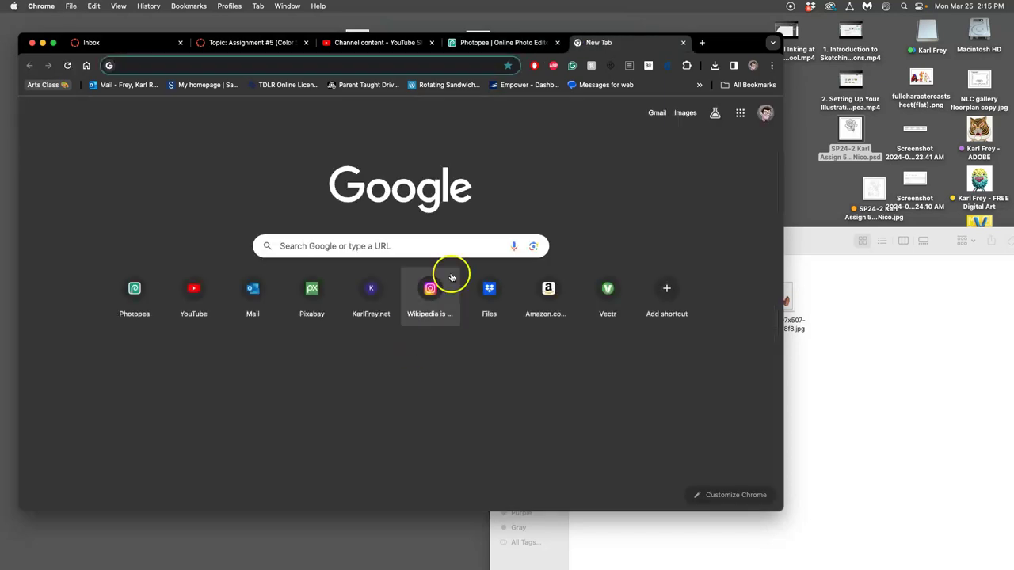
pyautogui.click(676, 44)
pyautogui.hotkey('ctrl', 'alt', 't')
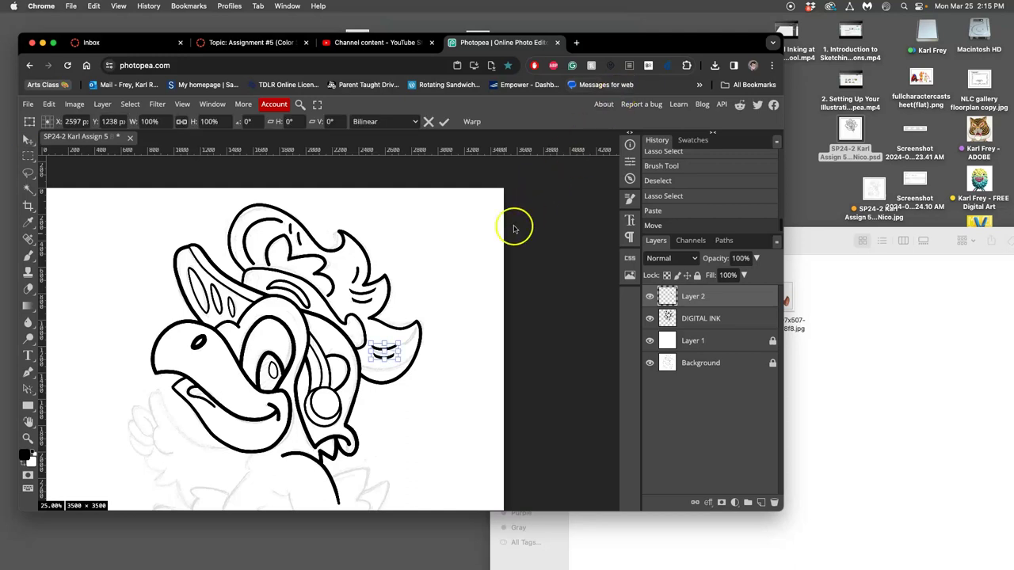
pyautogui.moveTo(412, 347); pyautogui.dragTo(406, 349)
pyautogui.scroll(4, 407, 348)
pyautogui.moveTo(434, 388); pyautogui.dragTo(431, 401)
pyautogui.moveTo(479, 366)
pyautogui.mouseDown()
pyautogui.moveTo(474, 356)
pyautogui.moveTo(457, 377)
pyautogui.mouseUp()
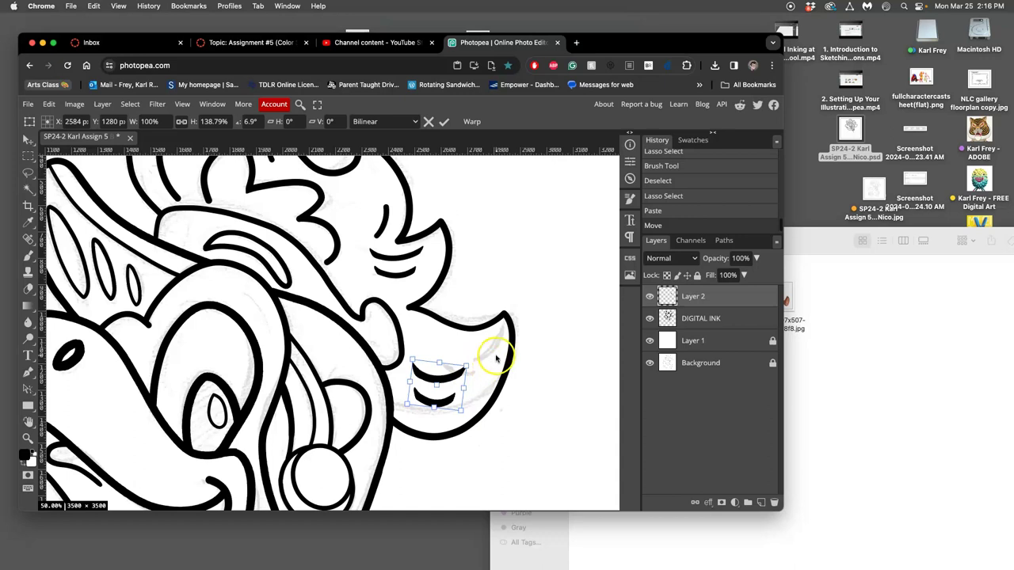
pyautogui.press('Return')
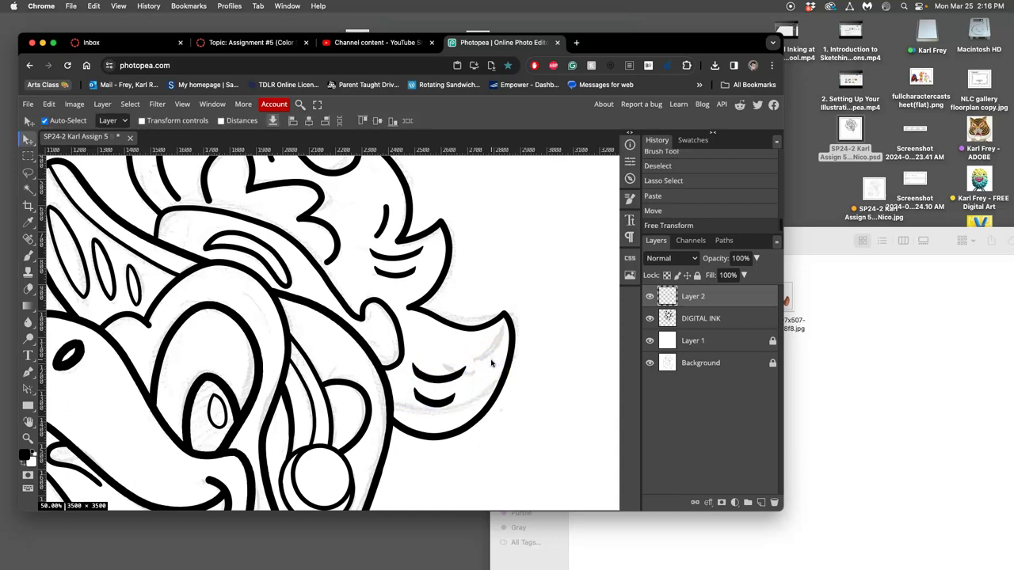
# Free-transform the copied strokes again to follow the lower feather's curve, with about 135% width, 92% height and -14.2° rotation.
pyautogui.press('super+minus')
pyautogui.press('super+minus')
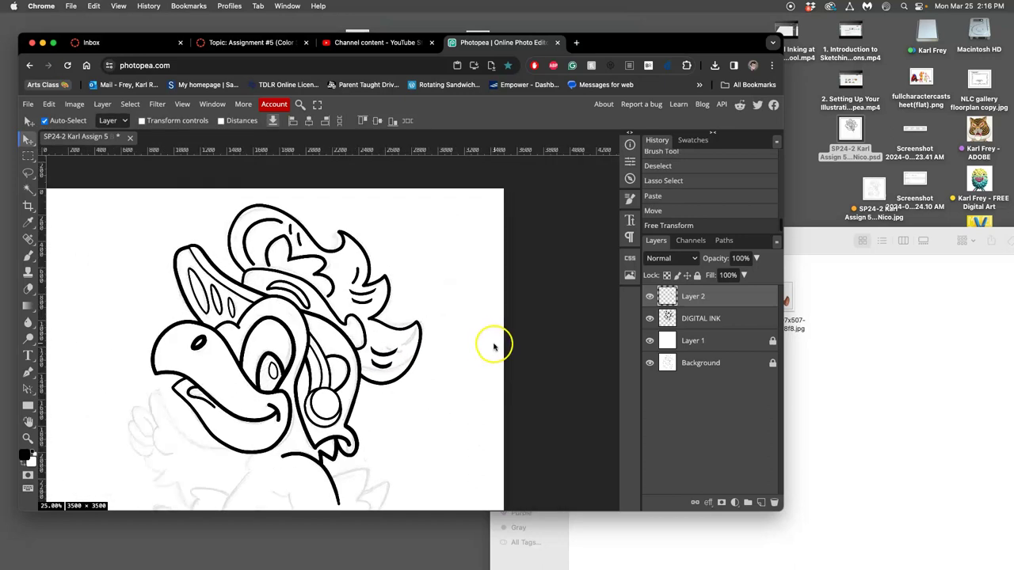
pyautogui.moveTo(445, 333)
pyautogui.mouseDown()
pyautogui.moveTo(480, 243)
pyautogui.moveTo(520, 276)
pyautogui.moveTo(528, 269)
pyautogui.mouseUp()
pyautogui.click(500, 298)
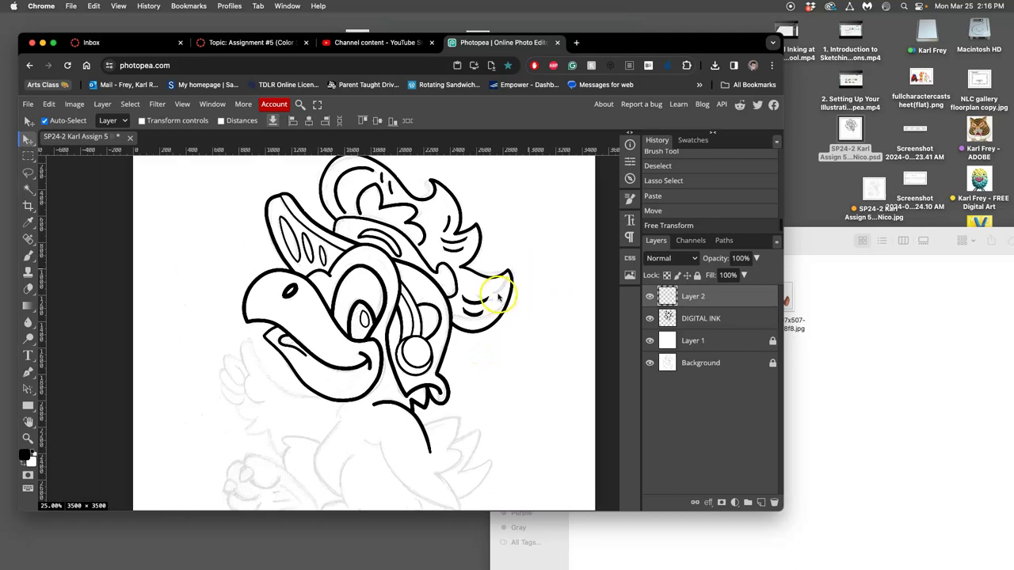
pyautogui.press('super+t')
pyautogui.moveTo(491, 305)
pyautogui.mouseDown()
pyautogui.moveTo(511, 292)
pyautogui.moveTo(496, 292)
pyautogui.mouseUp()
pyautogui.click(457, 308)
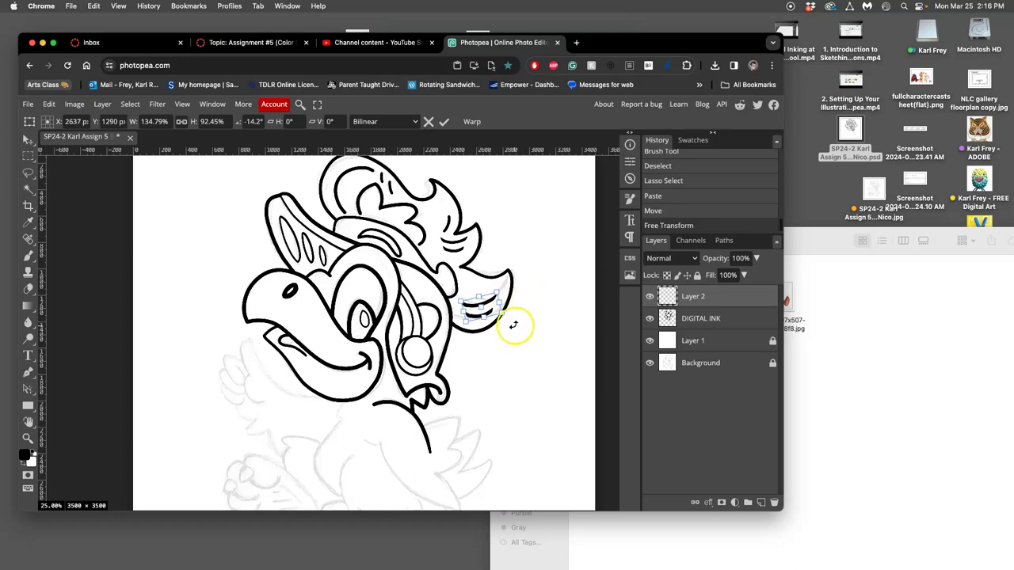
pyautogui.press('Return')
# Reselect the copied detail strokes on Layer 2 and nudge them slightly within the lower feather.
pyautogui.click(507, 343)
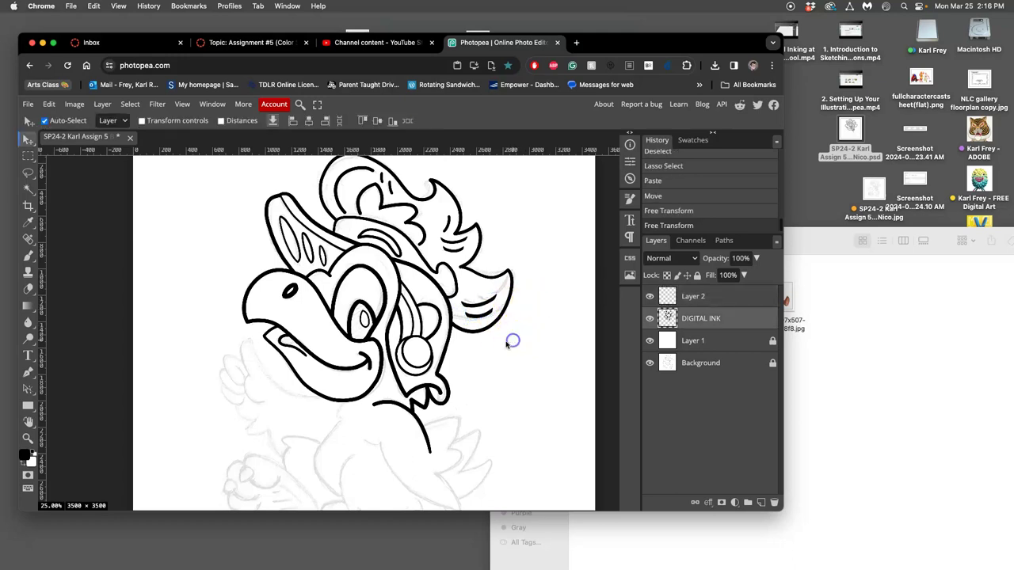
pyautogui.click(480, 302)
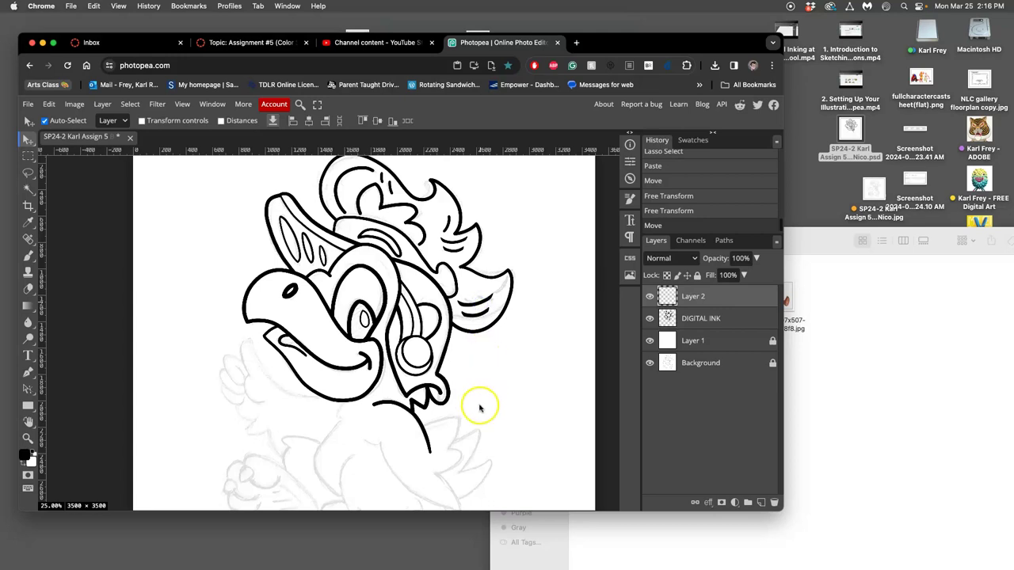
pyautogui.moveTo(480, 377); pyautogui.dragTo(483, 401)
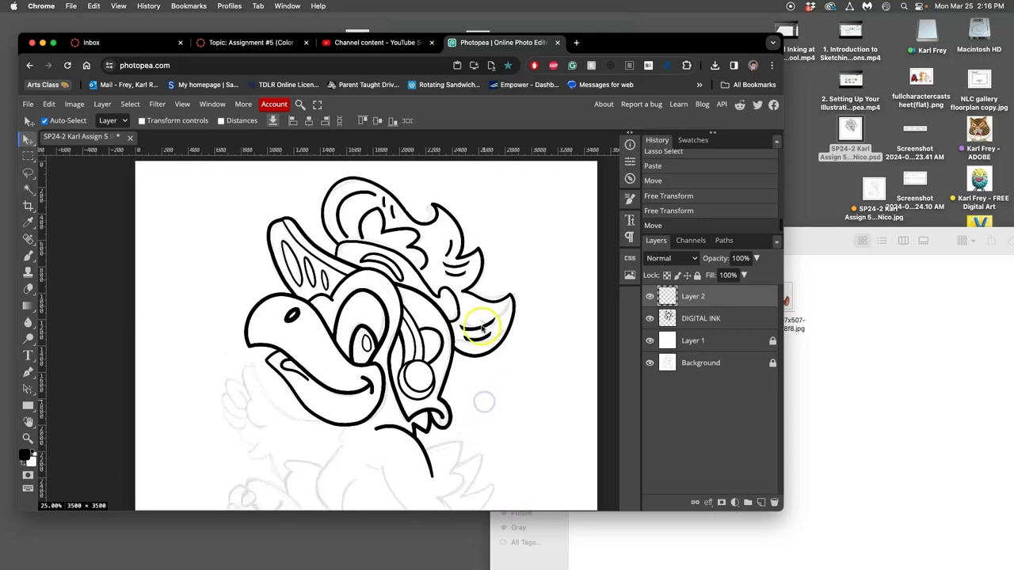